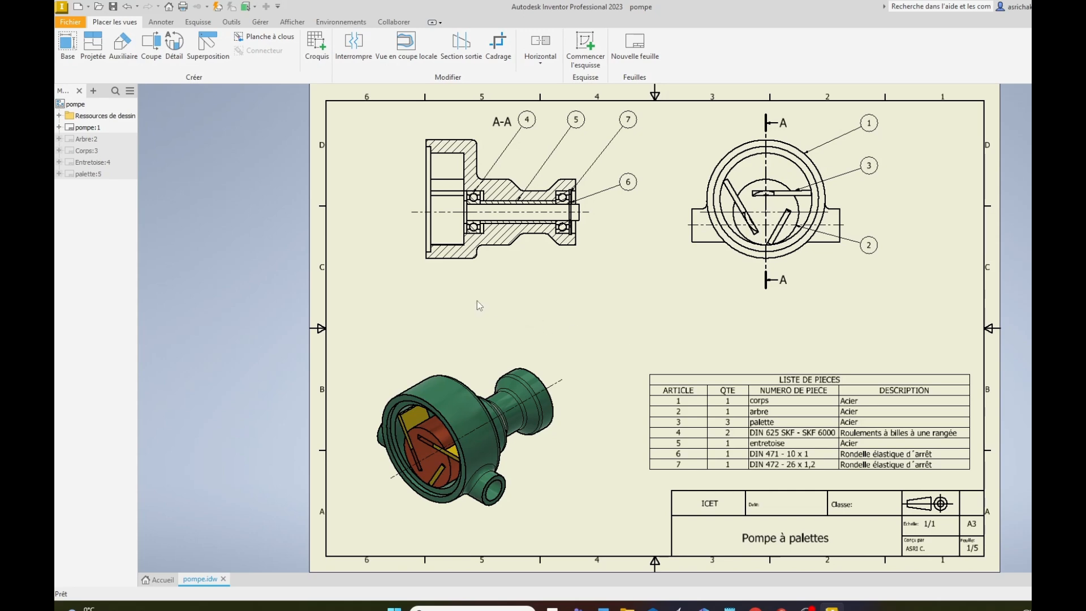
Step: Open the Corps sheet of the pump drawing and examine the dimensions of section A-A
double_click(85, 150)
scroll(482, 231, up, 5)
scroll(483, 230, down, 3)
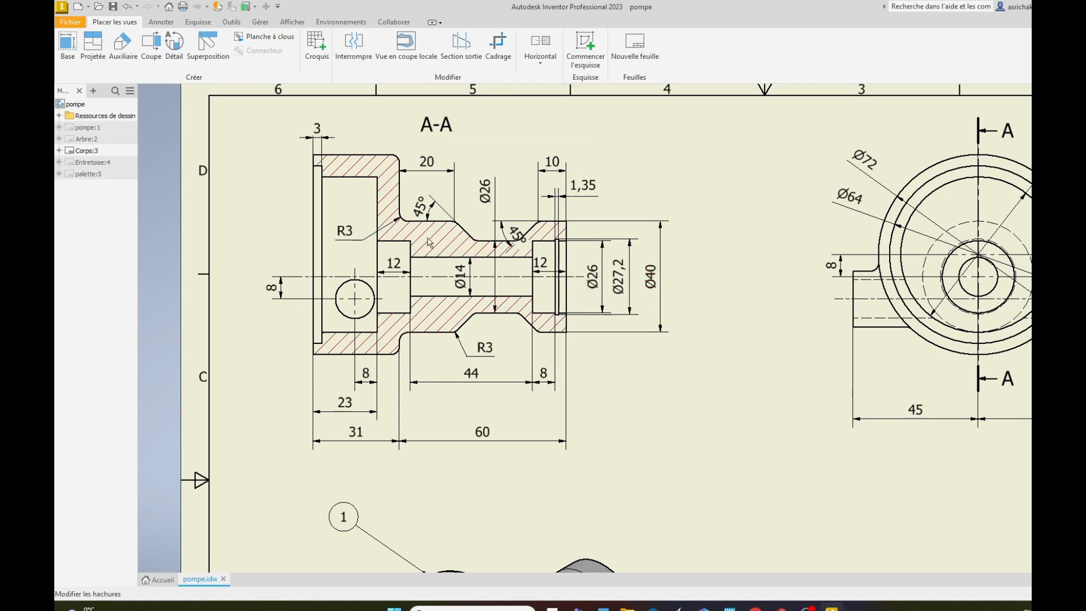
Step: Create a new part from the Metric template Standard (mm).ipt
click(69, 22)
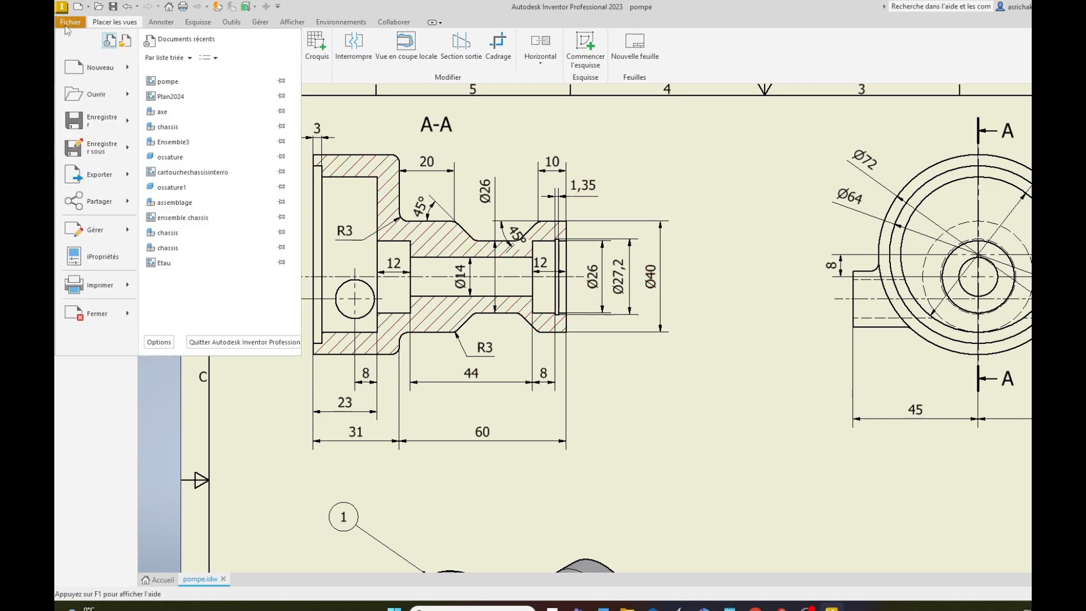
click(85, 75)
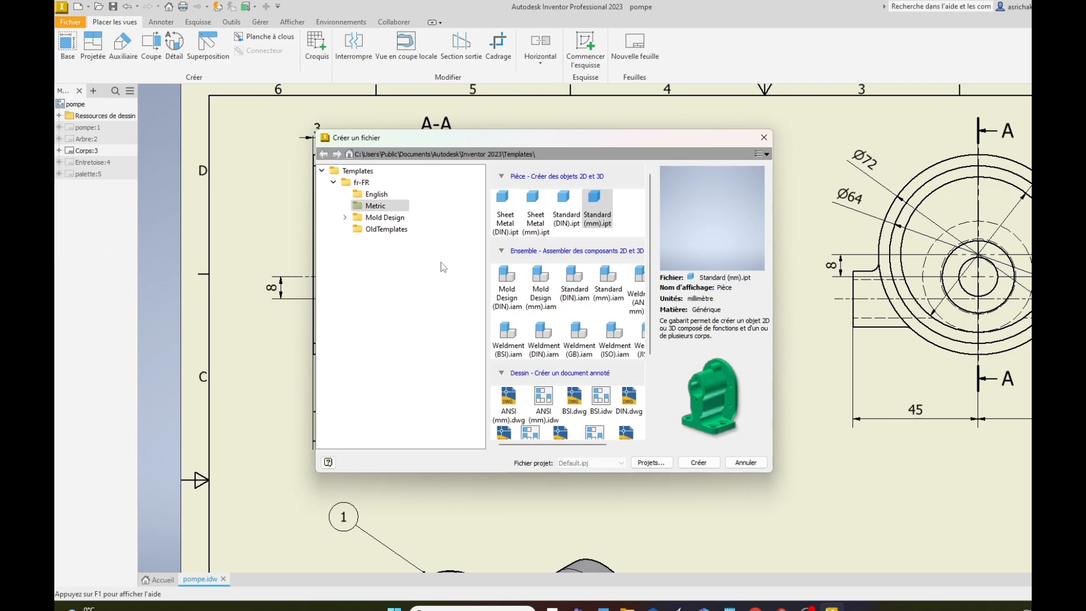
click(362, 207)
click(594, 219)
click(699, 463)
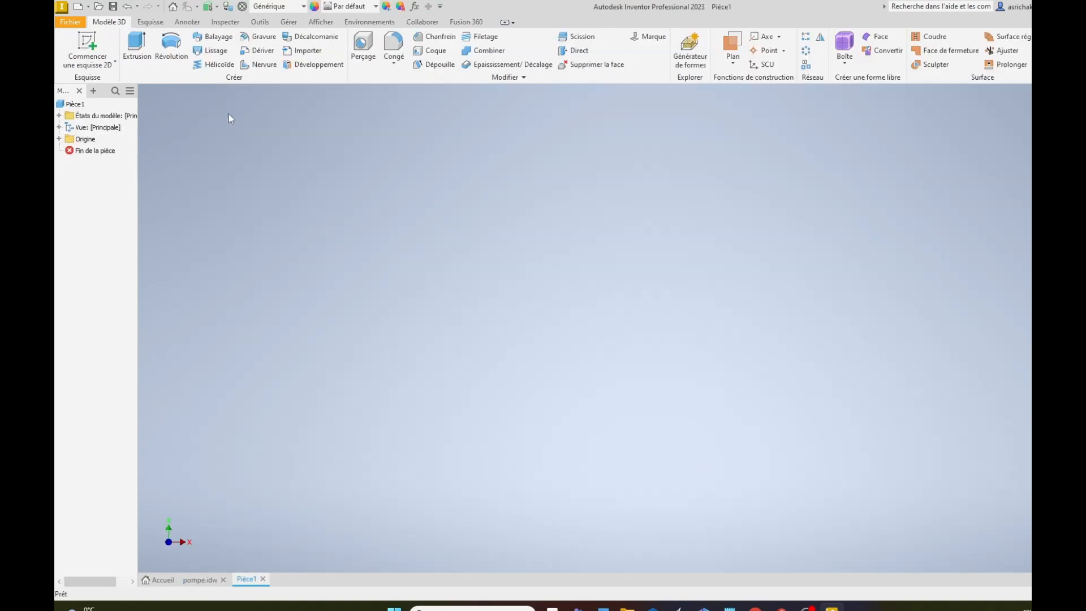
Step: Start a 2D sketch on the XY plane and consult section A-A in the pompe drawing before returning to the part
click(89, 44)
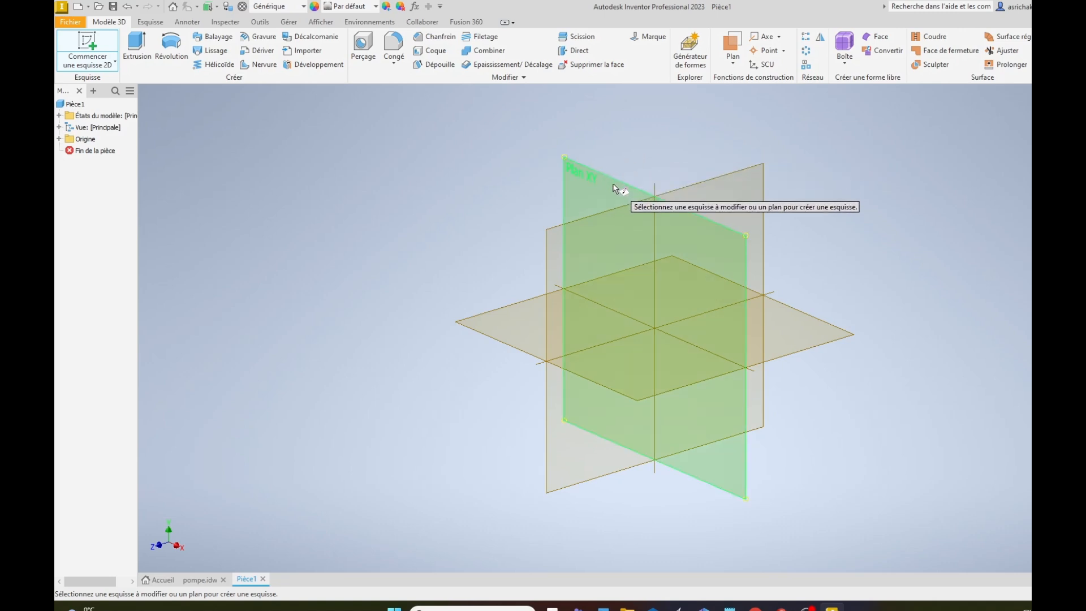
click(613, 185)
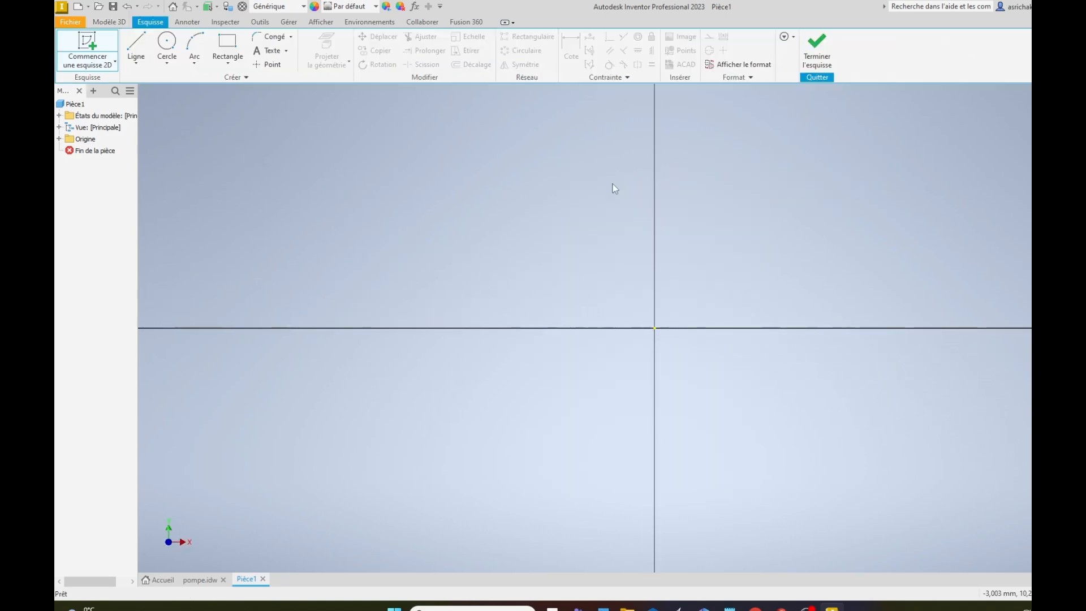
click(210, 580)
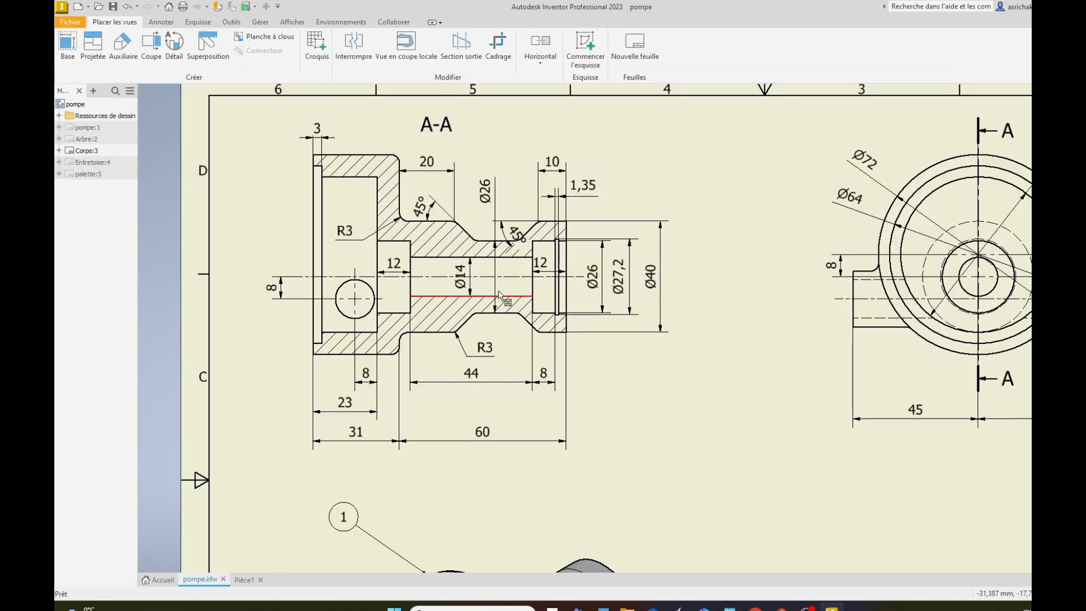
click(245, 580)
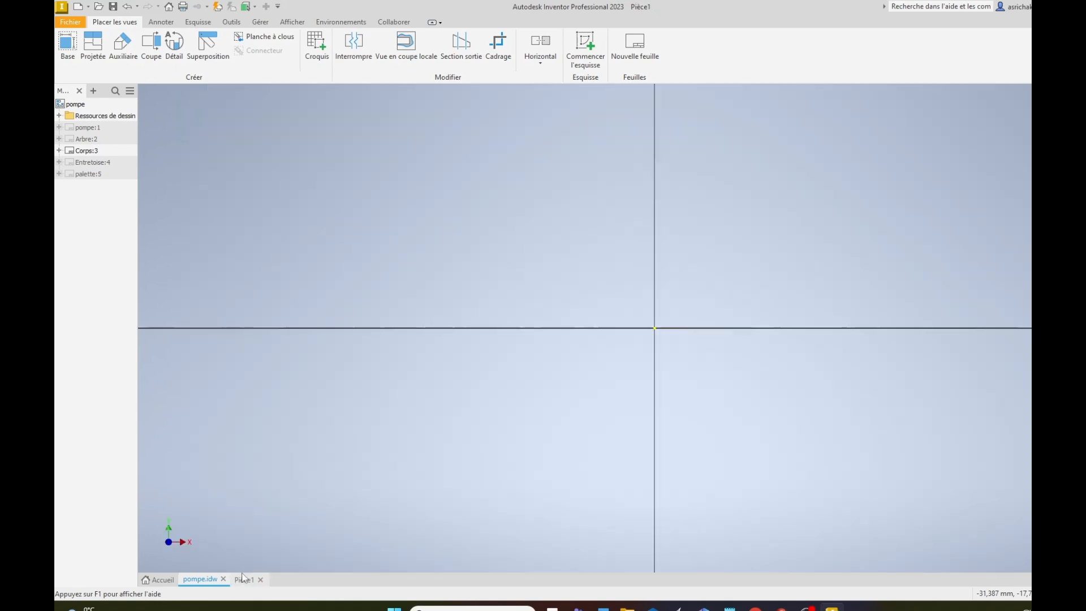
Step: Draw a closed line profile from the origin, about 24 mm long and 8 mm high, with a slope-sided recess in its upper edge
click(136, 44)
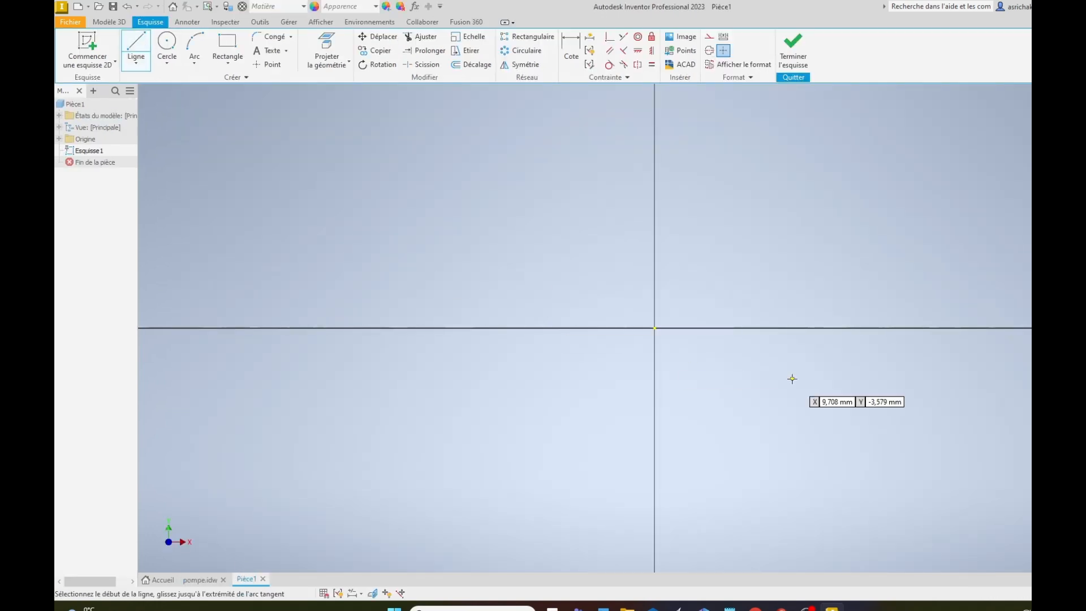
click(654, 329)
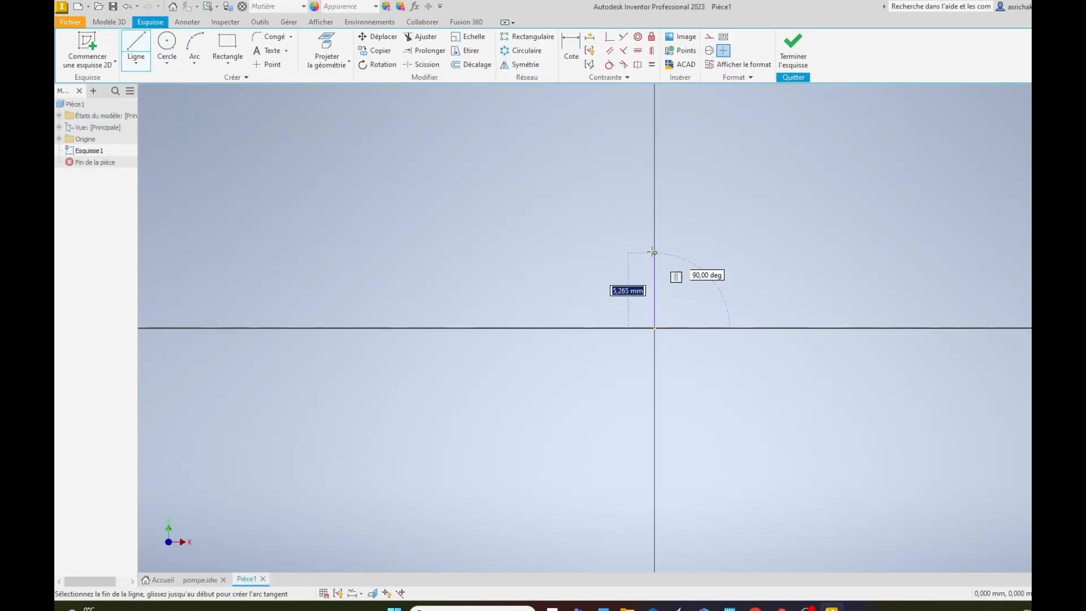
click(655, 212)
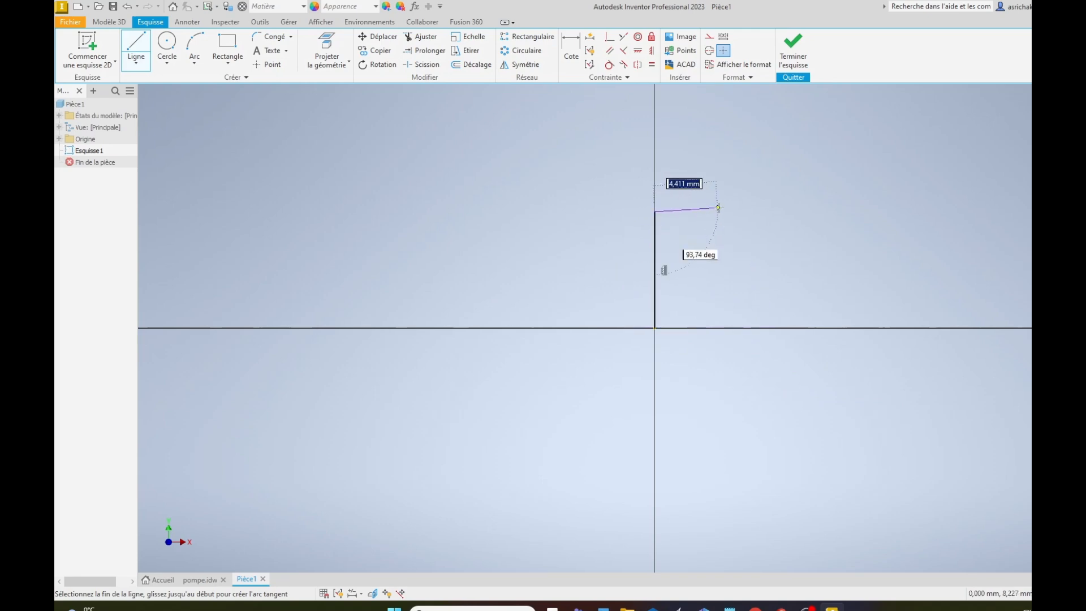
click(728, 212)
click(791, 257)
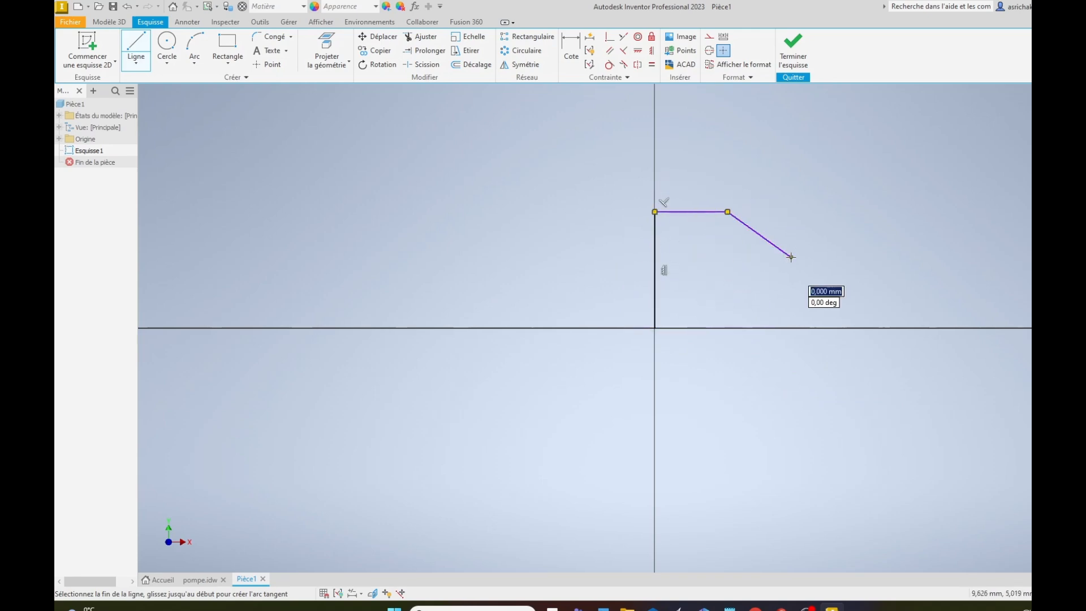
click(899, 257)
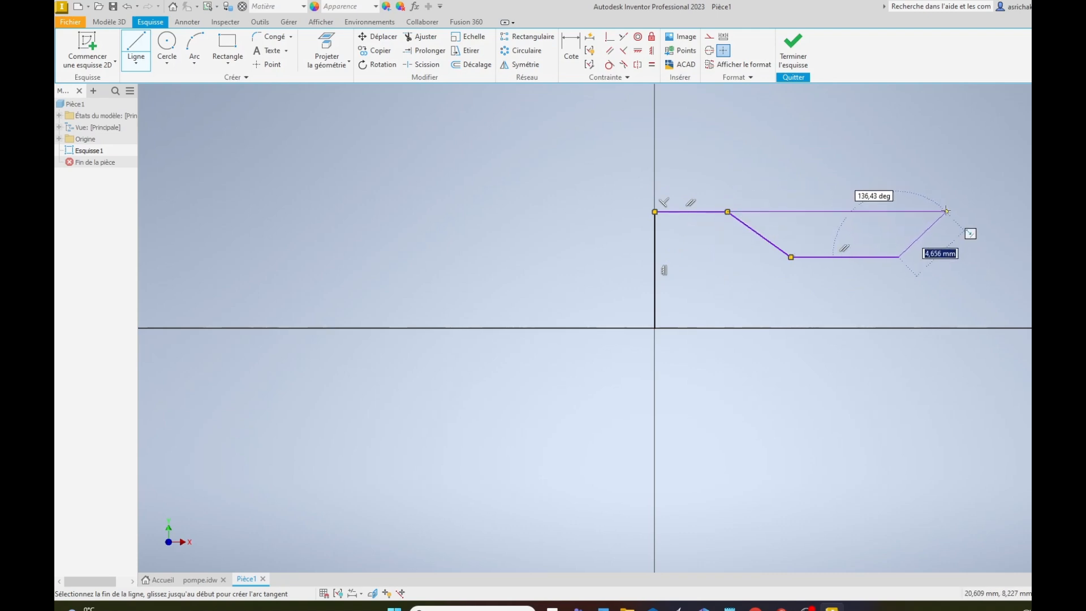
click(945, 212)
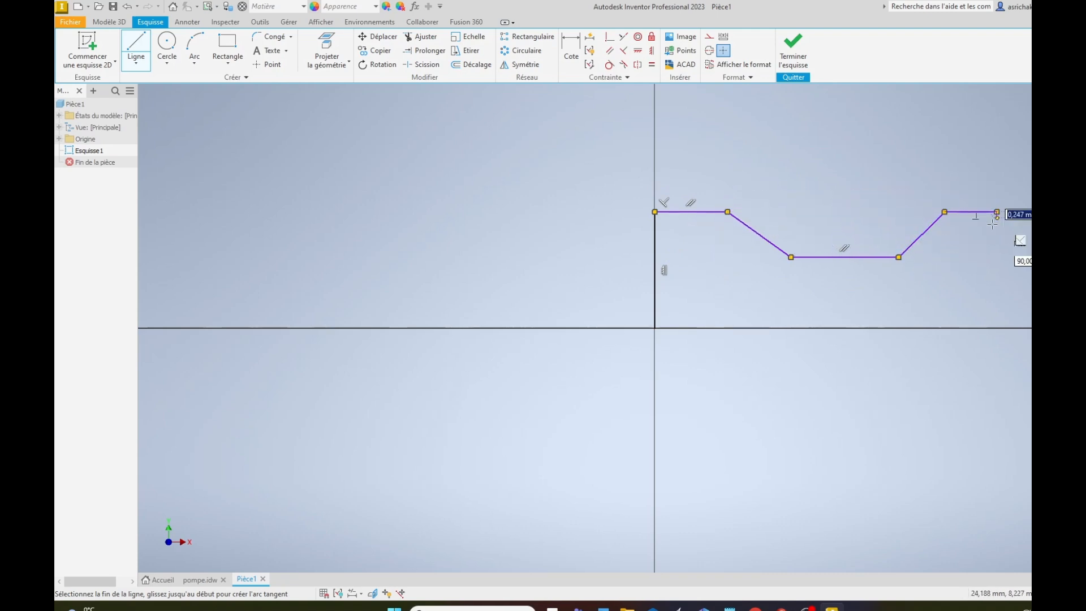
click(997, 212)
click(997, 328)
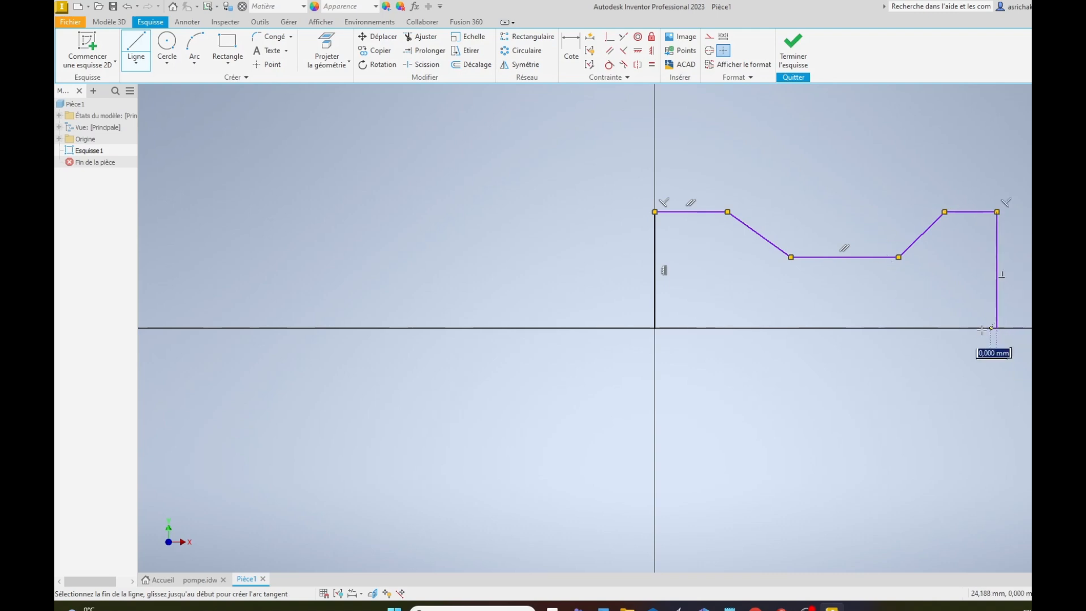
click(654, 328)
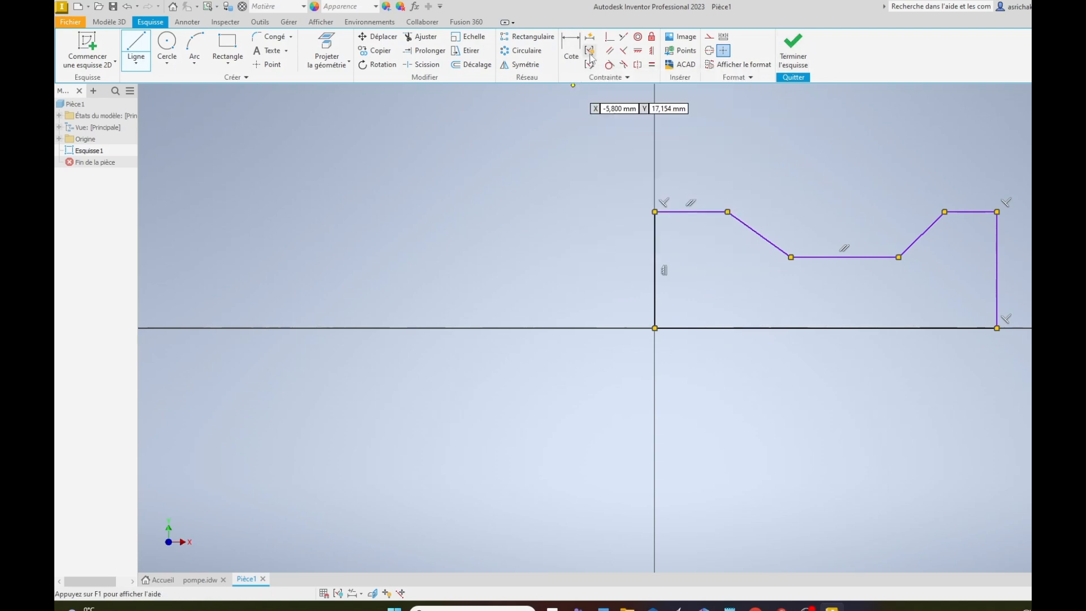
Step: Dimension the profile's vertical edge at the origin to 20 mm
click(572, 52)
click(656, 282)
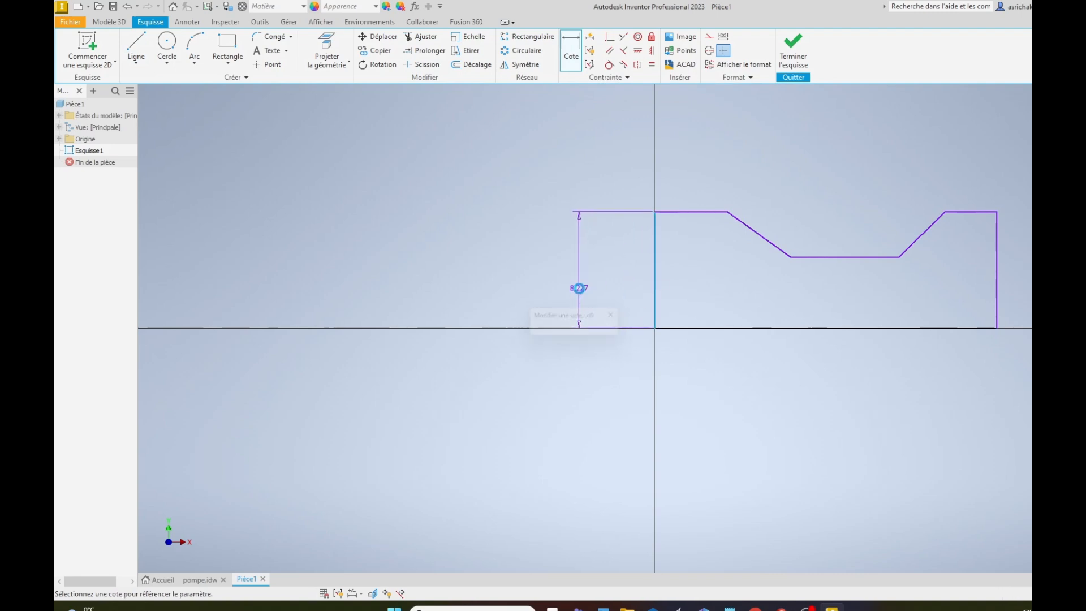
click(586, 288)
text(20)
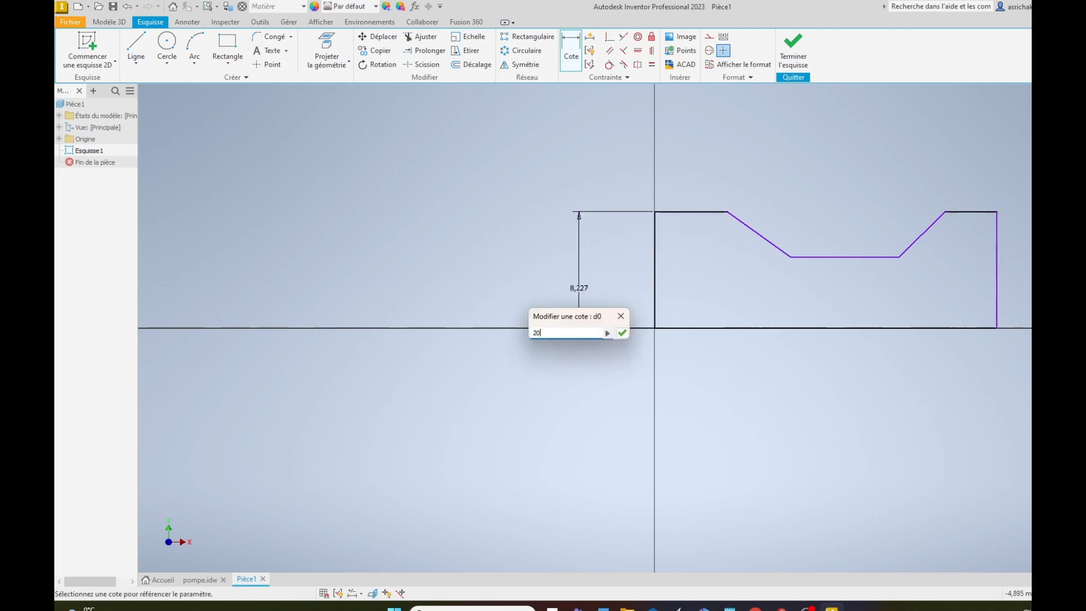
key(Return)
Step: Dimension the upper horizontal segment nearest the origin to 20 mm
scroll(652, 237, down, 3)
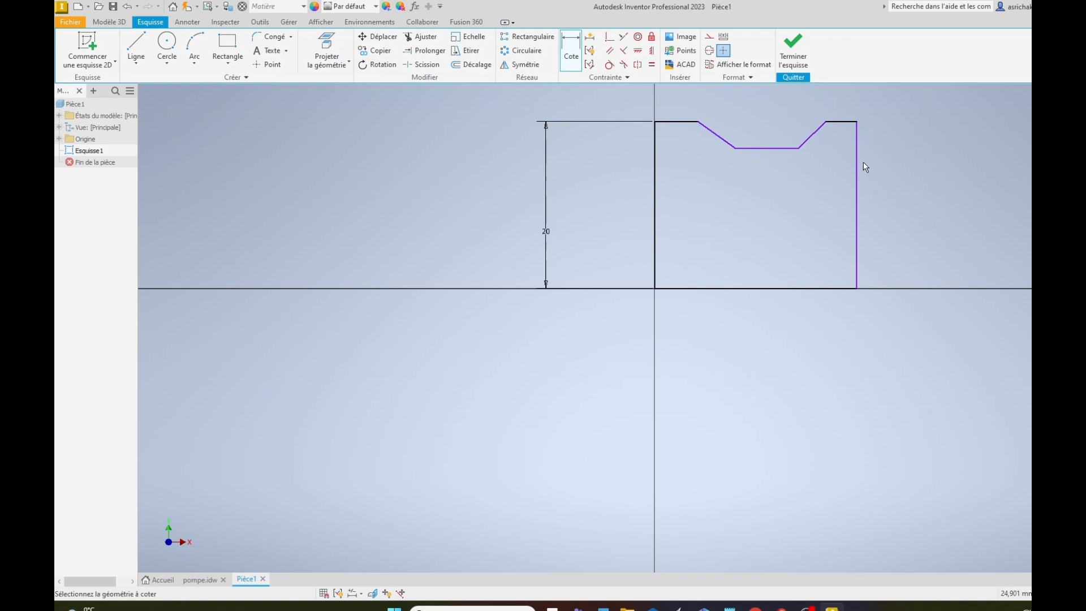
scroll(766, 245, up, 3)
scroll(771, 184, down, 4)
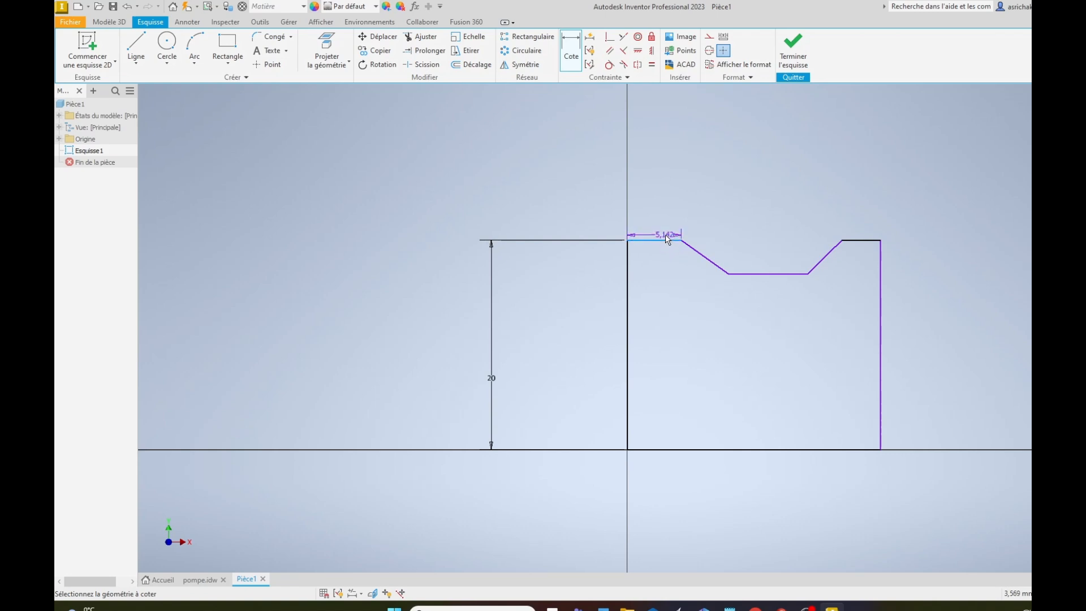
click(662, 194)
text(20)
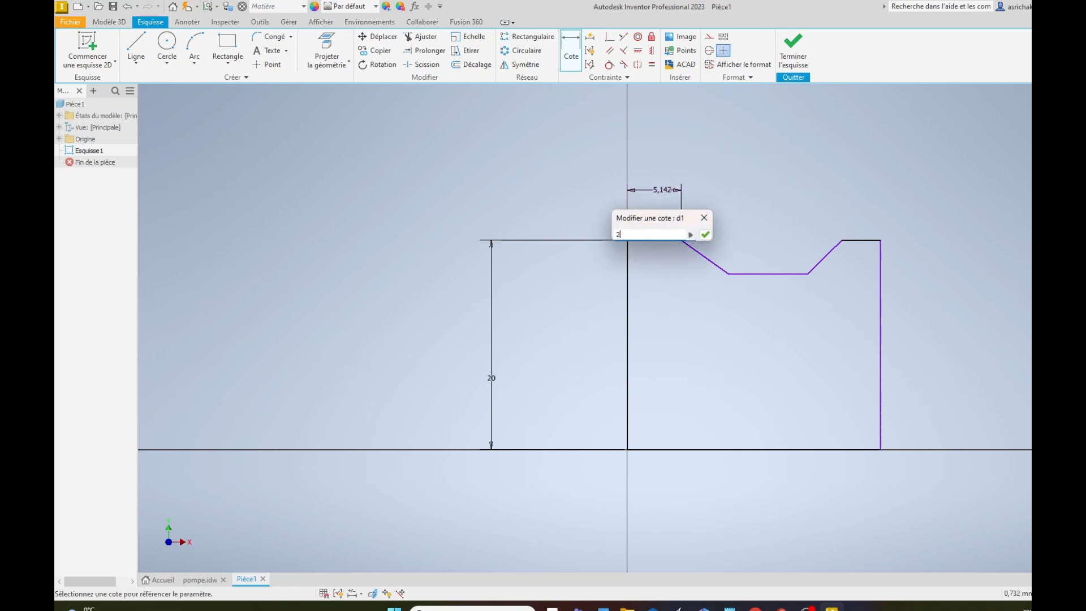
key(Return)
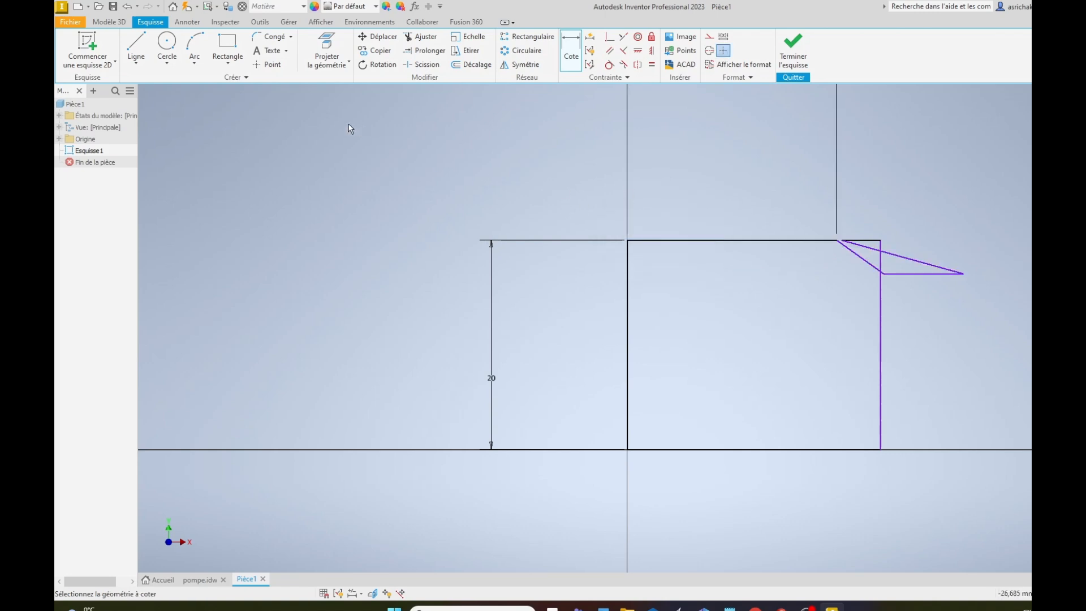
Step: Dimension the short upper horizontal segment at the far end of the profile to 10 mm
scroll(729, 288, down, 3)
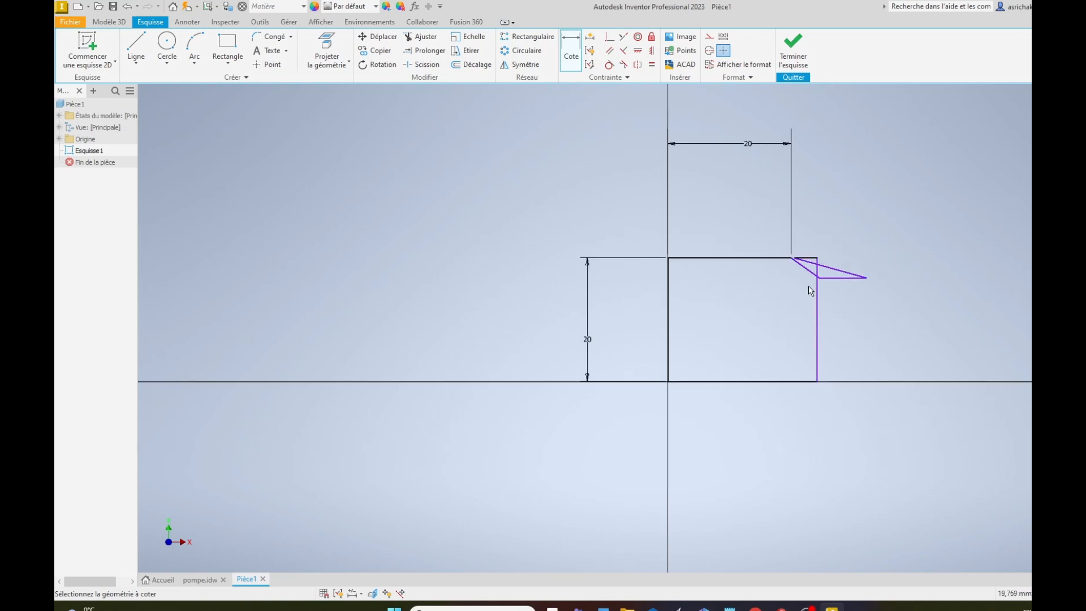
scroll(847, 258, up, 4)
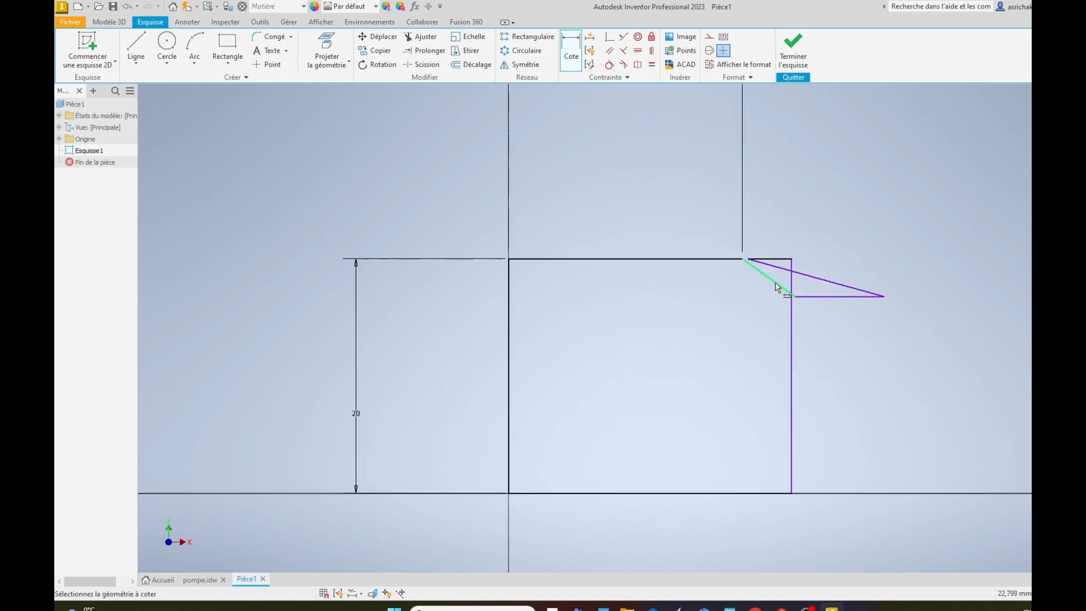
click(778, 263)
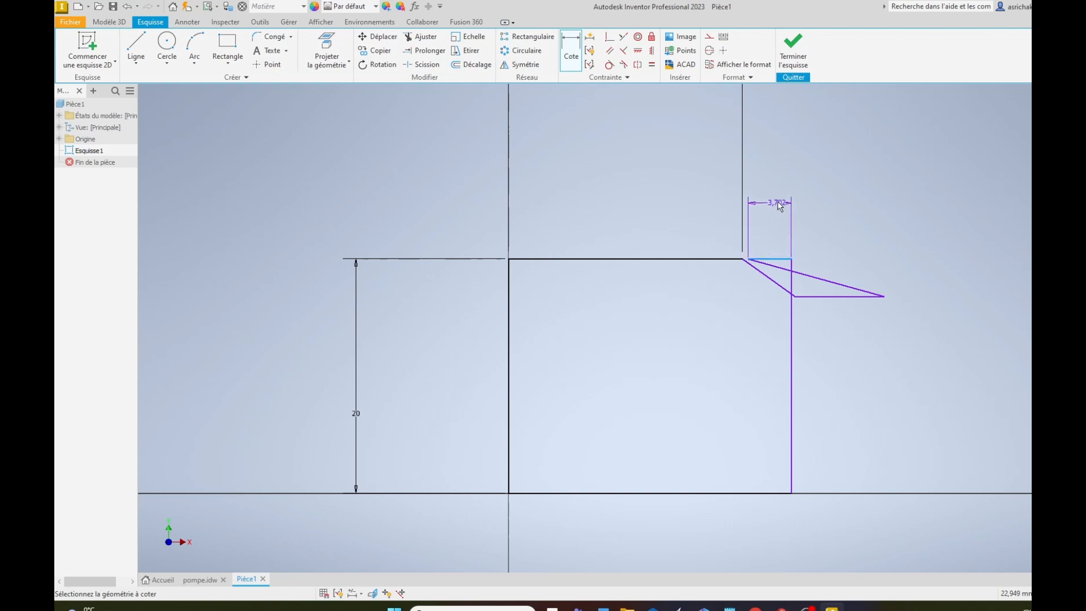
click(779, 199)
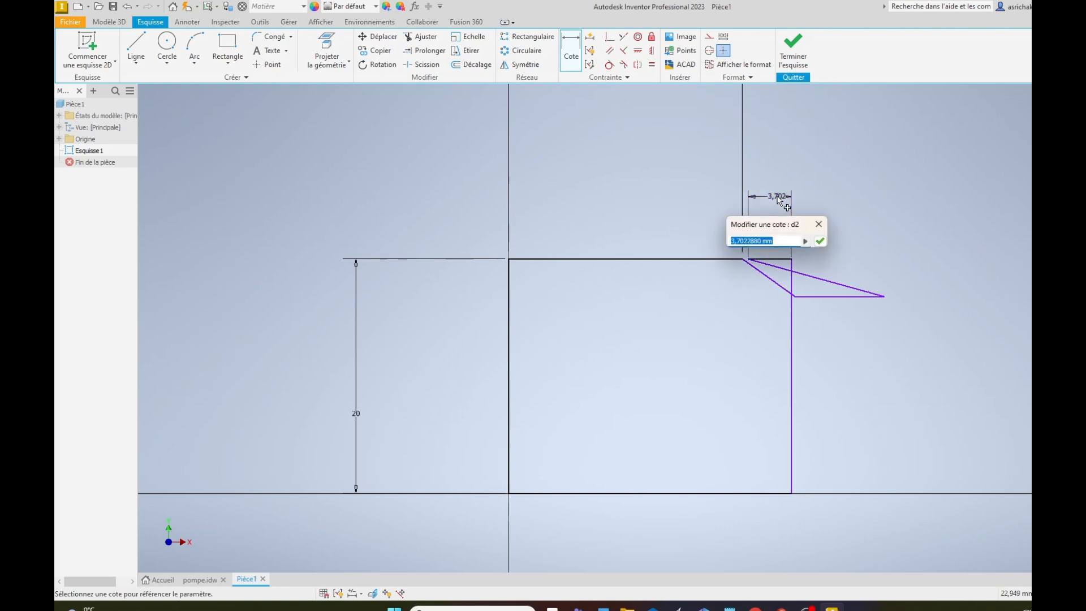
text(10)
key(Return)
Step: Dimension the profile's base line along the horizontal axis to 60 mm
scroll(715, 196, down, 3)
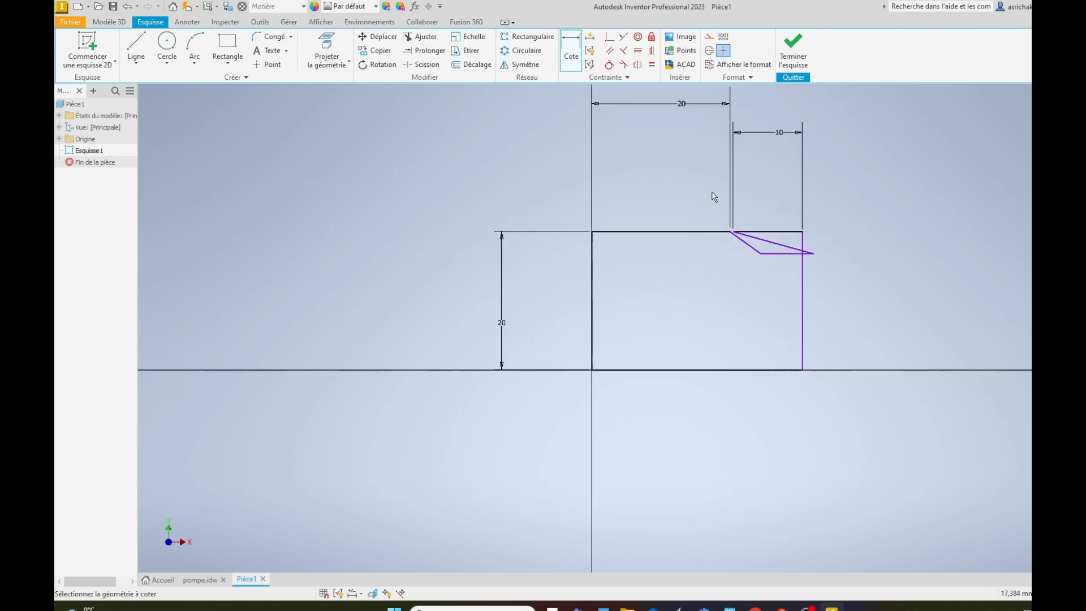
click(661, 371)
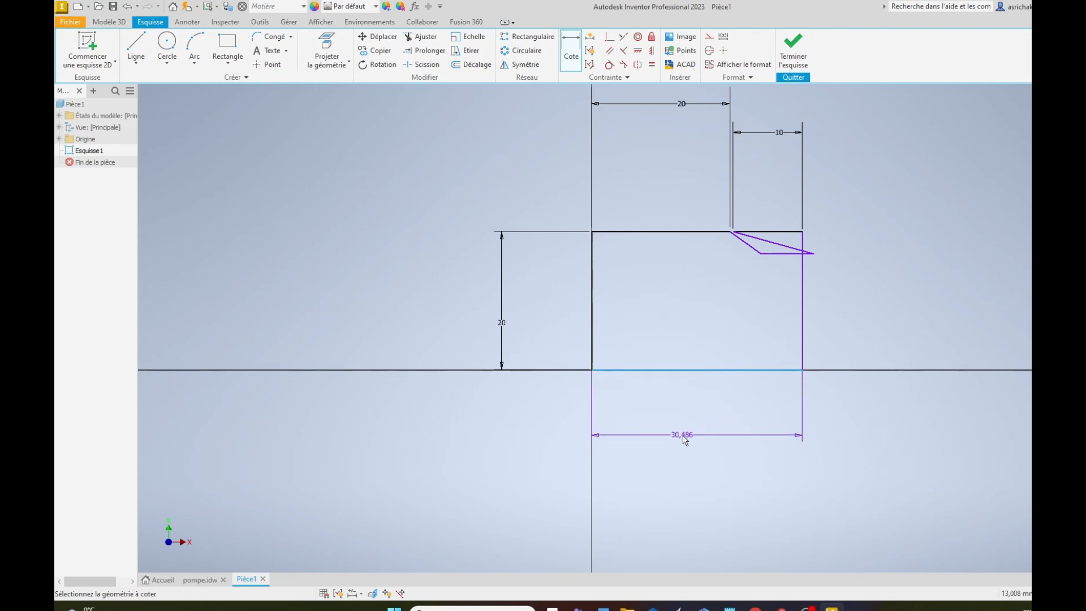
click(685, 440)
text(60)
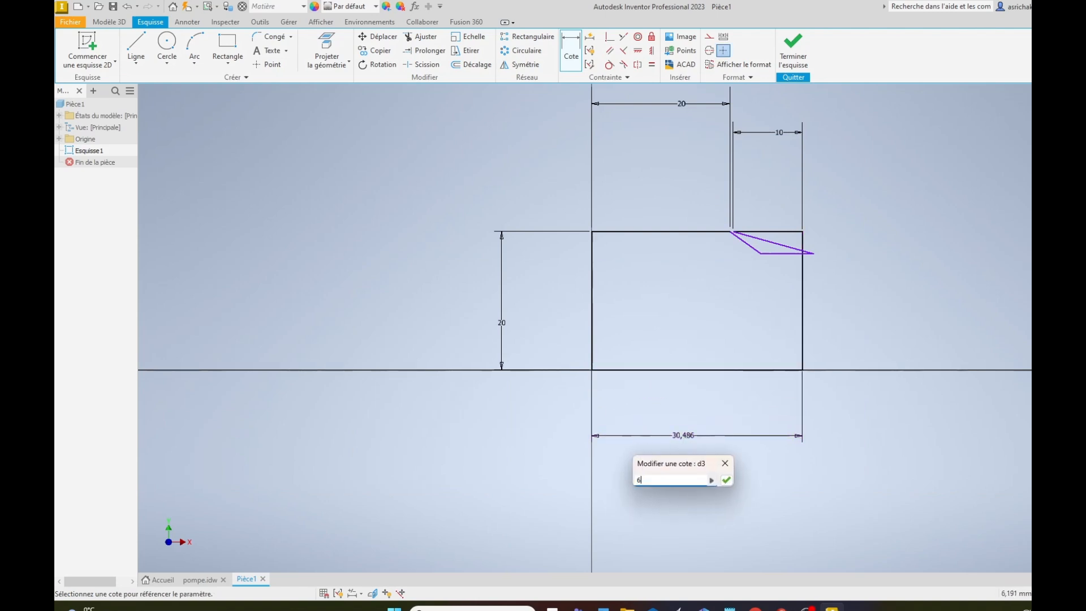
key(Return)
Step: Add a 45° angle dimension between the 20 mm upper segment and the adjoining sloped line of the recess
scroll(968, 199, down, 2)
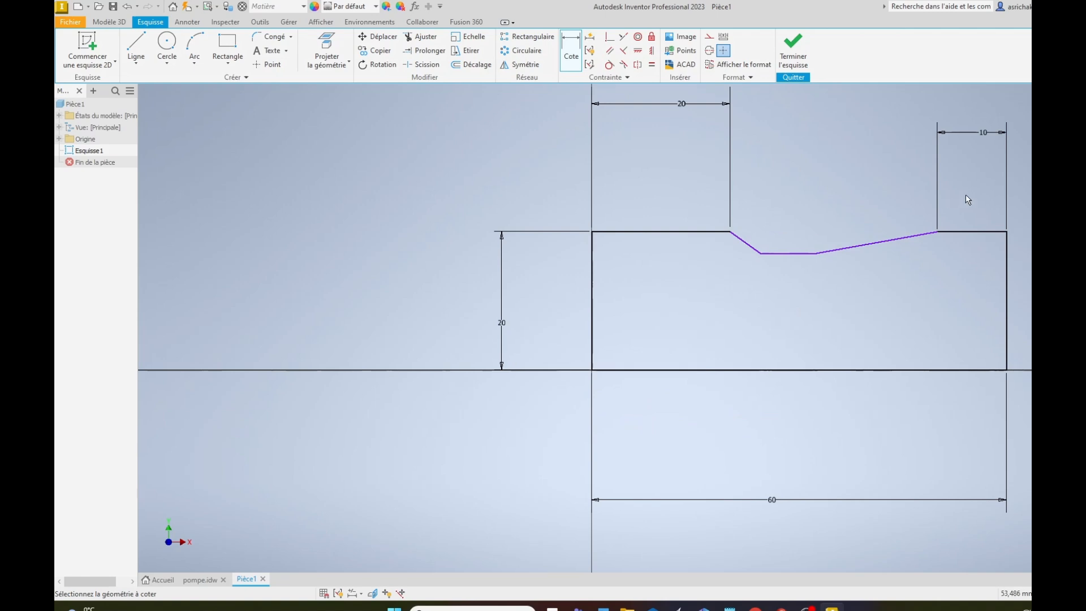
scroll(973, 187, up, 4)
scroll(919, 222, down, 1)
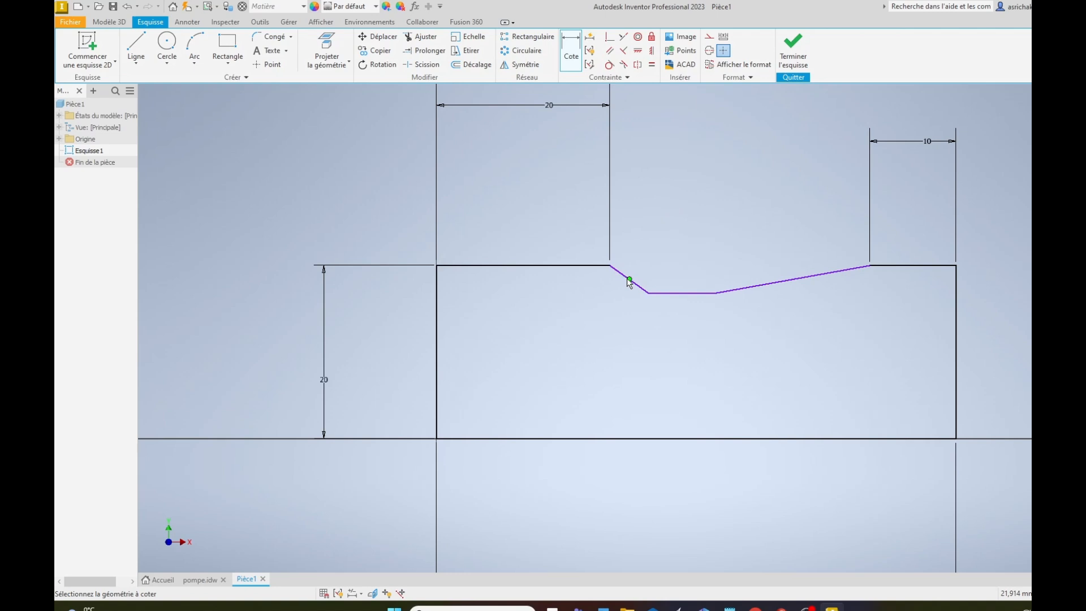
scroll(641, 289, down, 3)
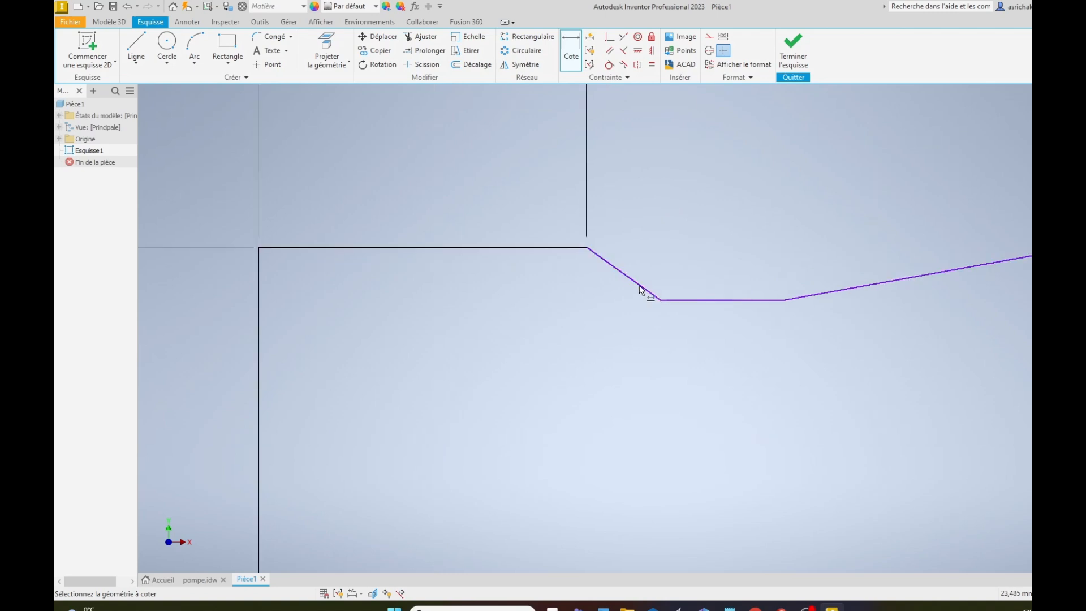
click(615, 270)
click(561, 249)
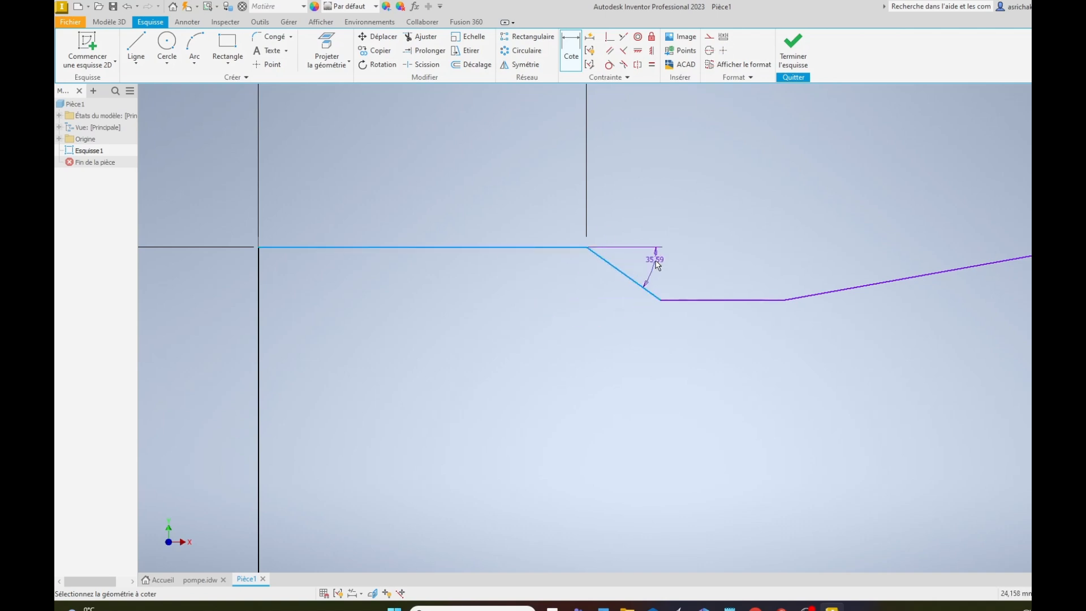
click(655, 256)
text(45)
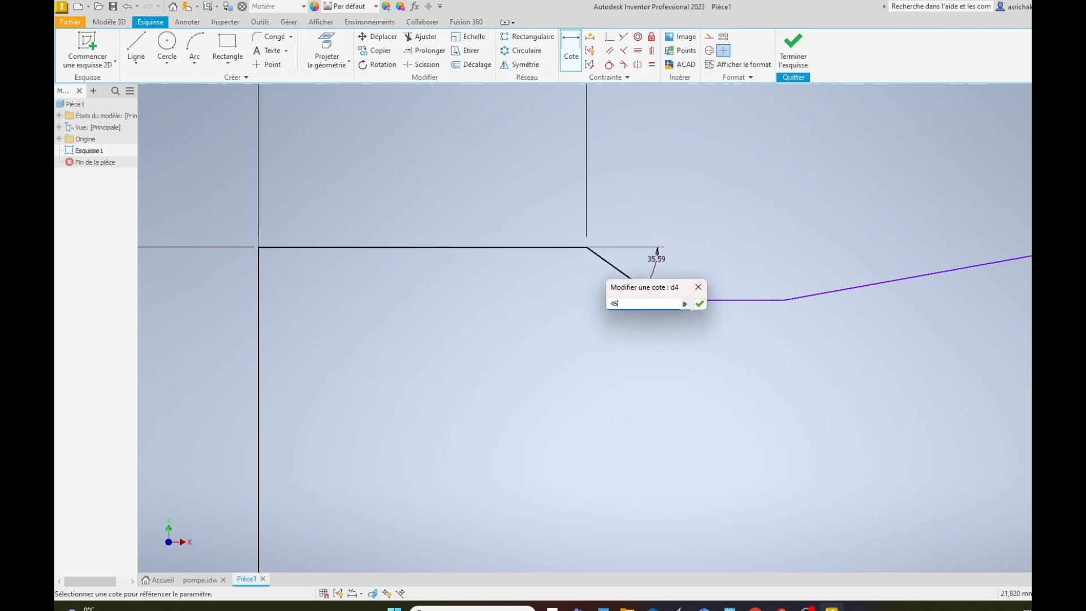
key(Return)
scroll(589, 246, down, 3)
scroll(734, 243, up, 2)
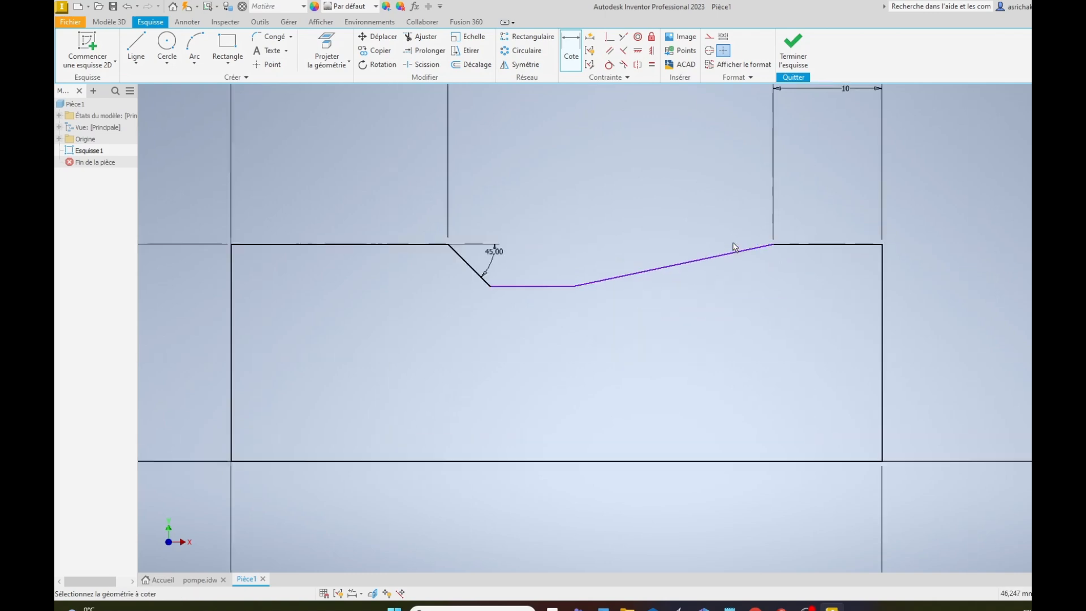
Step: Add a 45° angle dimension between the 10 mm upper segment and the adjoining sloped line of the recess
click(723, 260)
click(798, 245)
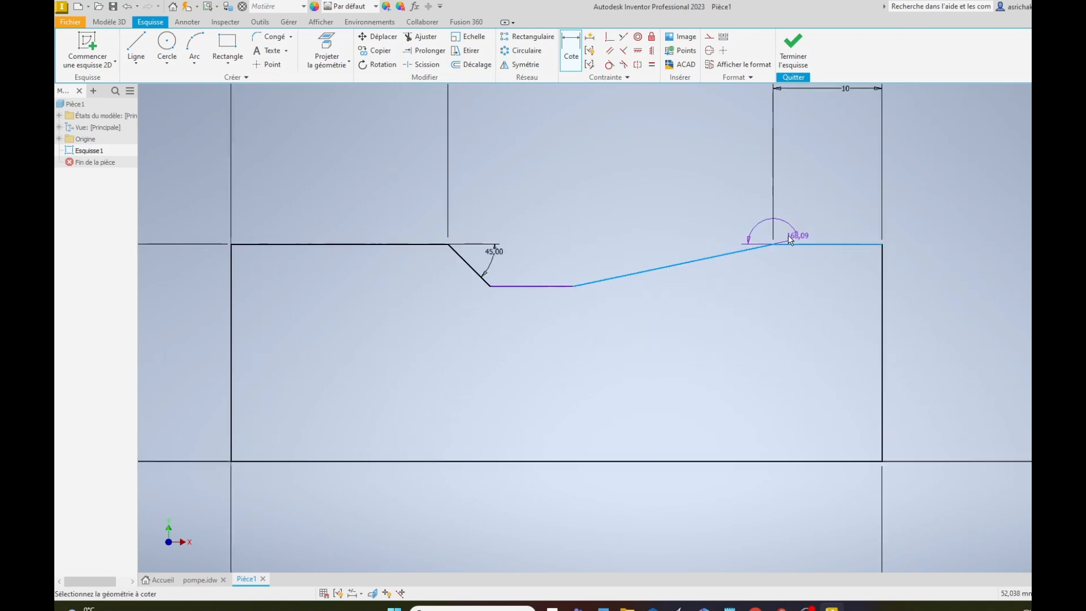
click(621, 256)
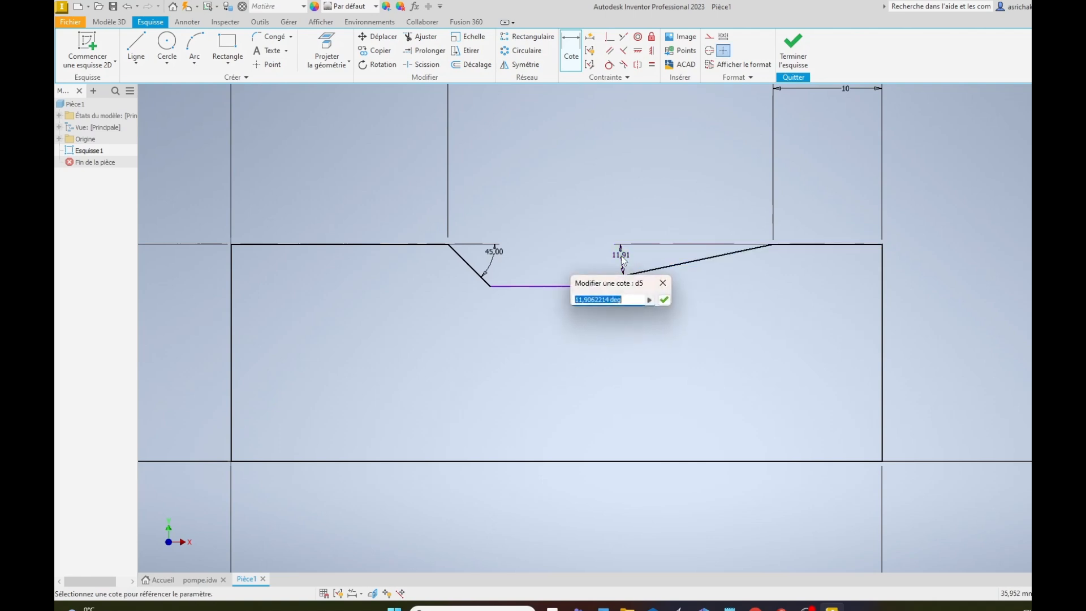
text(45)
key(Return)
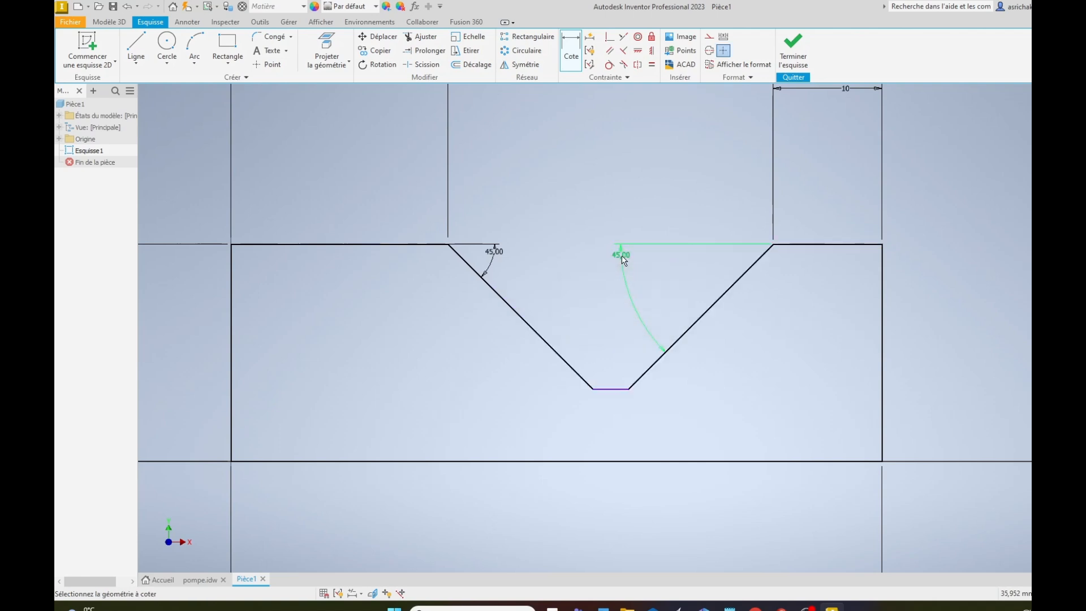
Step: Dimension the height of the recess floor above the profile's base line to 13 mm
scroll(552, 244, up, 3)
scroll(541, 308, down, 5)
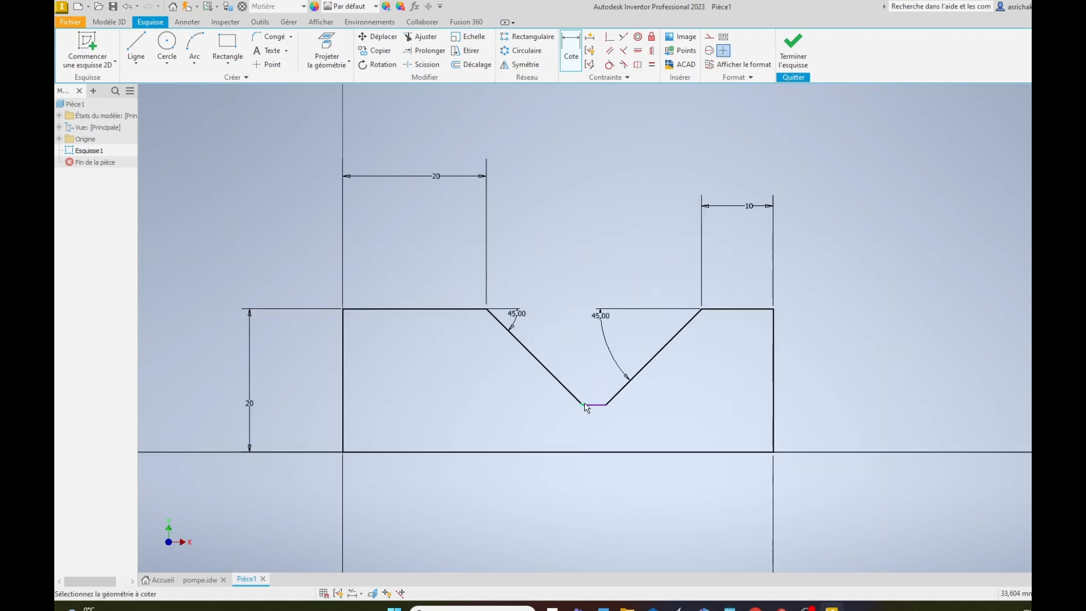
scroll(586, 407, up, 3)
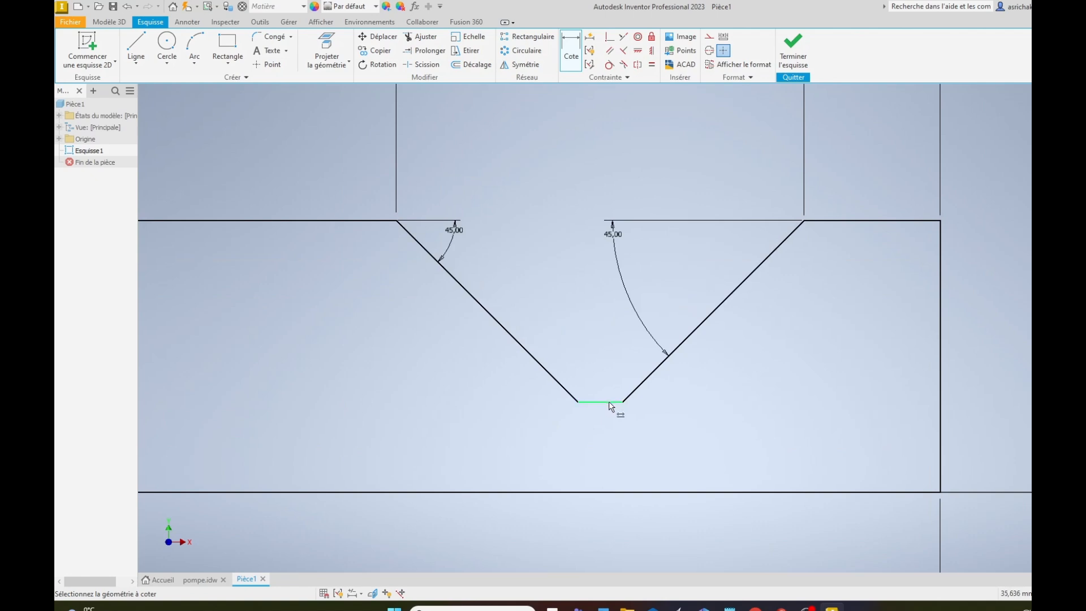
click(610, 403)
click(619, 492)
scroll(519, 423, down, 3)
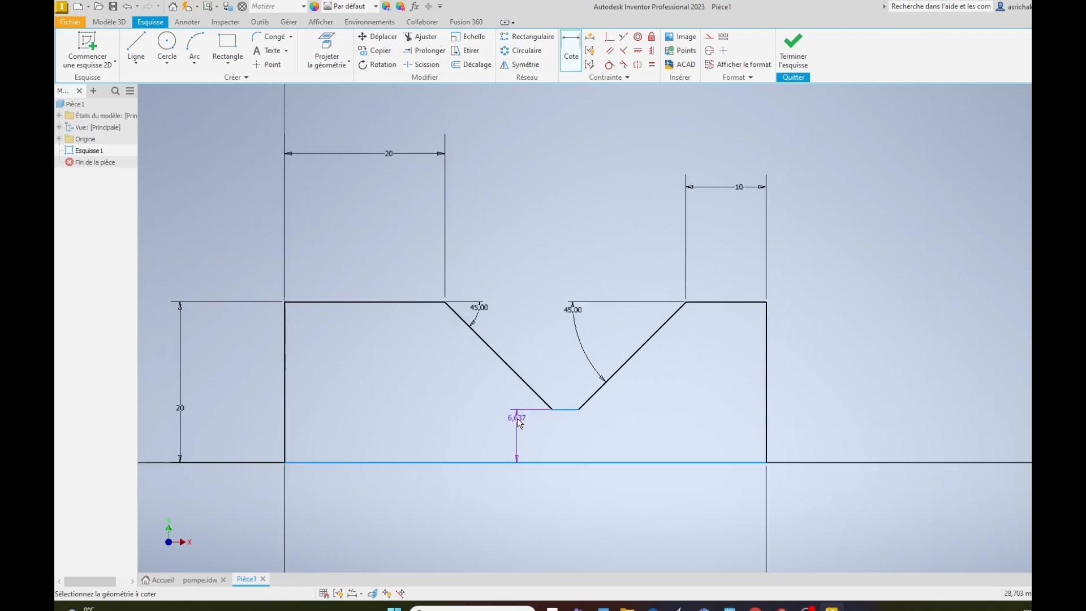
scroll(520, 423, down, 3)
click(350, 424)
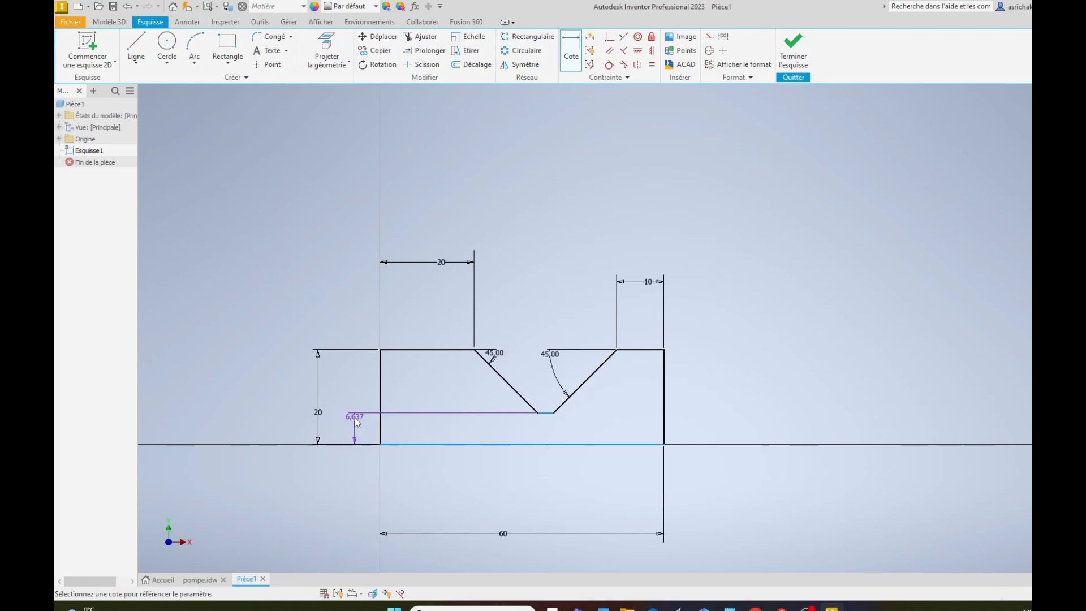
text(1)
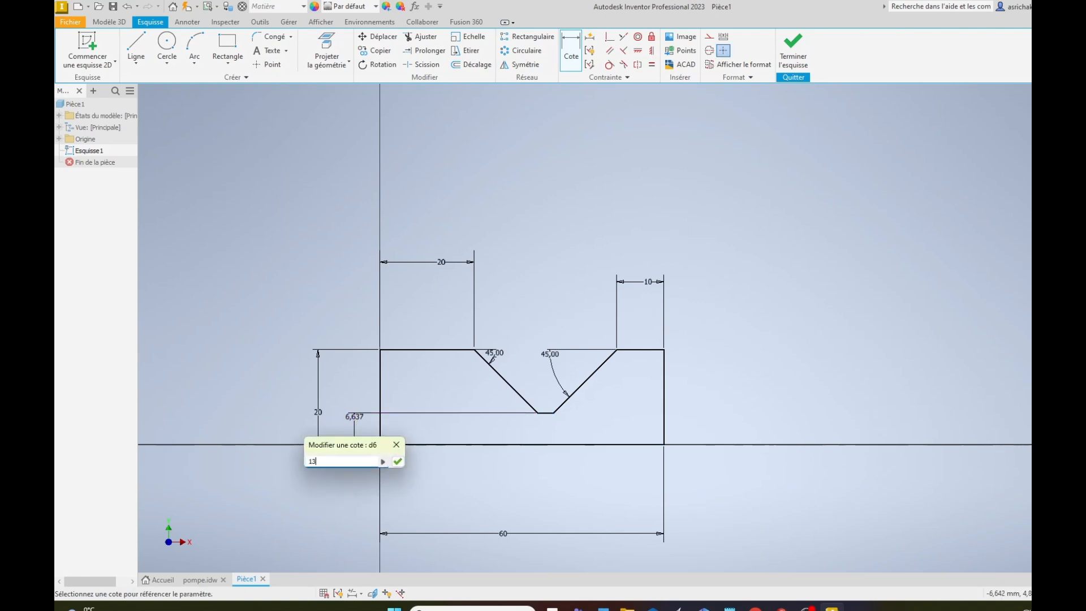
text(3)
key(Return)
scroll(492, 167, down, 2)
scroll(461, 247, up, 3)
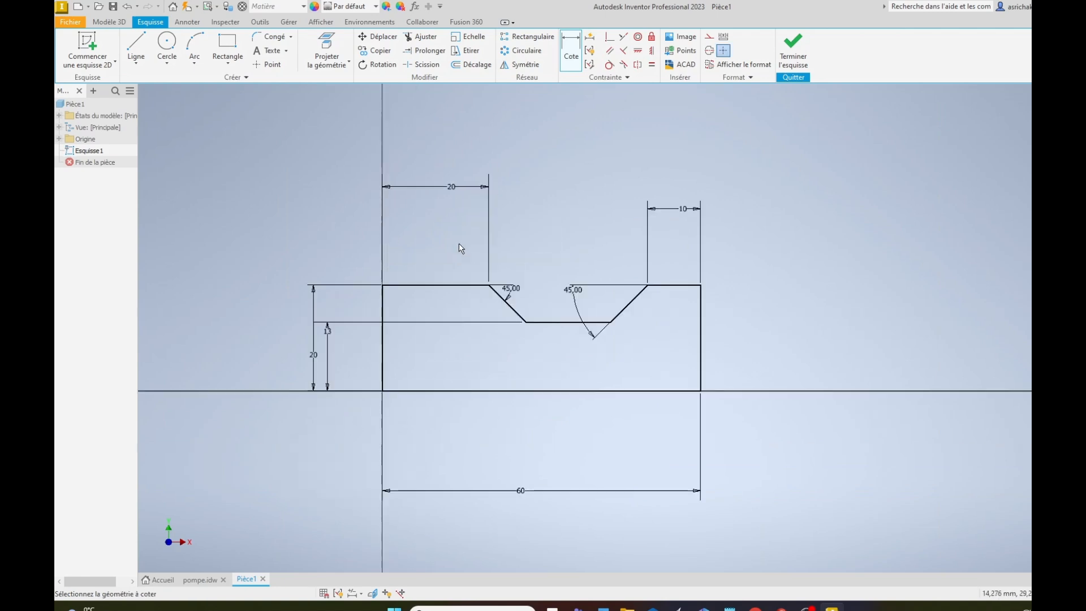
Step: Compare the profile with section A-A in the pompe.idw drawing and finish the sketch
click(199, 579)
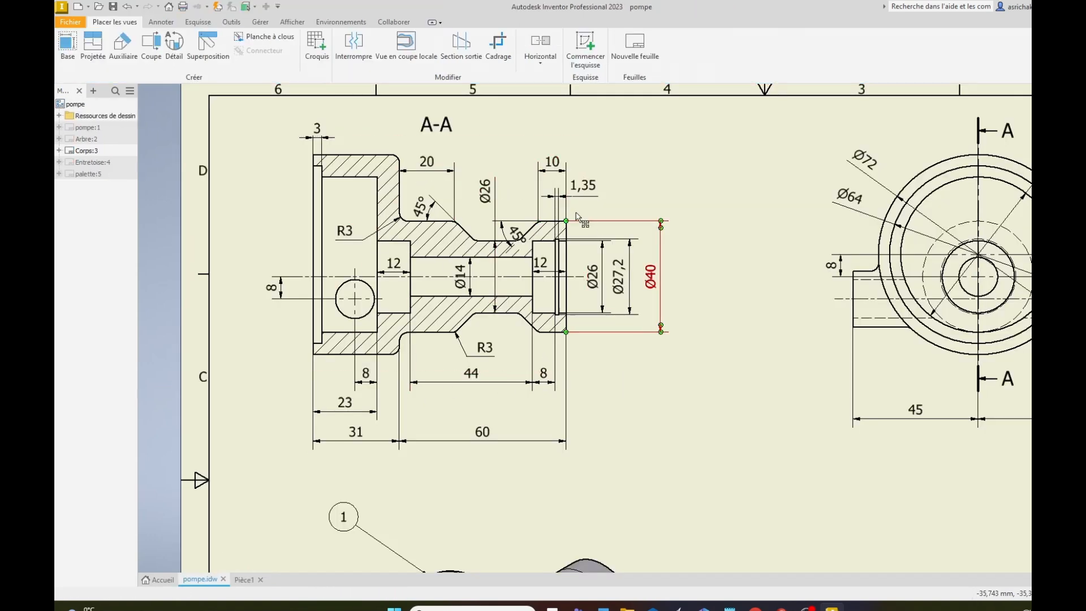
click(246, 579)
scroll(669, 206, down, 2)
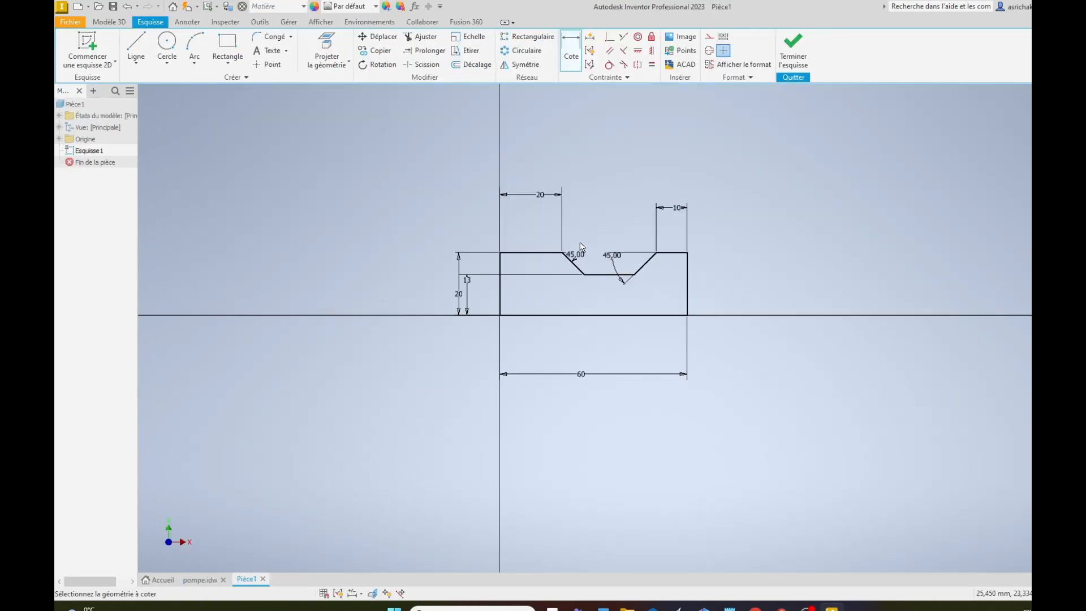
scroll(588, 249, up, 3)
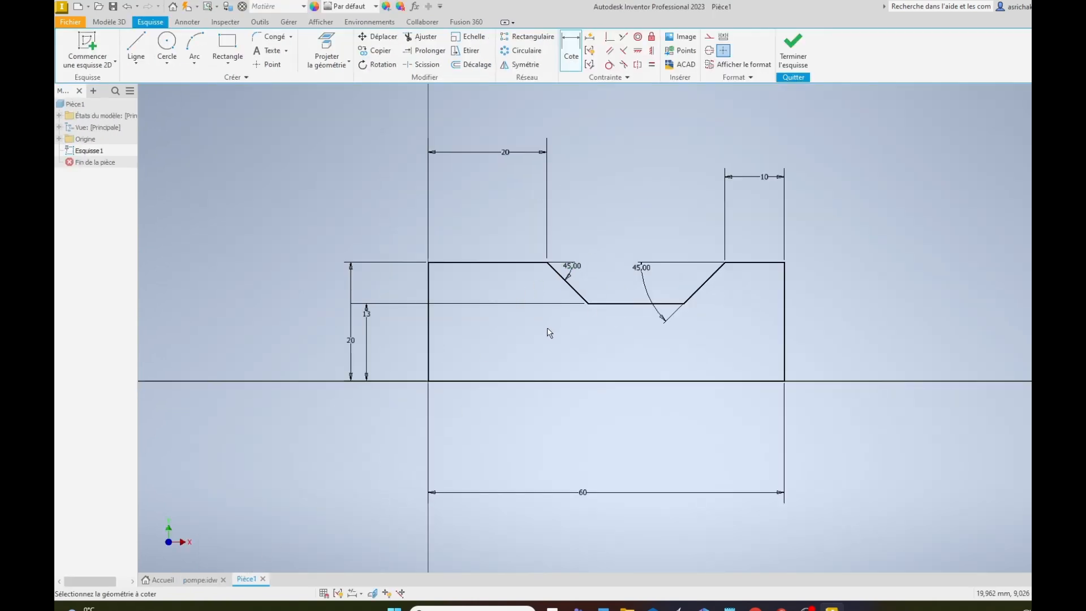
key(Escape)
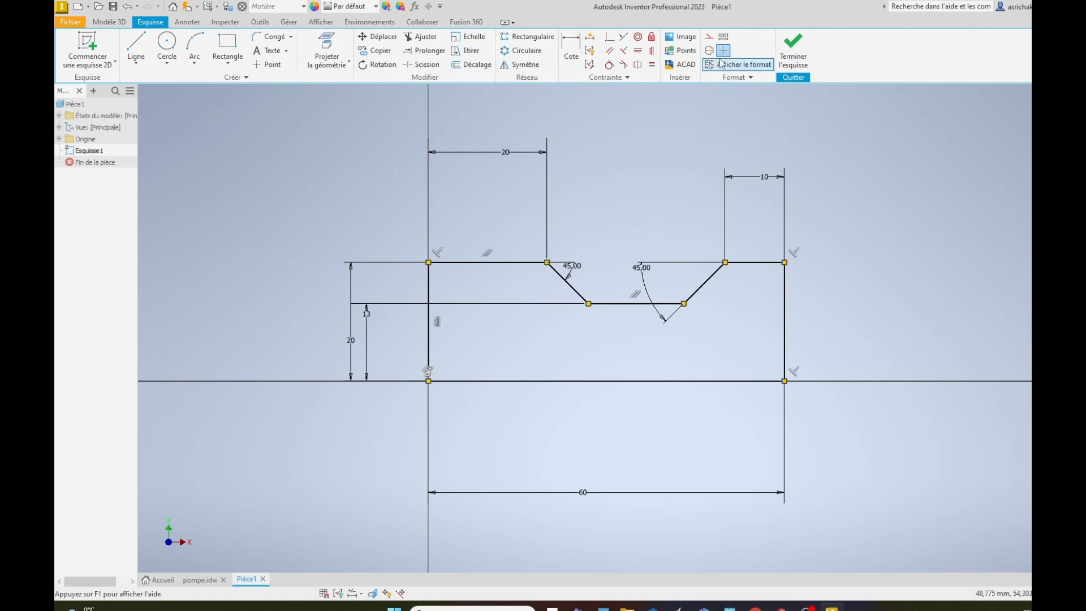
click(793, 51)
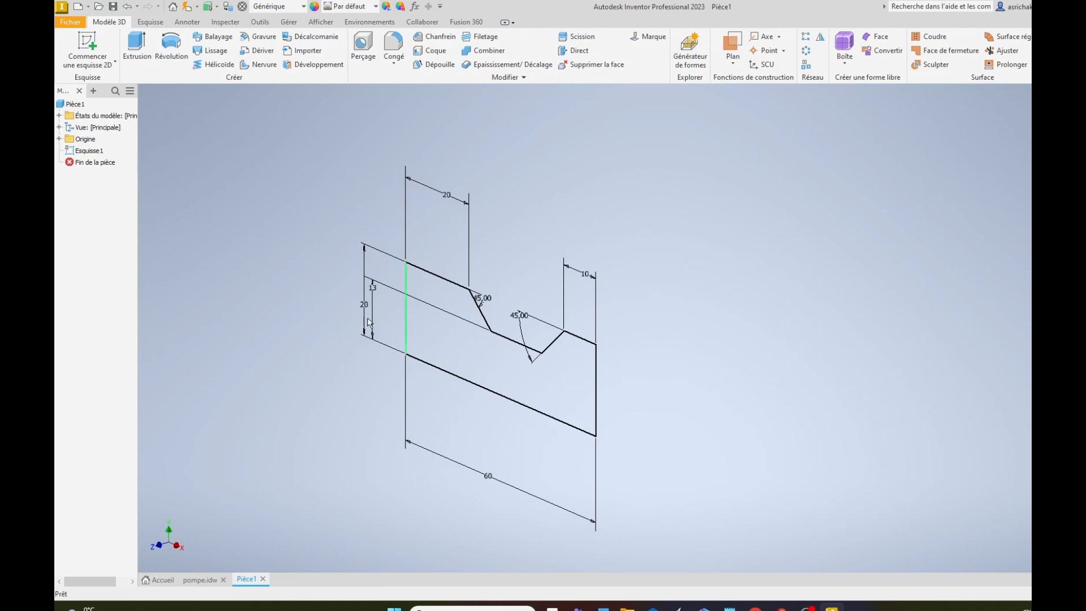
Step: Revolve the closed profile a full 360° about its 60 mm base line as a solid
click(170, 48)
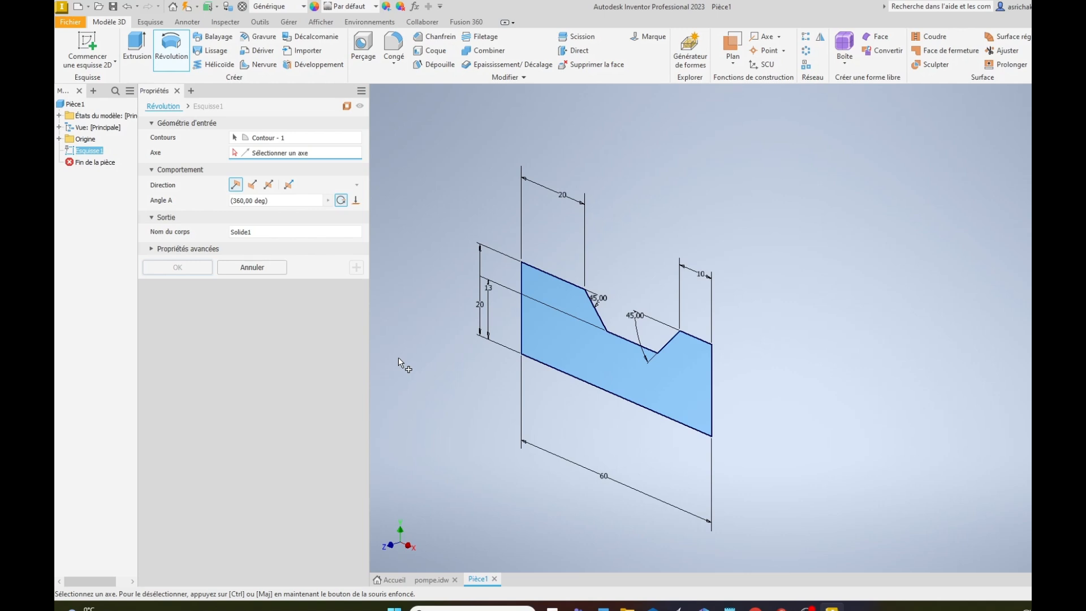
click(566, 373)
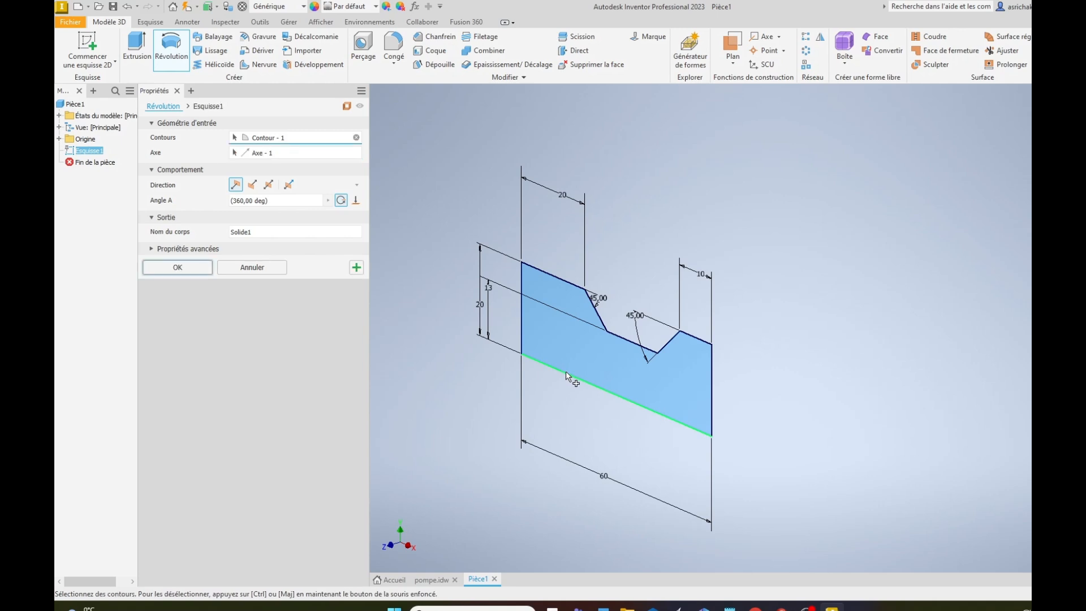
click(182, 273)
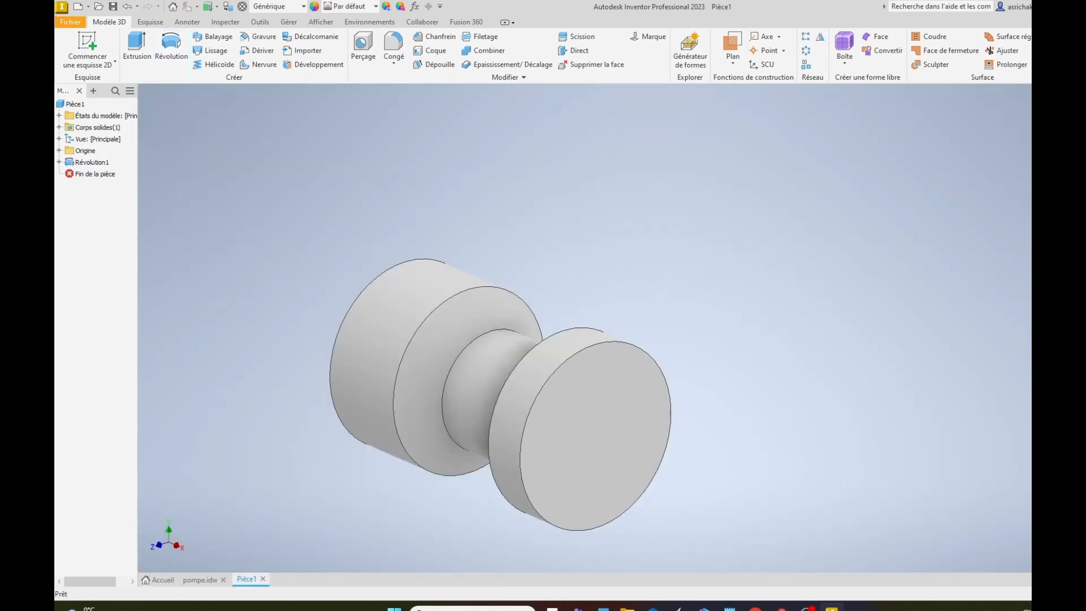
Step: Fillet the four circular edges at both ends of the two conical faces with a 3 mm radius
shift+middle_drag(635, 375, 671, 322)
right_click(636, 220)
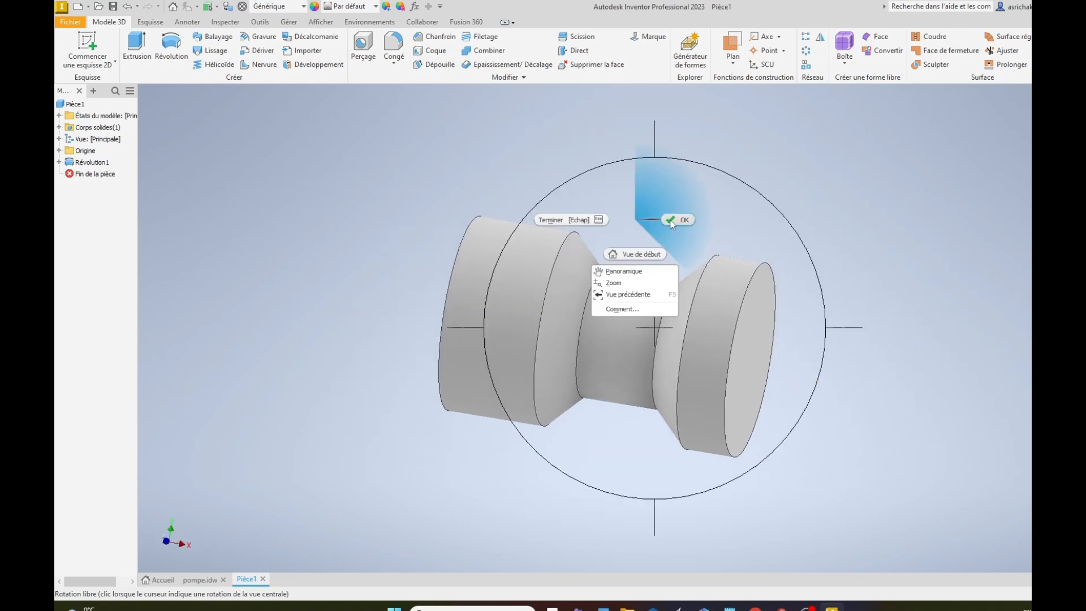
click(672, 221)
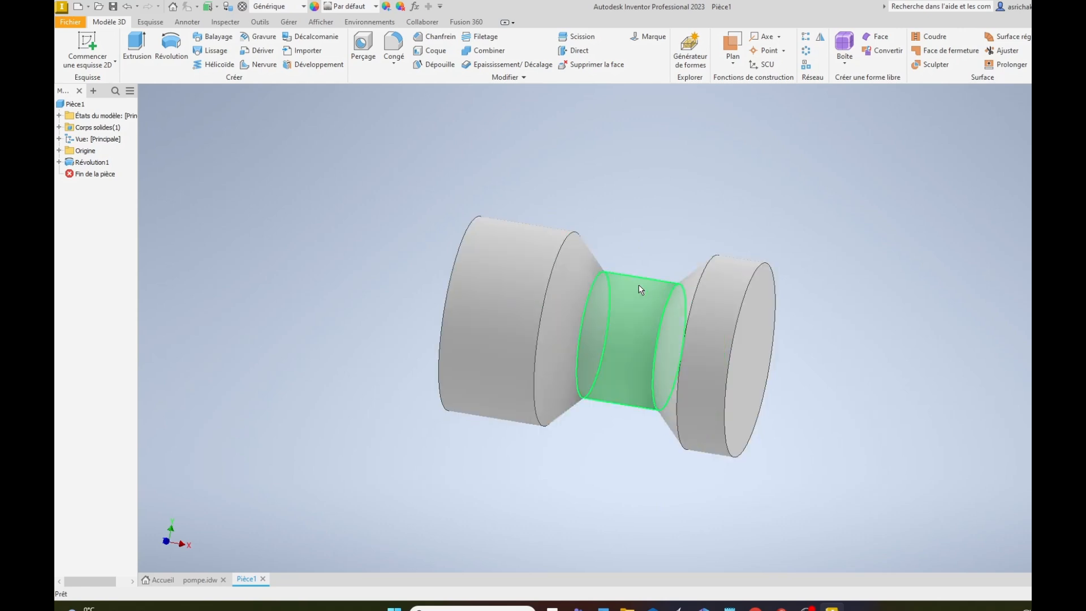
click(394, 44)
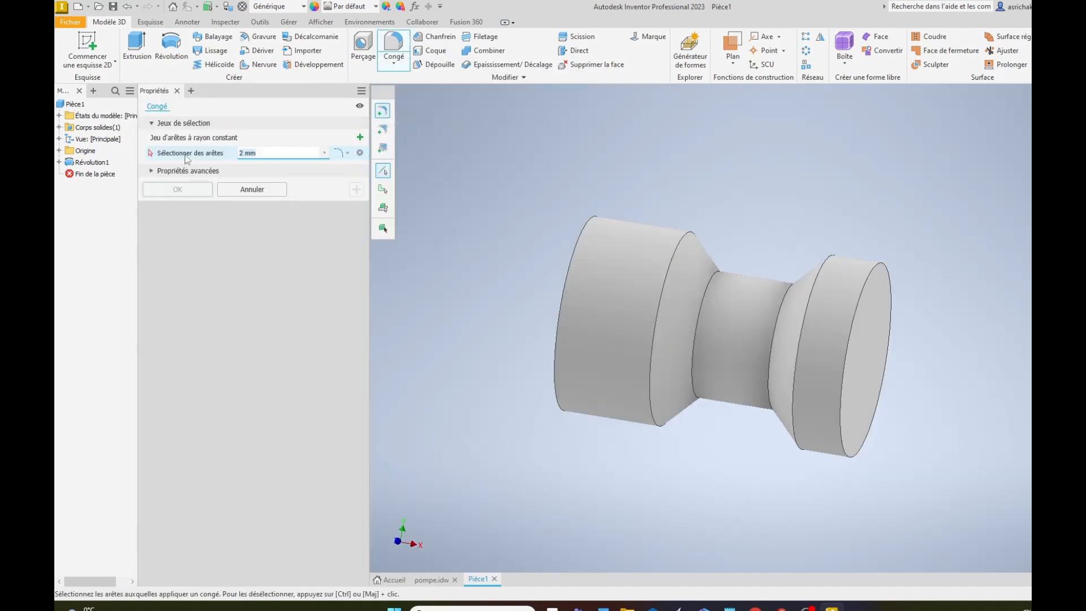
text(3)
click(688, 234)
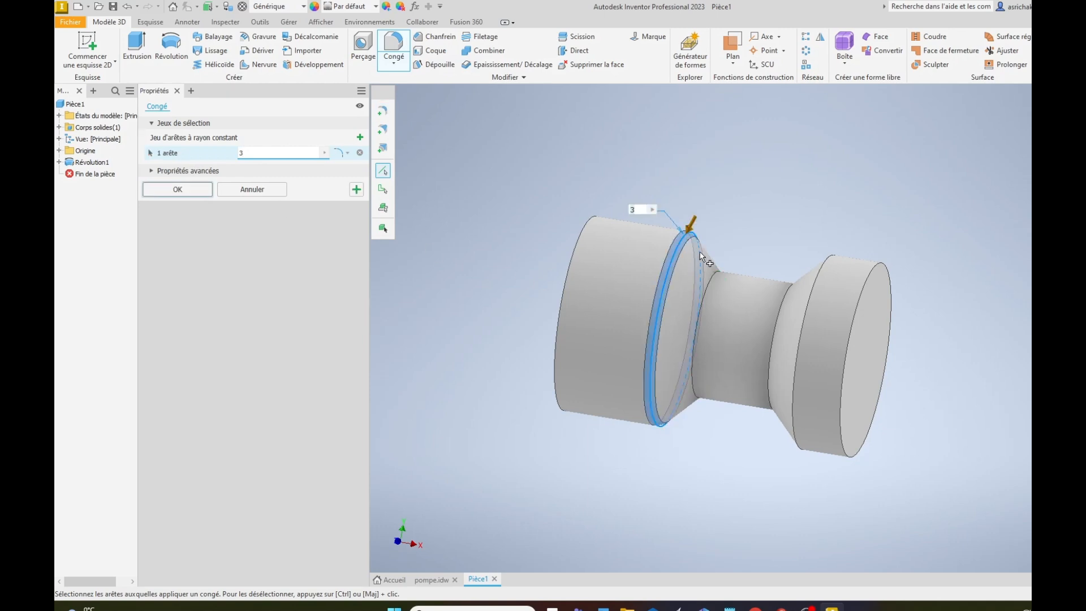
click(719, 275)
click(795, 284)
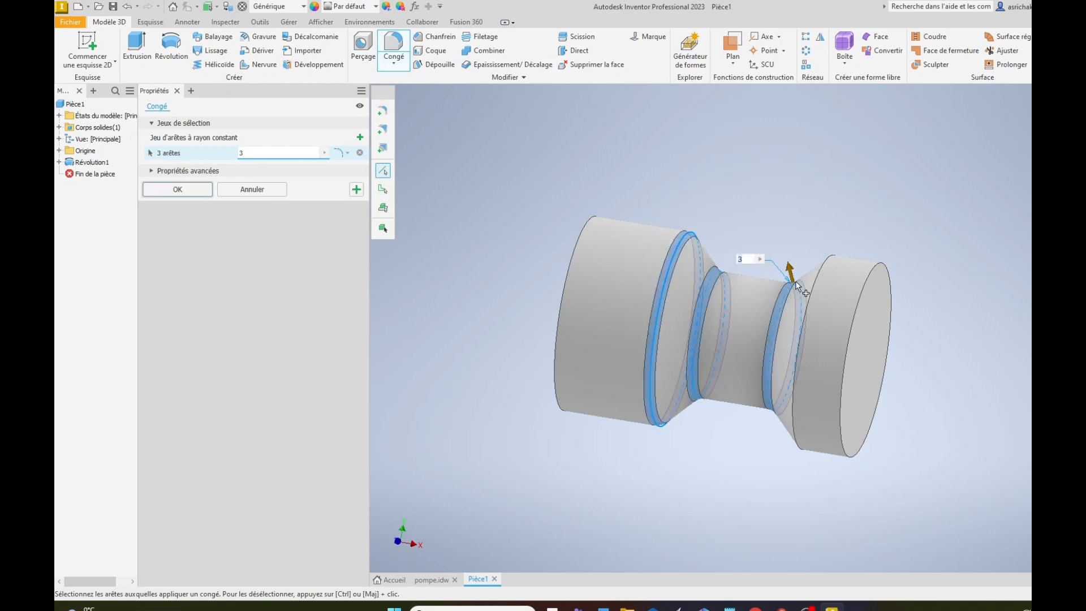
click(828, 264)
click(178, 190)
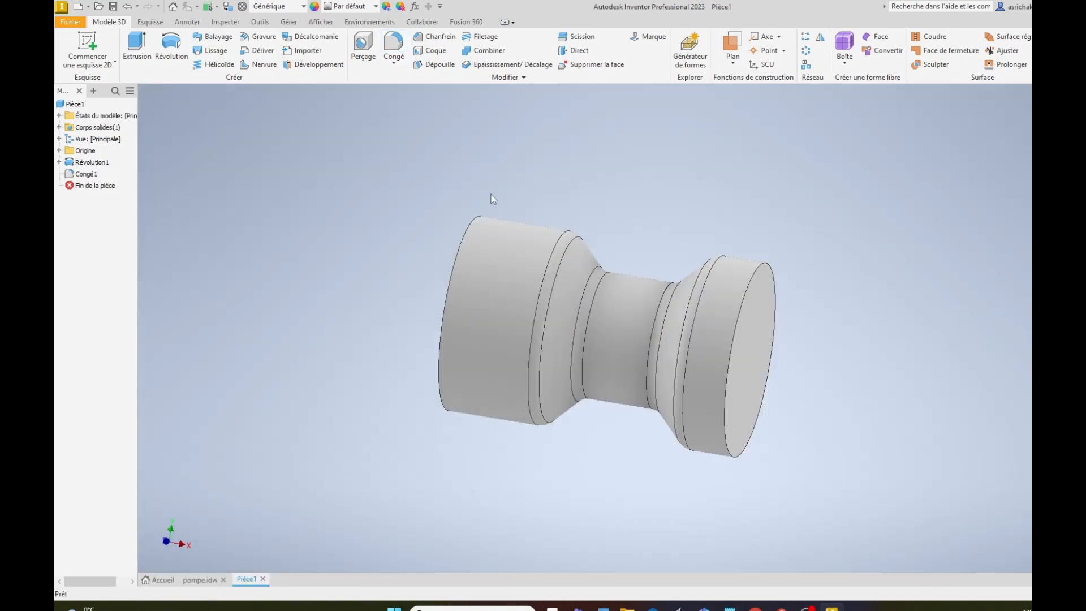
Step: Check the central bore's diameter in the pompe.idw drawing and start a sketch on the flat end face of the 20 mm long section
key(F4)
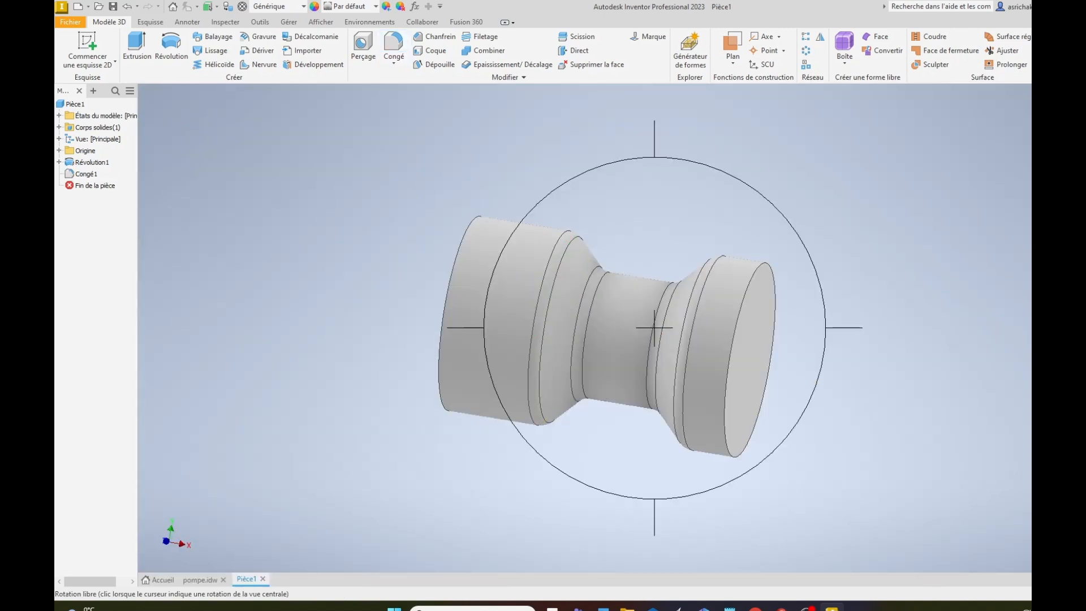
drag(638, 336, 723, 380)
right_click(501, 252)
click(541, 255)
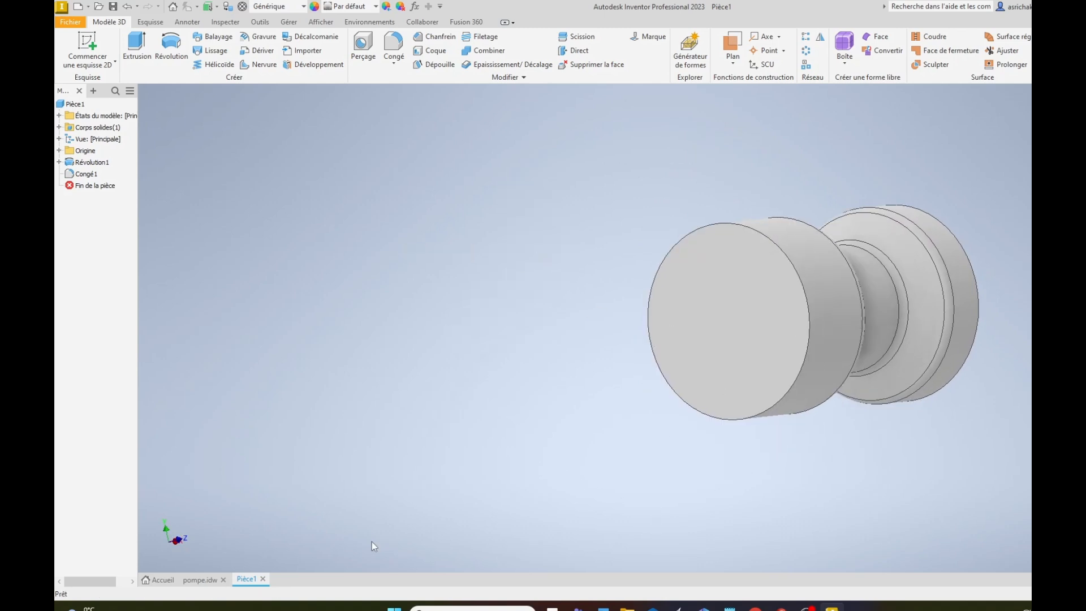
click(208, 579)
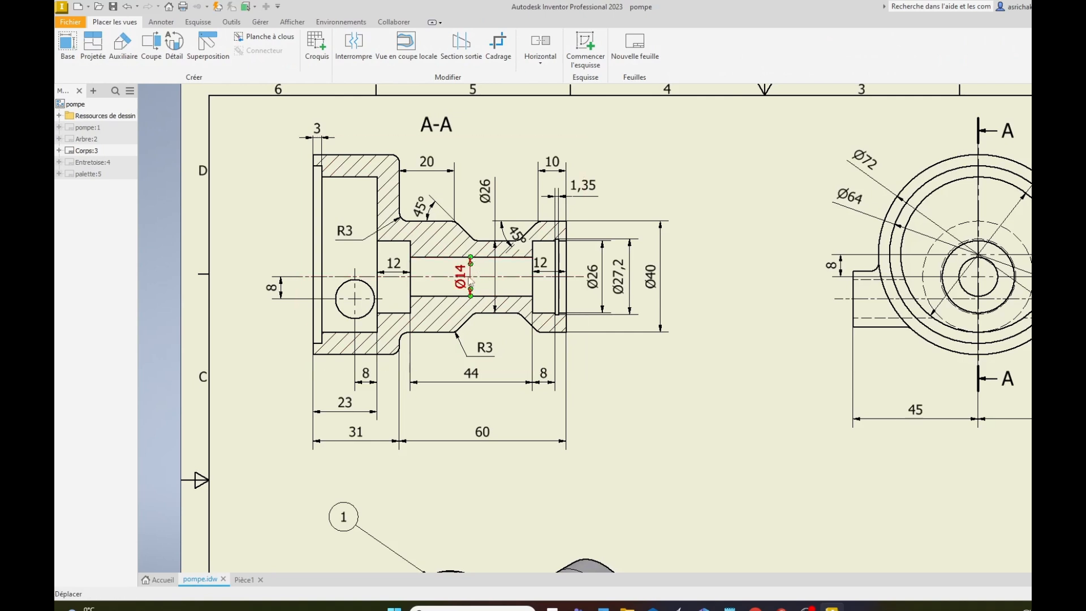
click(244, 580)
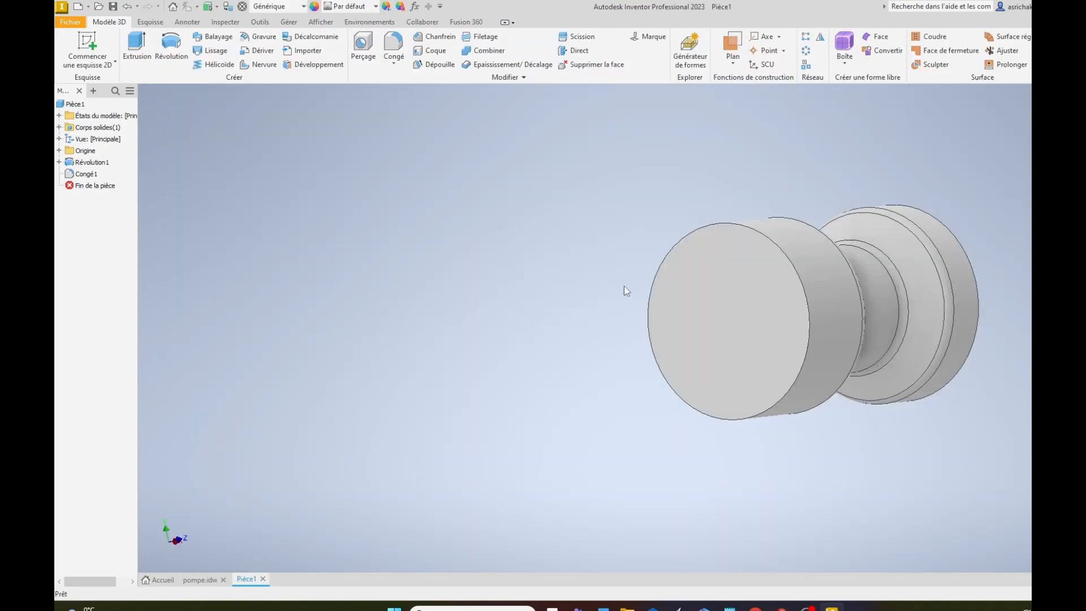
click(88, 48)
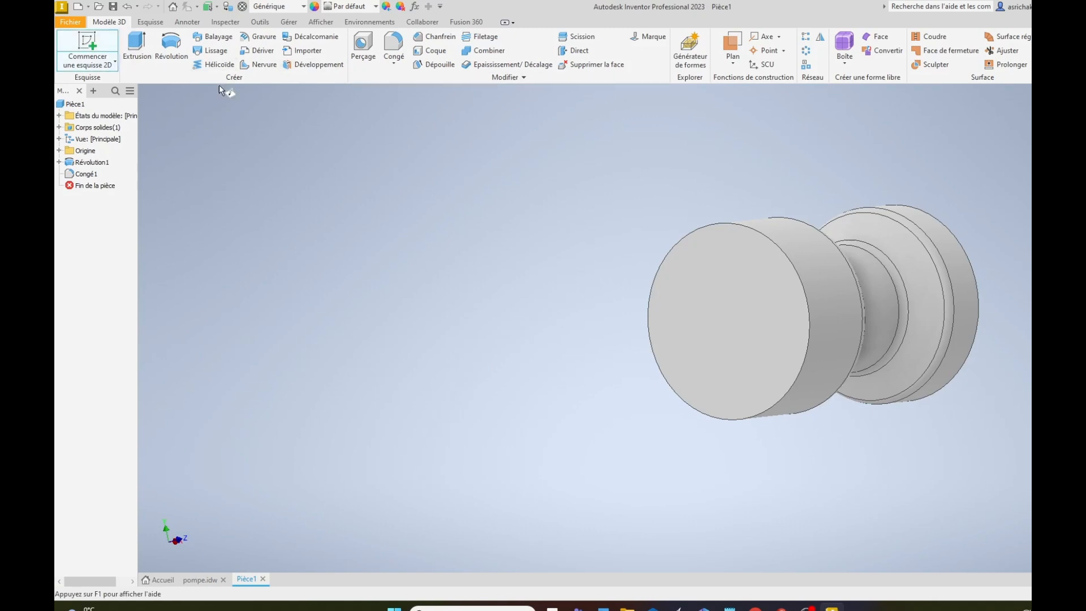
click(765, 342)
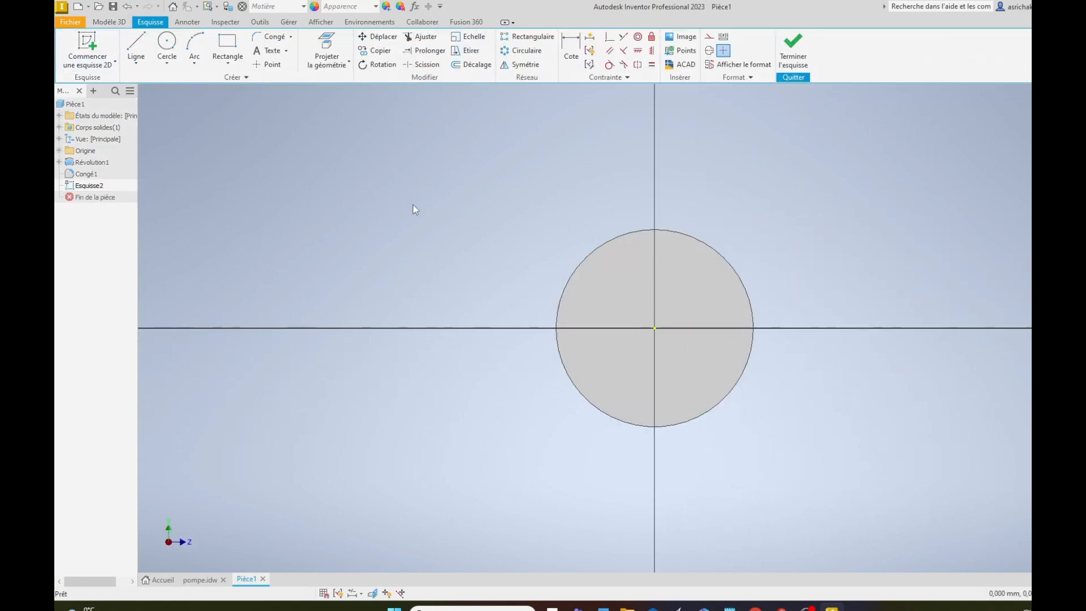
Step: Draw a 14 mm diameter circle centred on the origin of the end face and finish the sketch
click(167, 45)
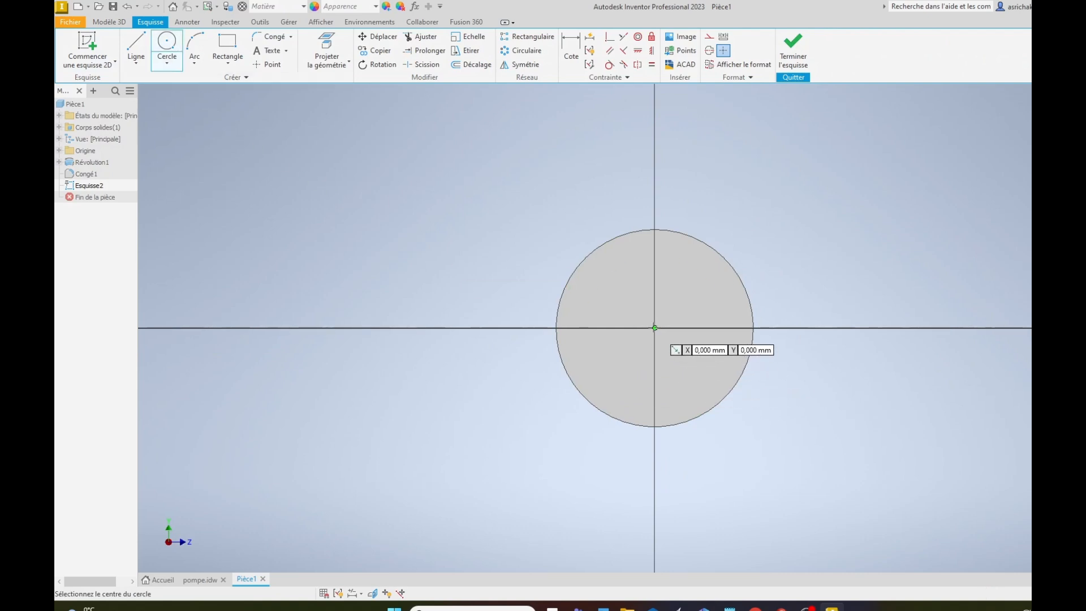
click(654, 328)
text(14)
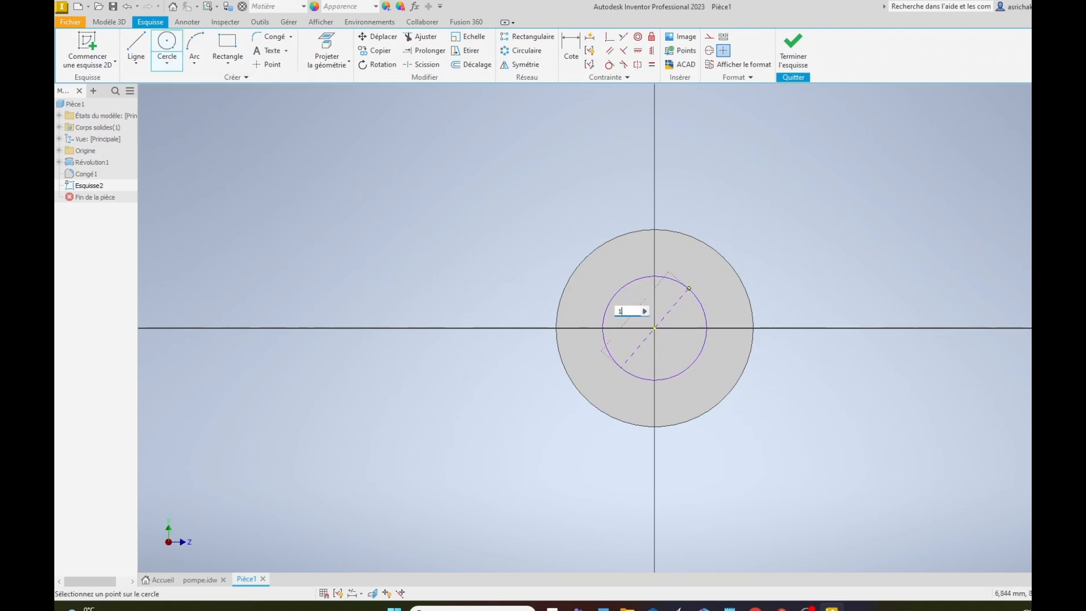
key(Tab)
key(Return)
click(793, 50)
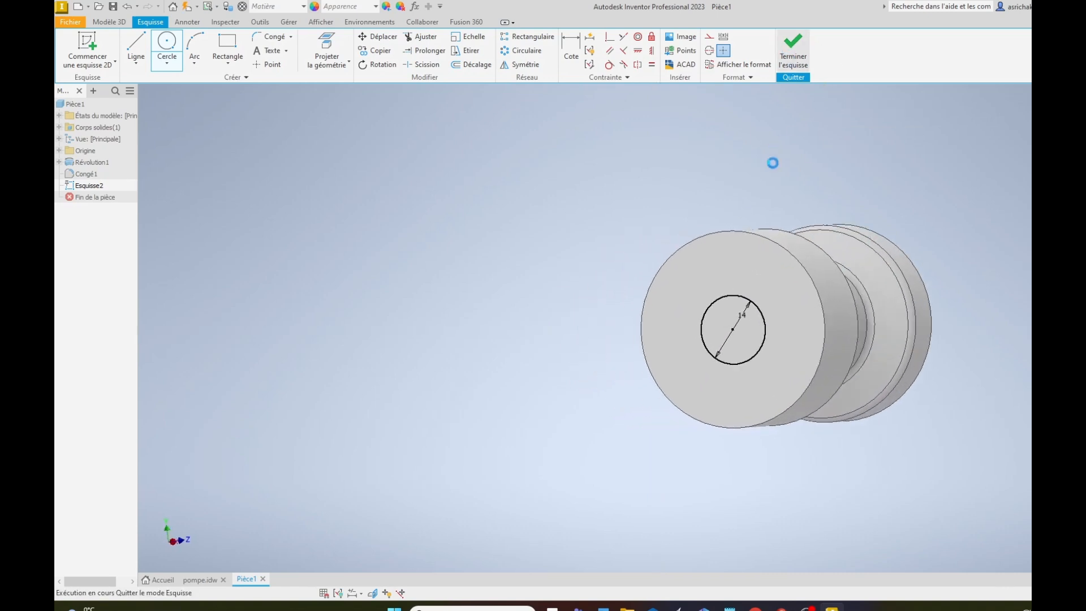
Step: Extrude the 14 mm circle as a through-all cut along the whole revolved body
click(137, 48)
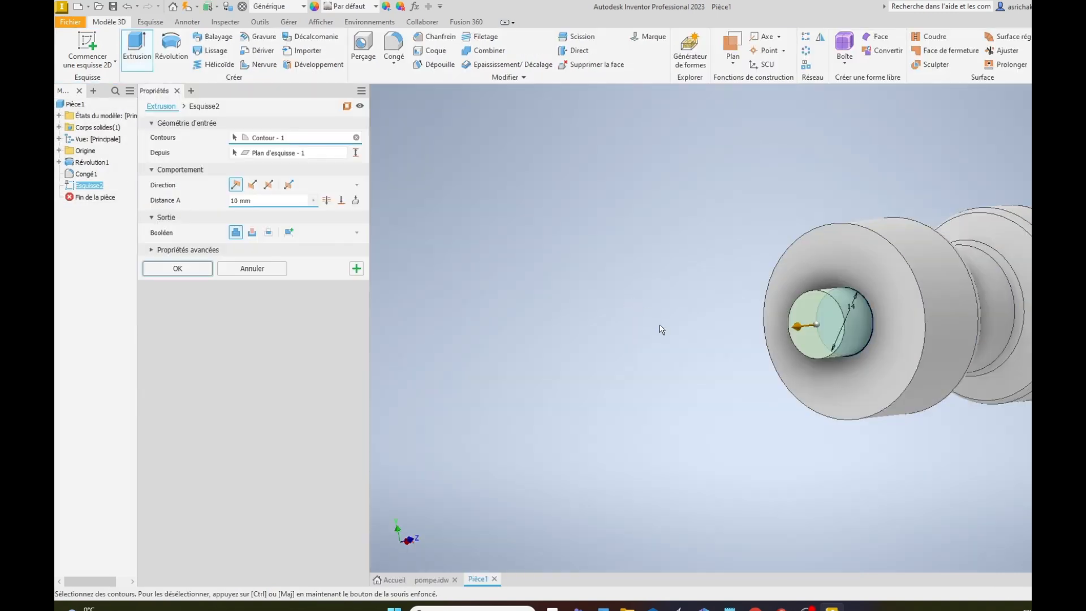
click(253, 232)
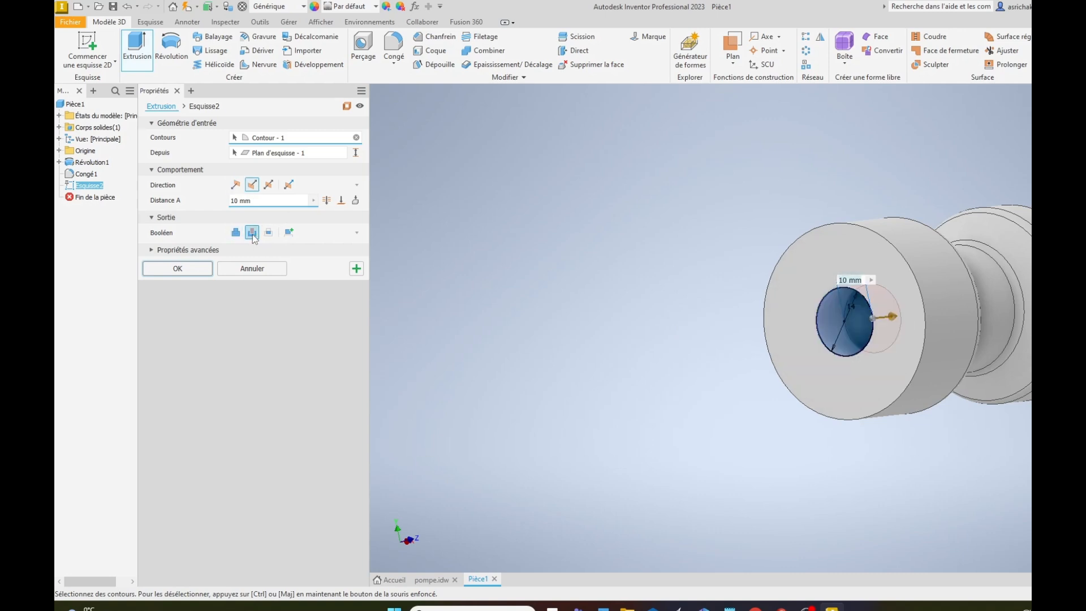
click(327, 202)
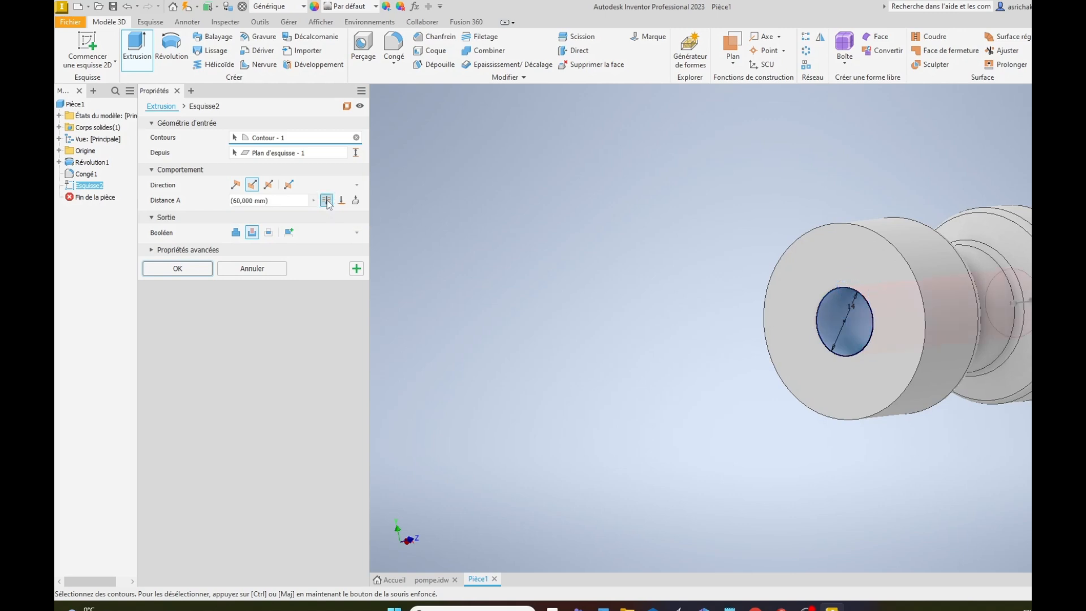
click(177, 269)
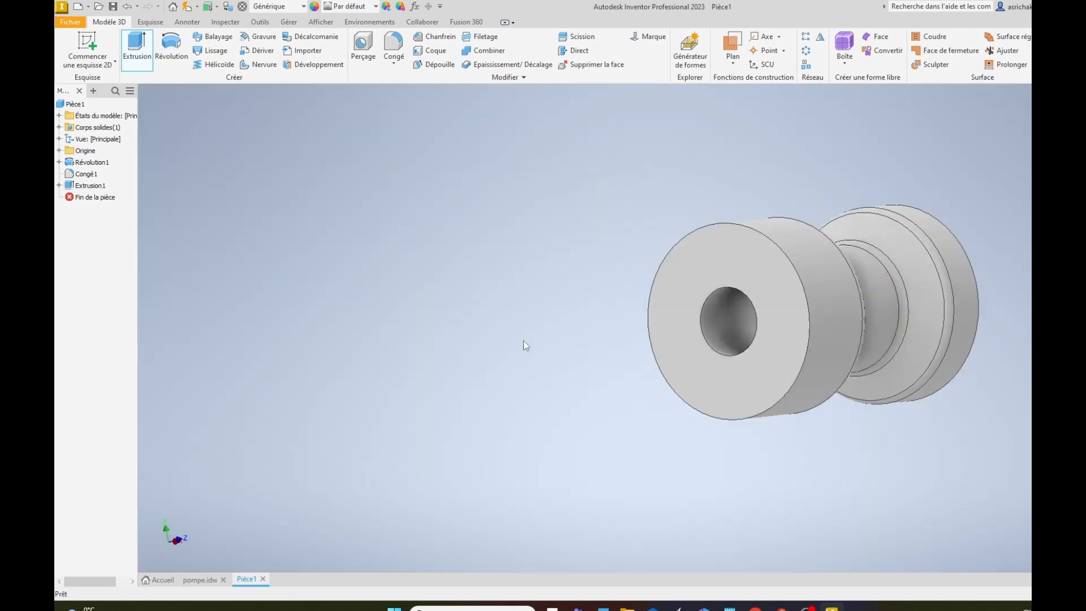
Step: Create a work axis through the centre of the 14 mm bore
scroll(572, 334, down, 3)
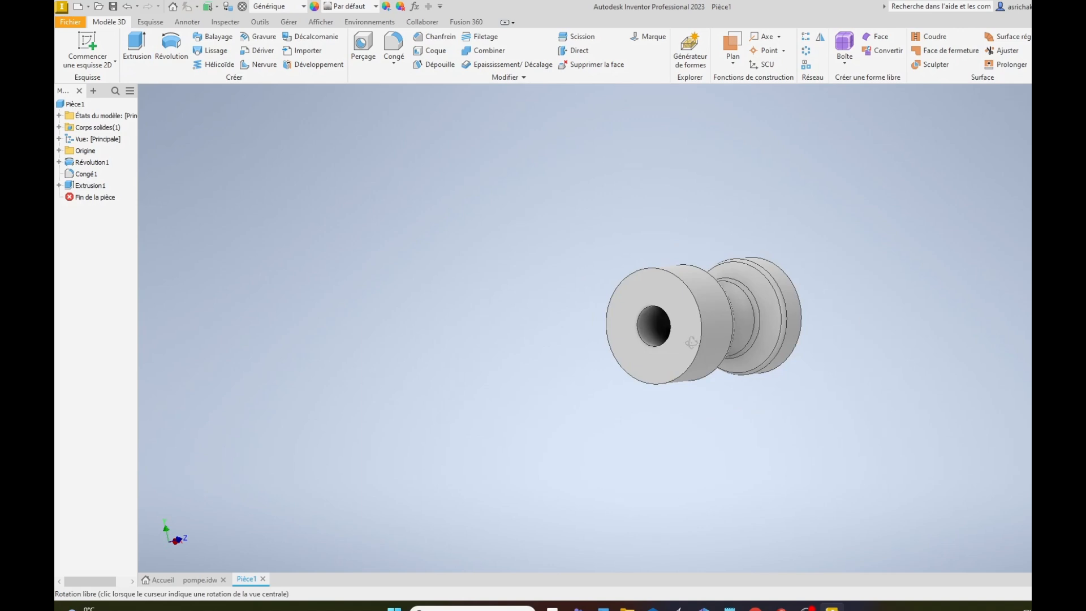
shift+middle_drag(894, 297, 635, 320)
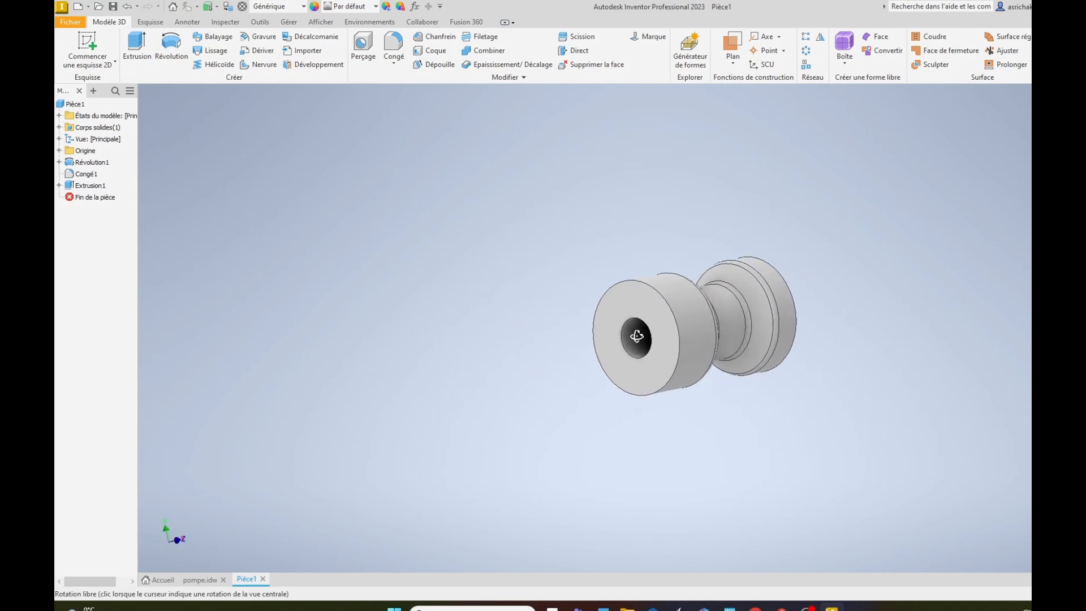
right_click(636, 321)
key(Escape)
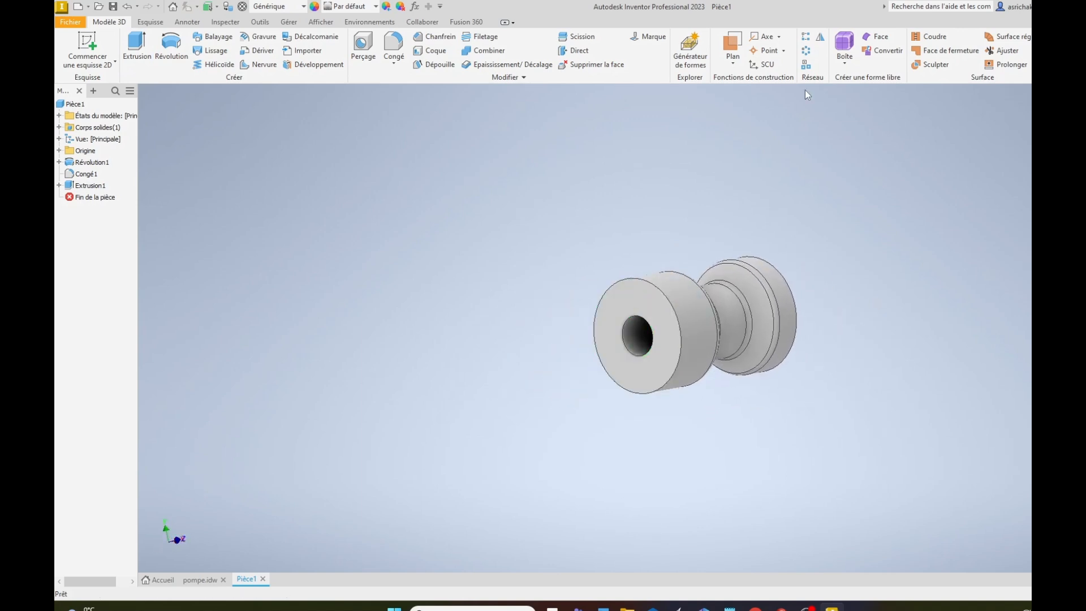
click(765, 36)
click(643, 335)
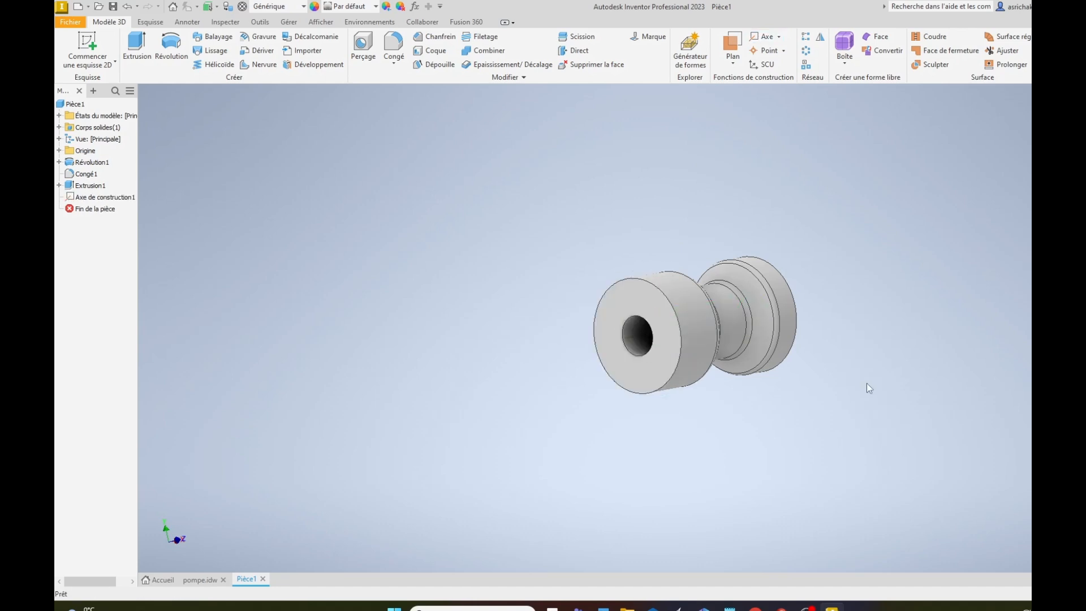
scroll(678, 345, up, 3)
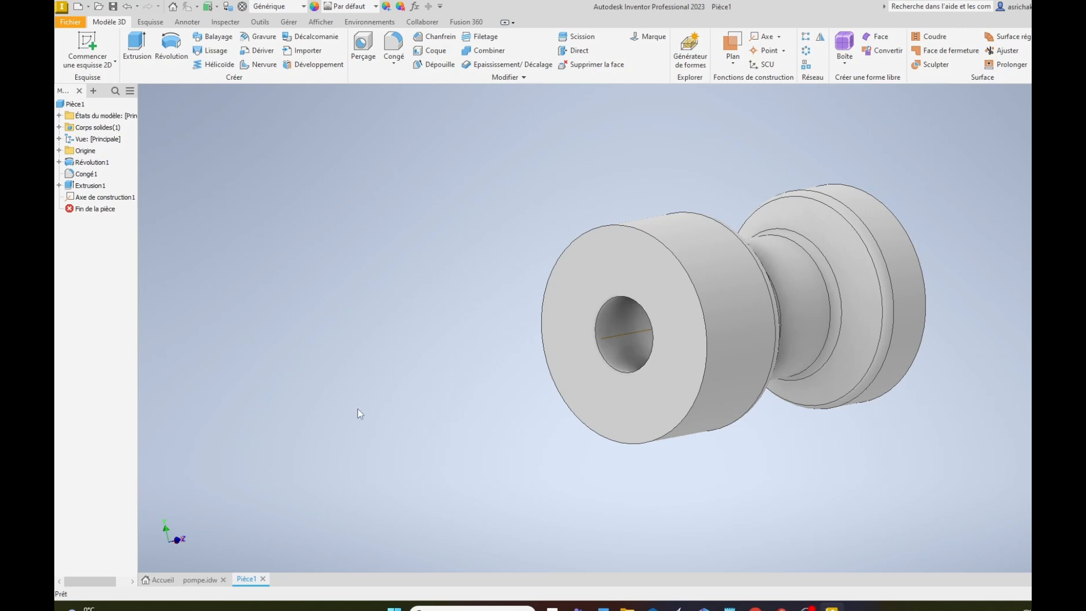
Step: Check the pompe.idw drawing, then sketch a circle about 60 mm in diameter on the bored end face, centred on the vertical axis above the origin
click(200, 578)
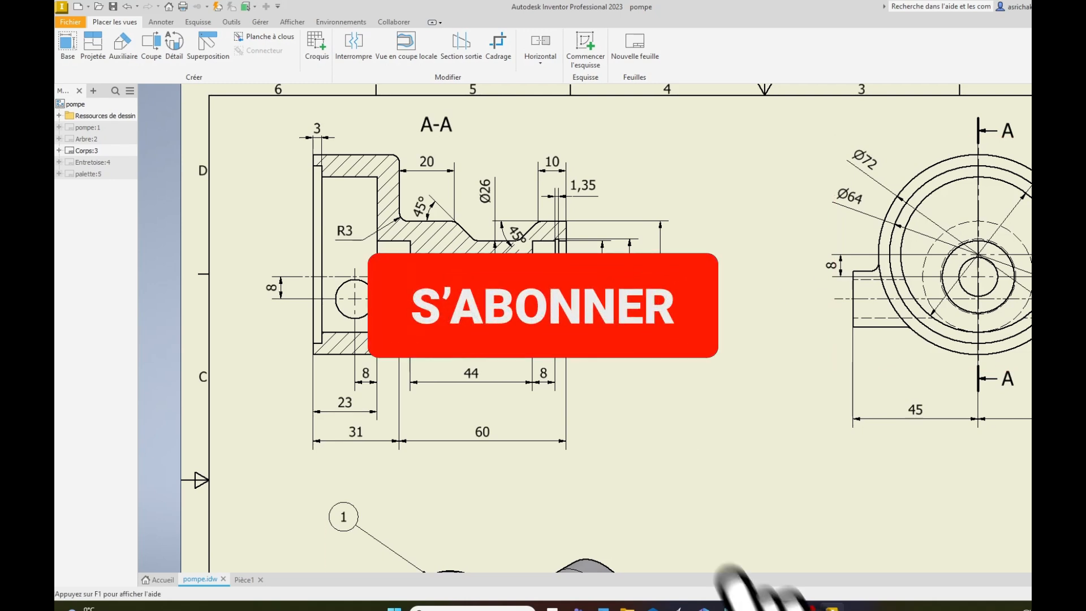
click(244, 580)
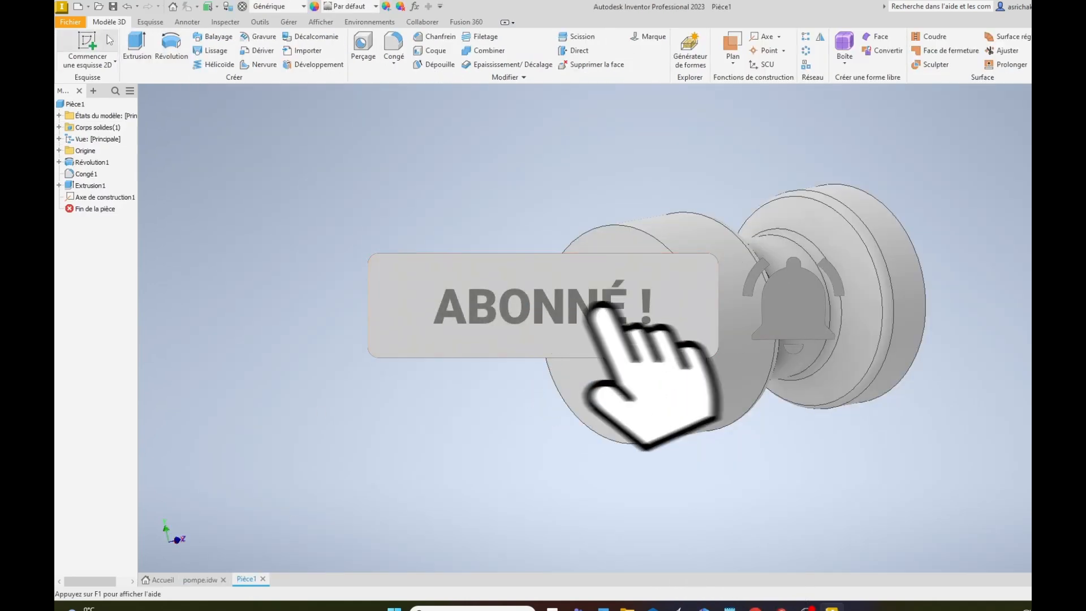
click(611, 264)
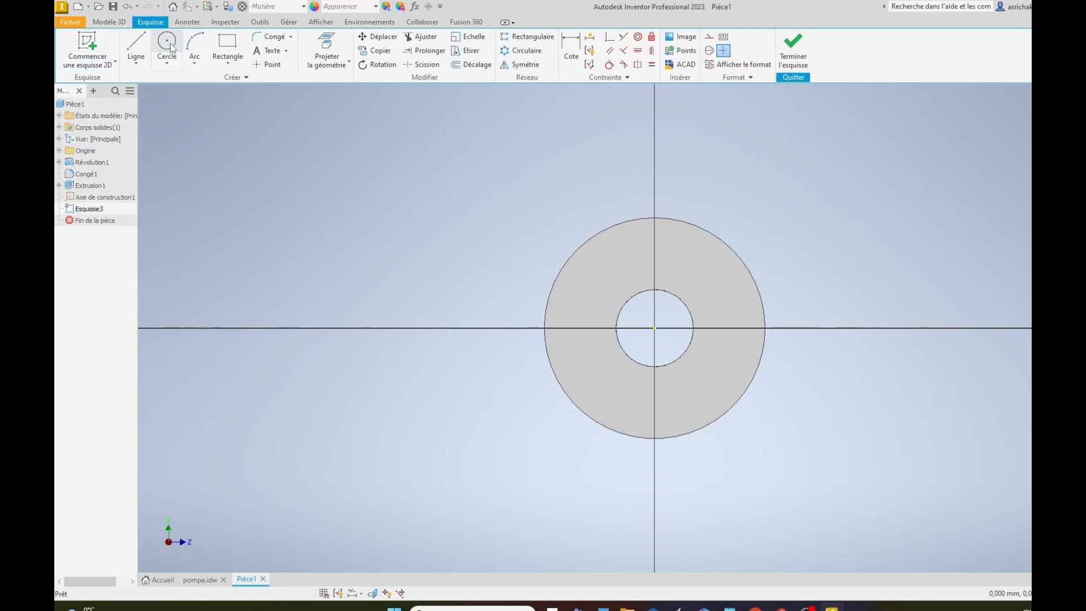
click(168, 45)
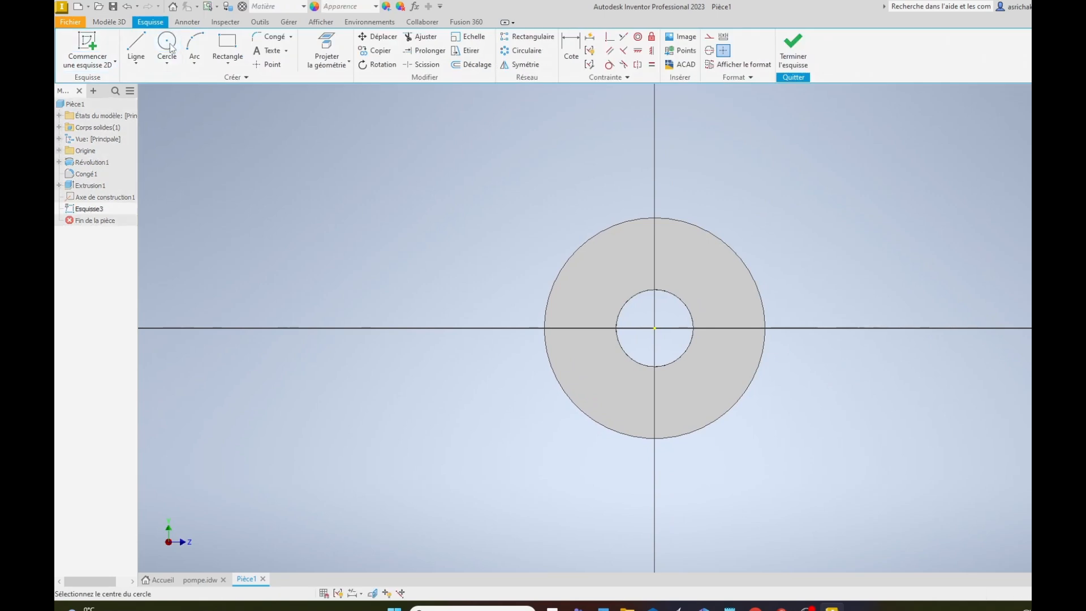
click(655, 305)
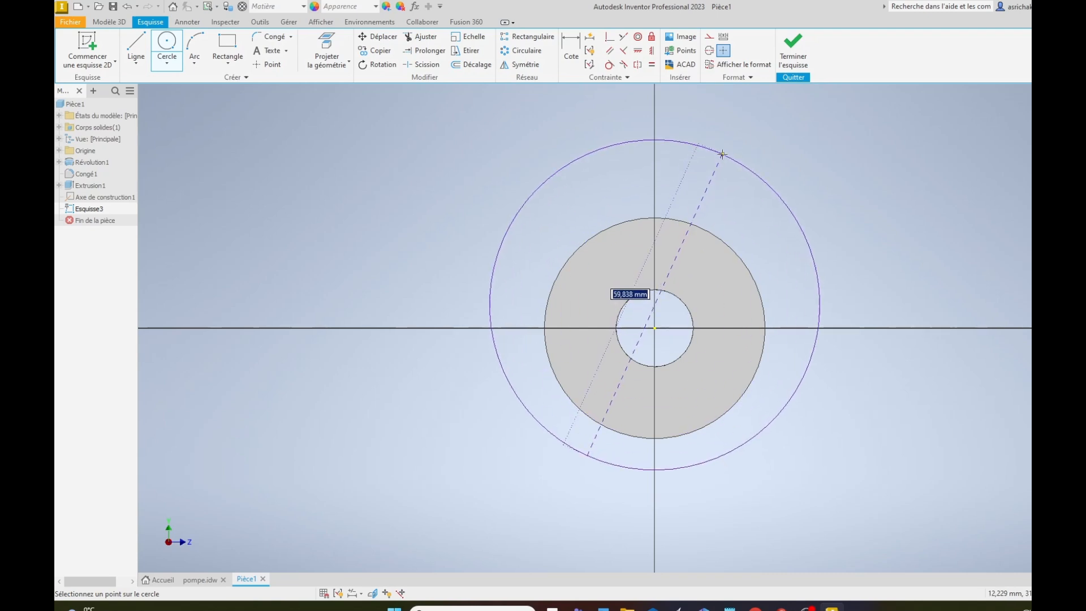
click(723, 154)
Step: Dimension the new circle's diameter to 72 mm
key(d)
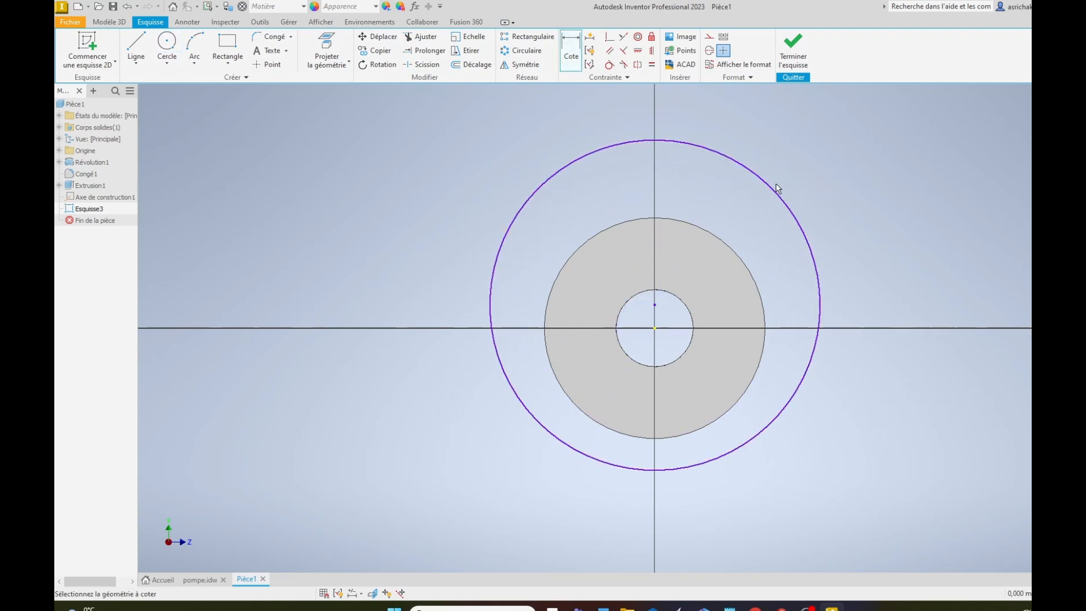
click(776, 192)
click(801, 158)
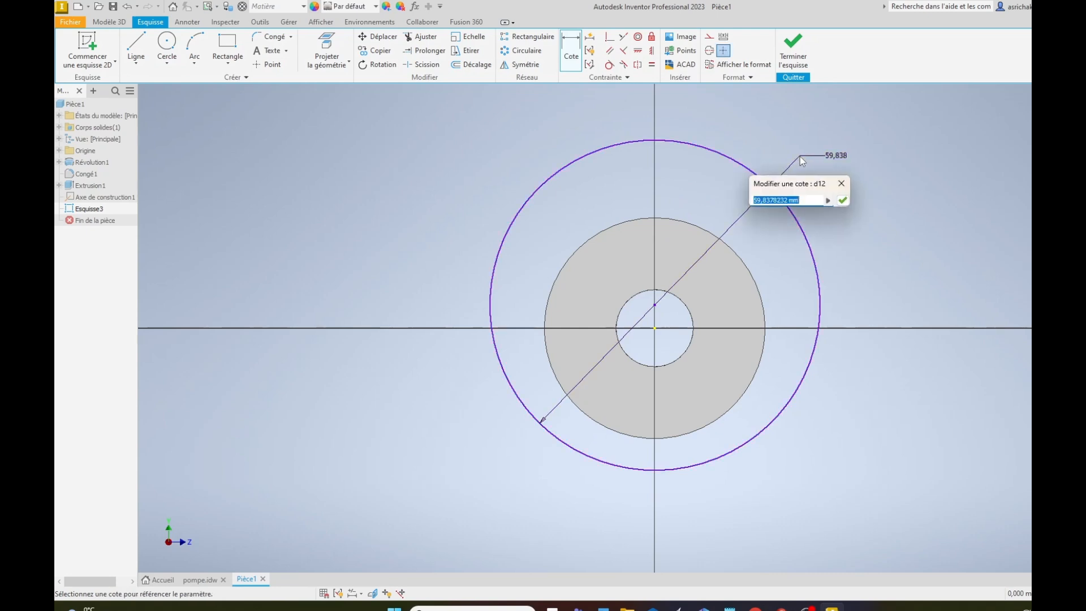
text(72)
key(Return)
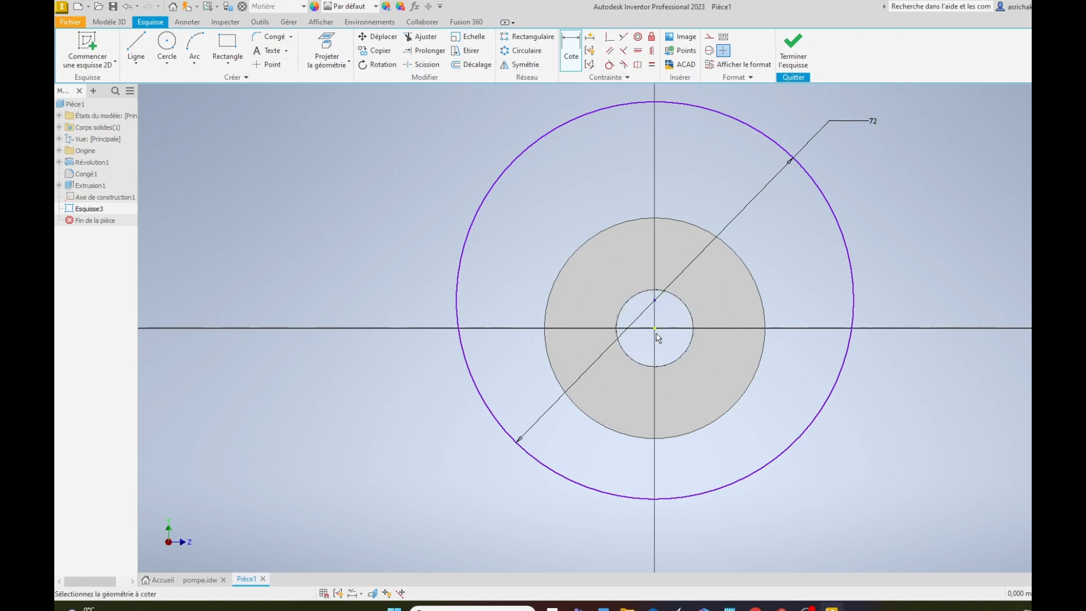
Step: Set the vertical distance between the circle's centre and the origin to 8 mm and finish the sketch
scroll(656, 334, down, 5)
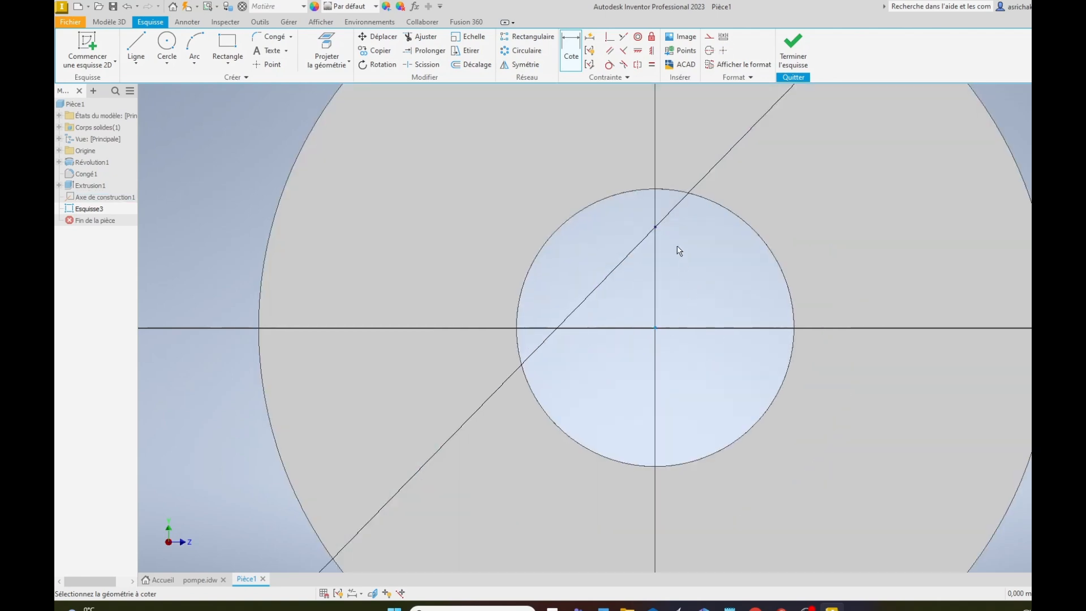
click(656, 229)
scroll(753, 260, up, 4)
click(886, 259)
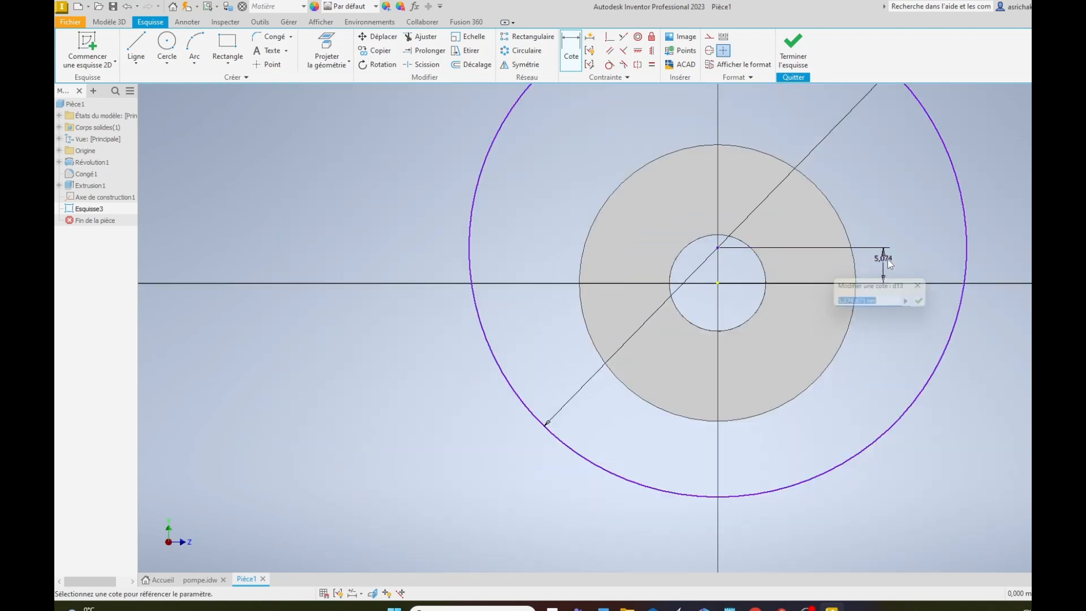
text(8)
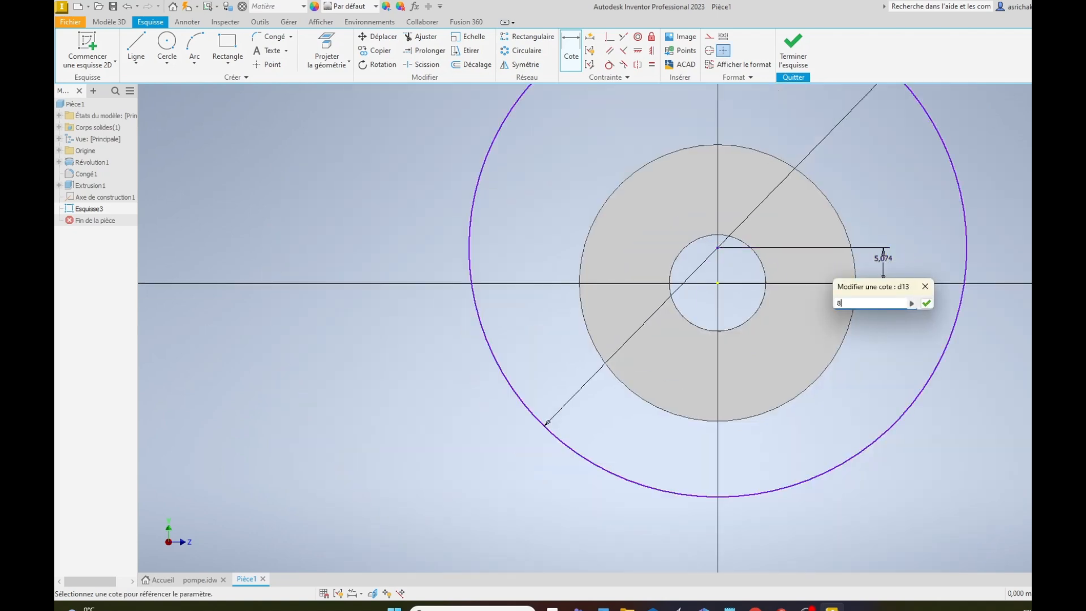
key(Return)
click(794, 48)
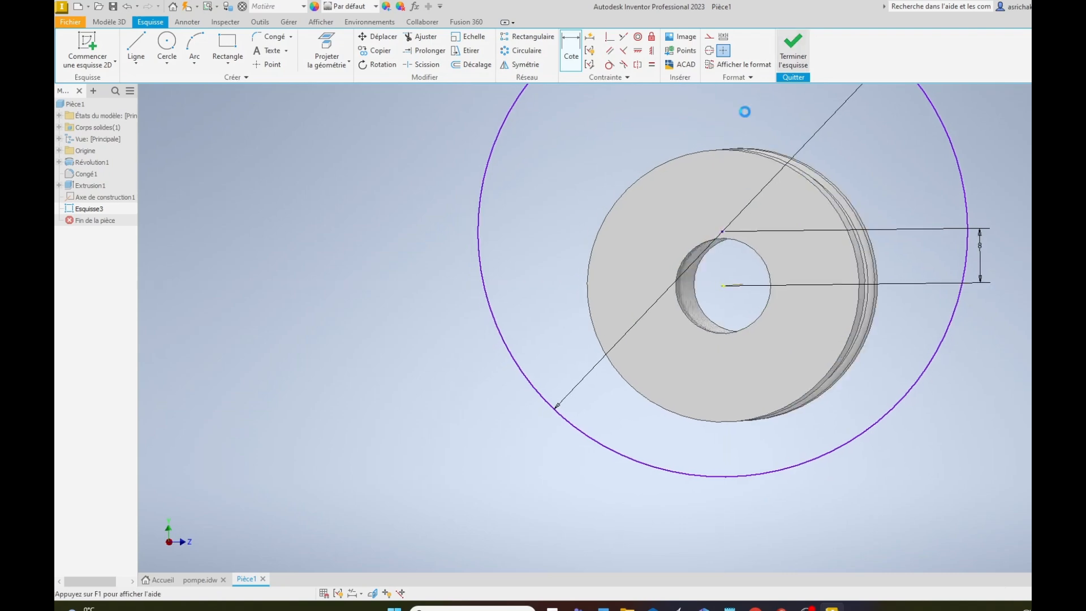
Step: Extrude the 72 mm circle 31 mm outward from the end face, joining it to the body
click(137, 48)
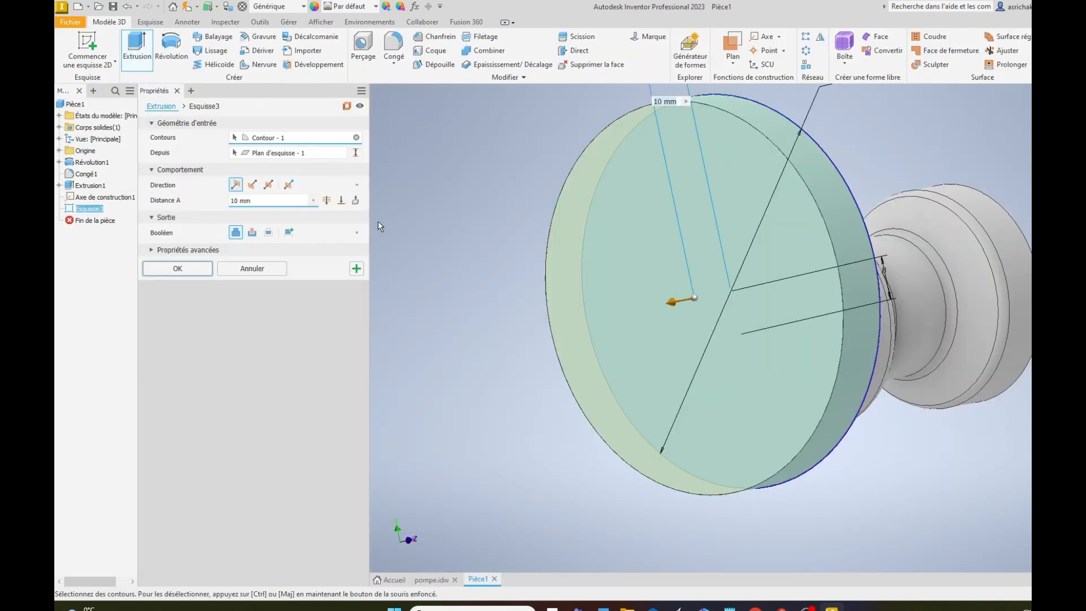
drag(281, 203, 182, 202)
text(31)
key(Return)
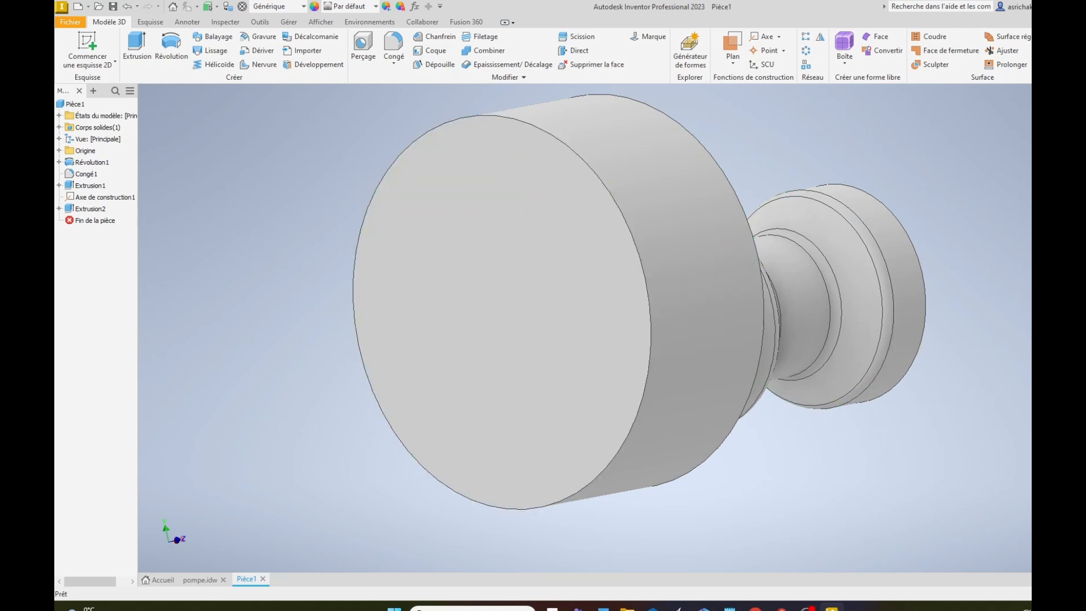
scroll(635, 356, down, 3)
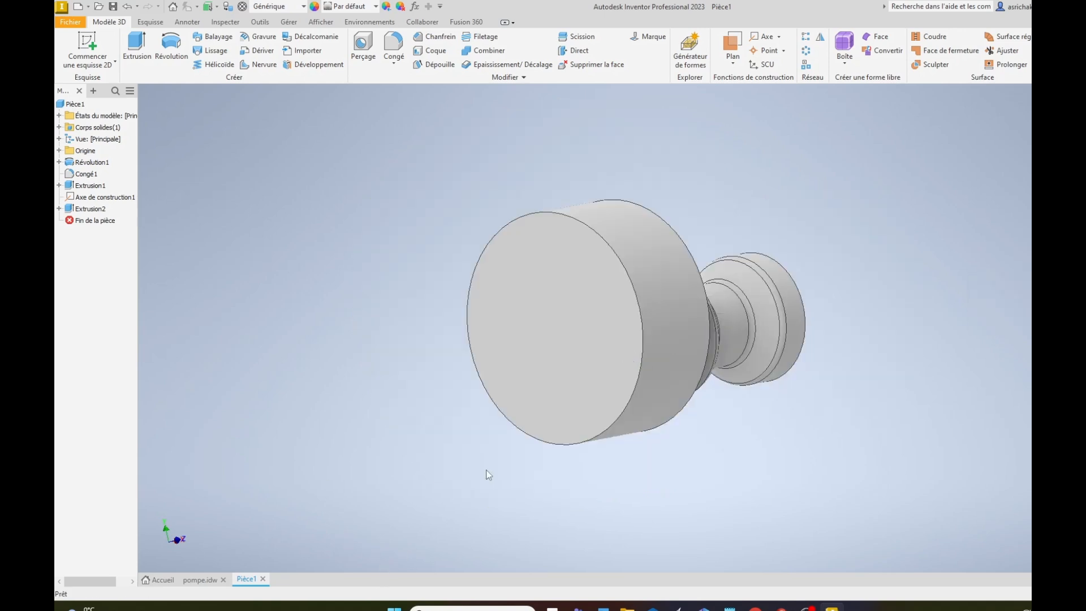
Step: Examine the counterbore and groove dimensions in section A-A of the pompe.idw drawing
click(198, 580)
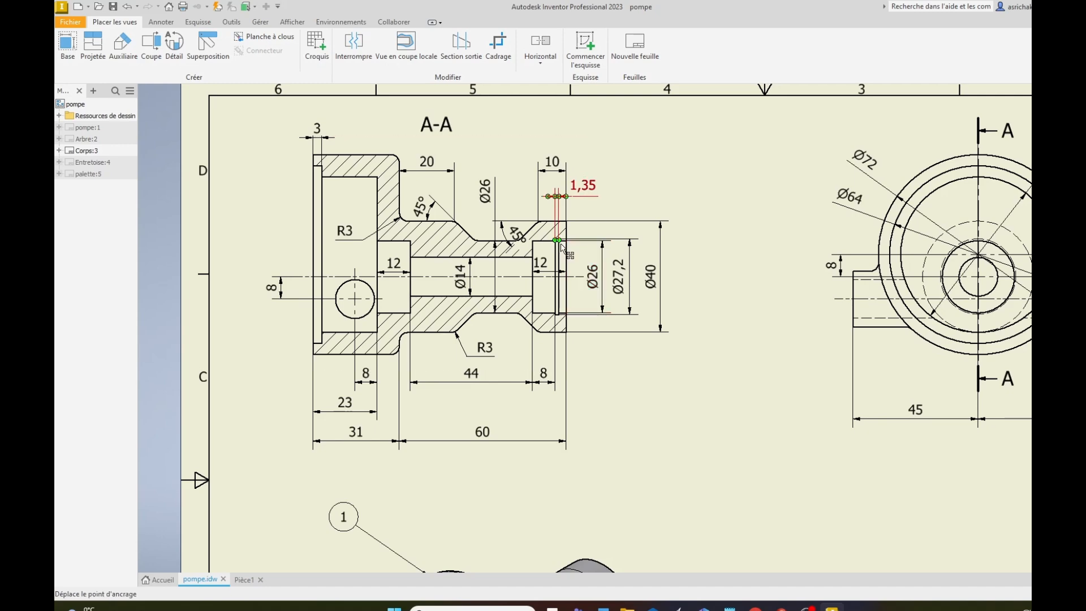
scroll(566, 242, up, 3)
scroll(573, 278, down, 4)
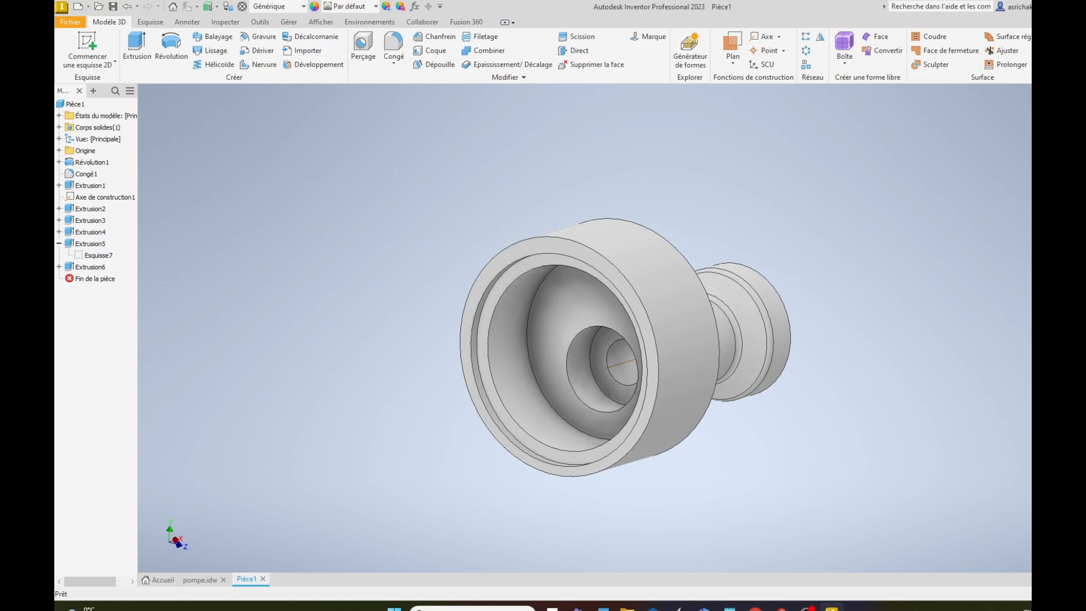
Step: Inspect the hollowed pump body and check the side port dimensions in the pompe.idw drawing
shift+middle_drag(706, 368, 812, 372)
right_click(812, 372)
click(843, 374)
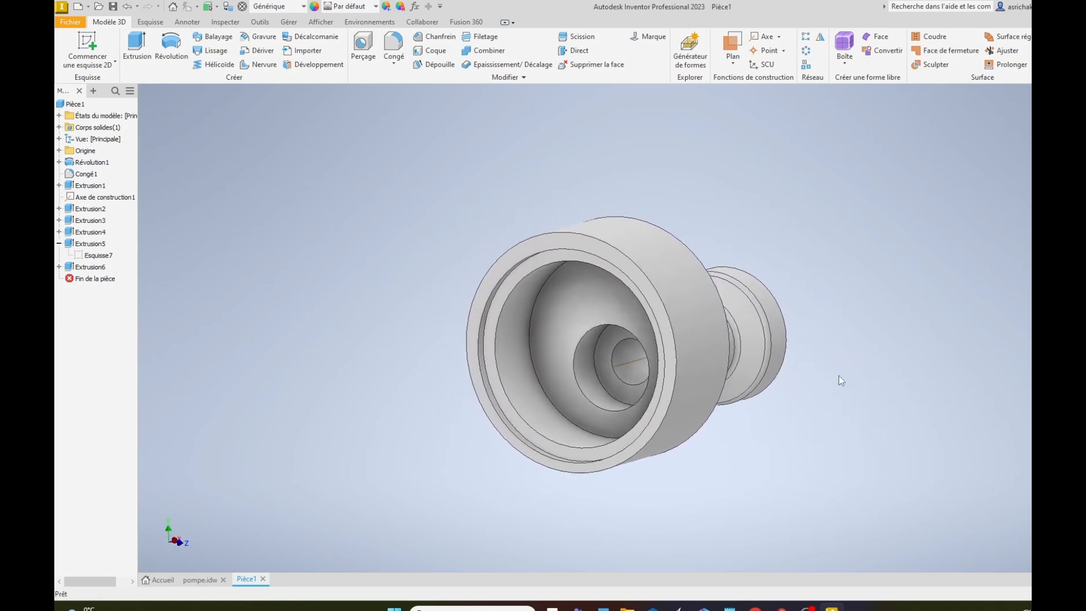
click(202, 579)
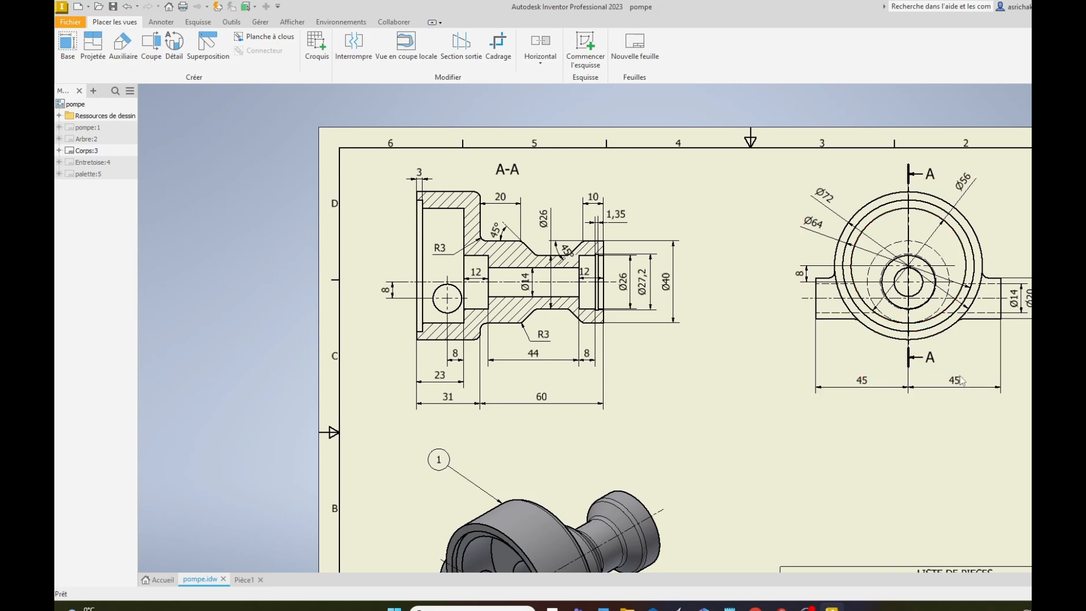
drag(909, 323, 914, 326)
click(246, 580)
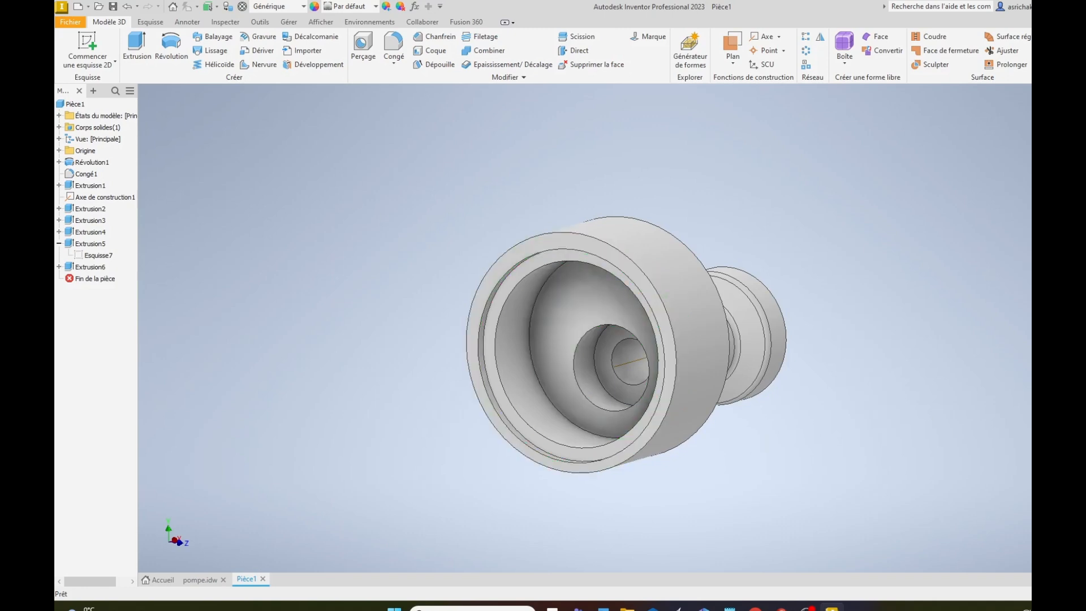
Step: Make the XY origin plane visible across the pump body
click(1075, 122)
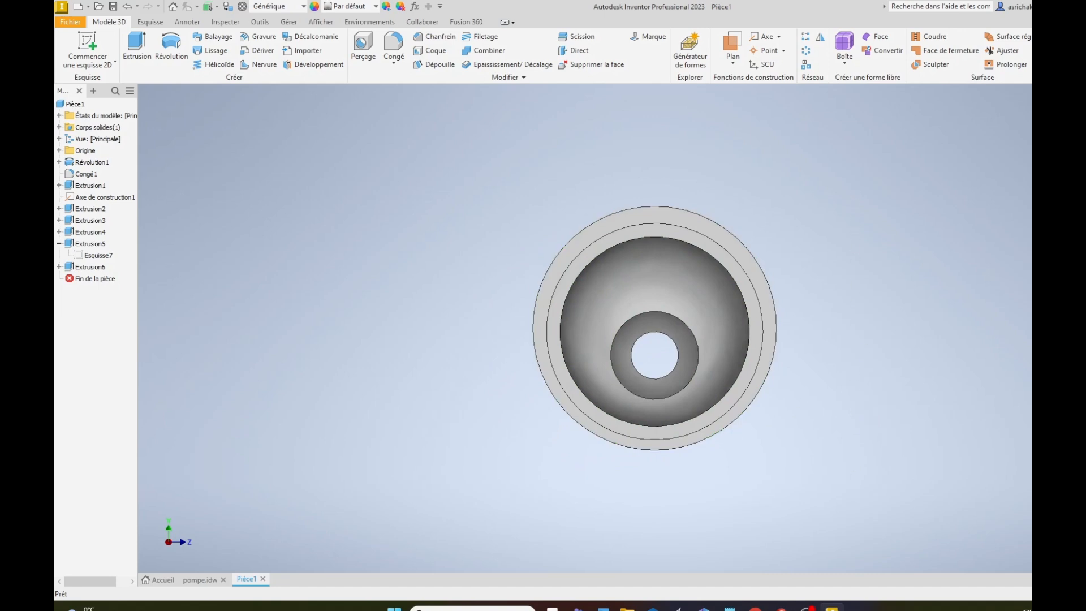
click(1075, 249)
drag(807, 346, 742, 380)
right_click(742, 379)
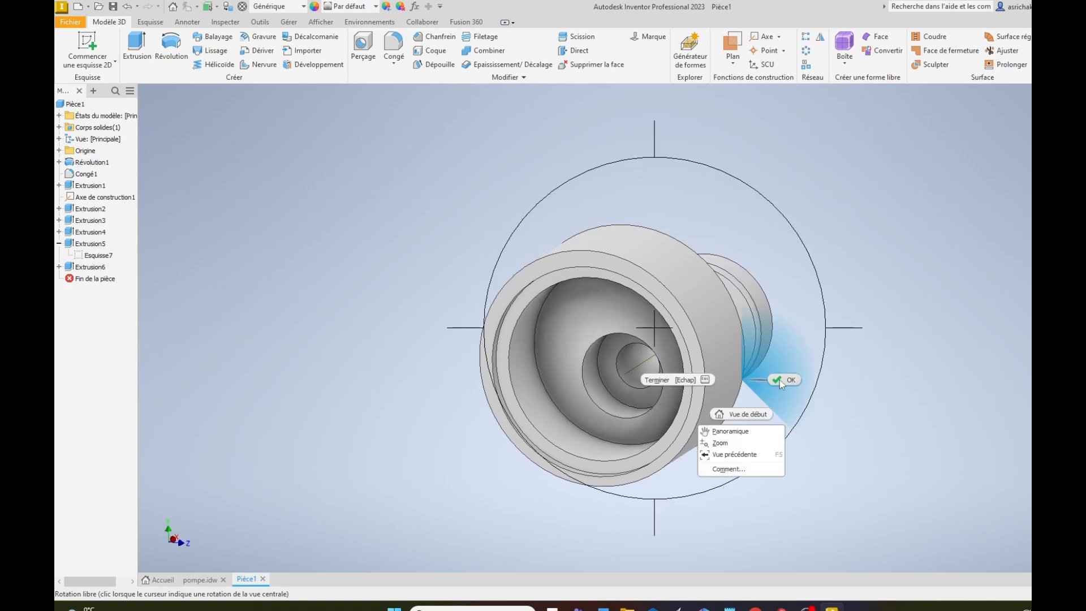
click(779, 379)
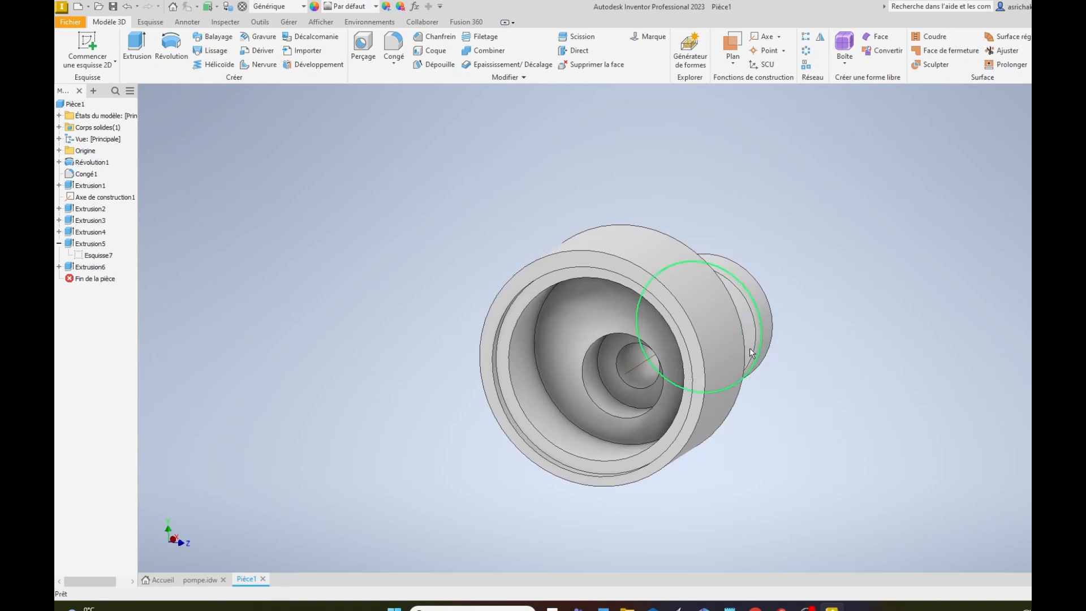
click(59, 151)
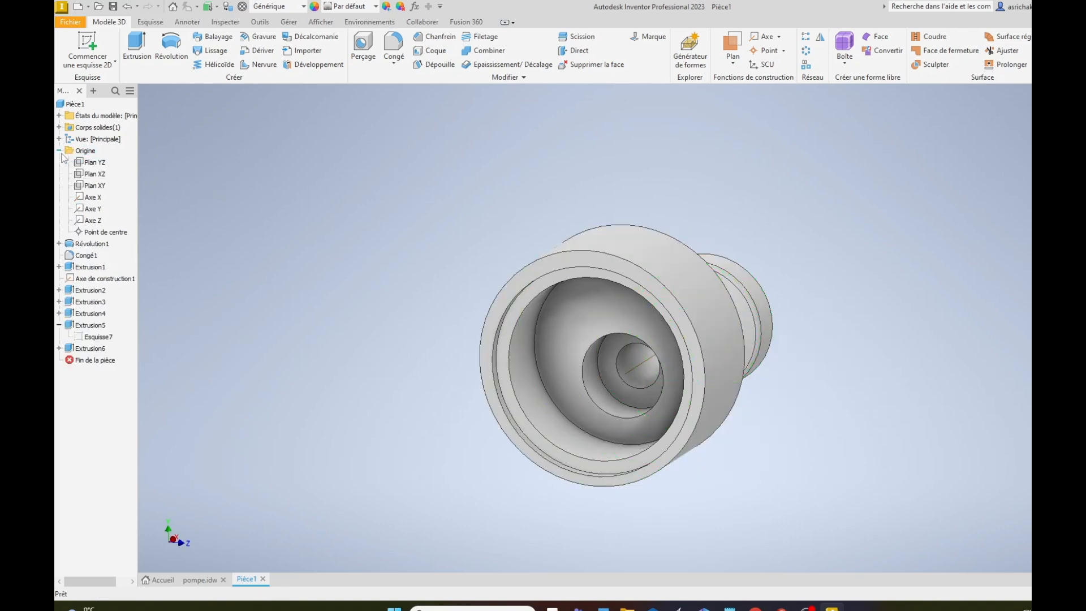
right_click(80, 190)
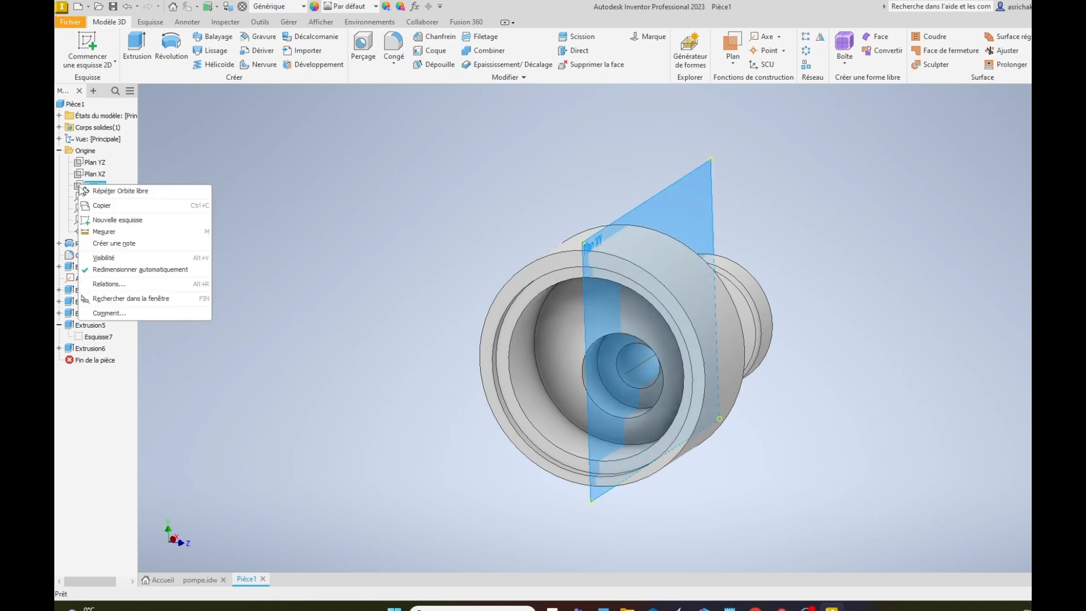
click(103, 258)
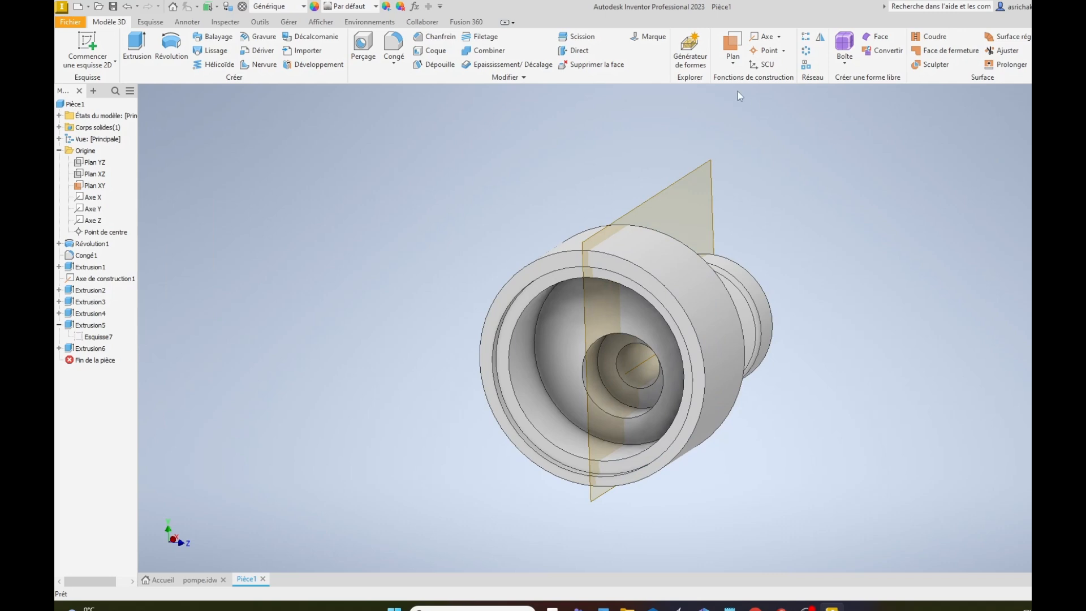
Step: Create a work plane offset 45 mm from the XY origin plane, on the positive side, and hide the XY plane
click(733, 65)
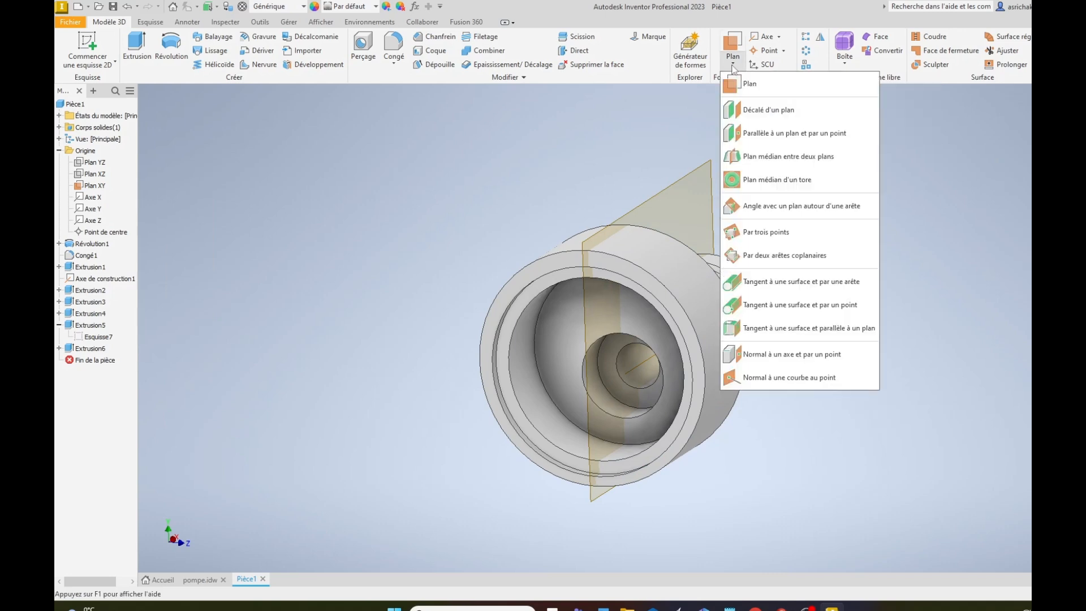
click(763, 116)
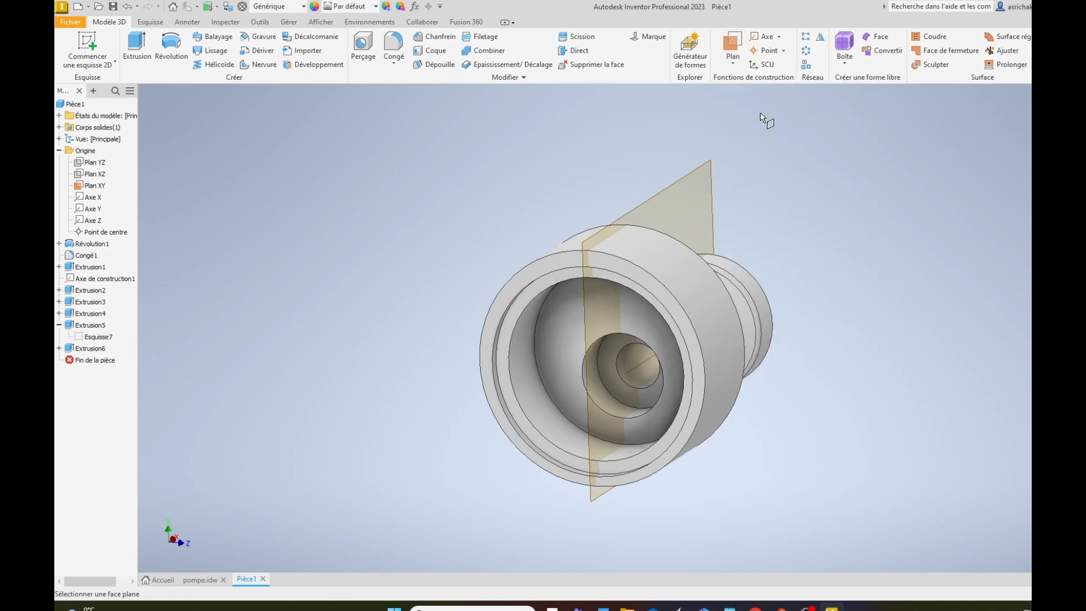
click(701, 177)
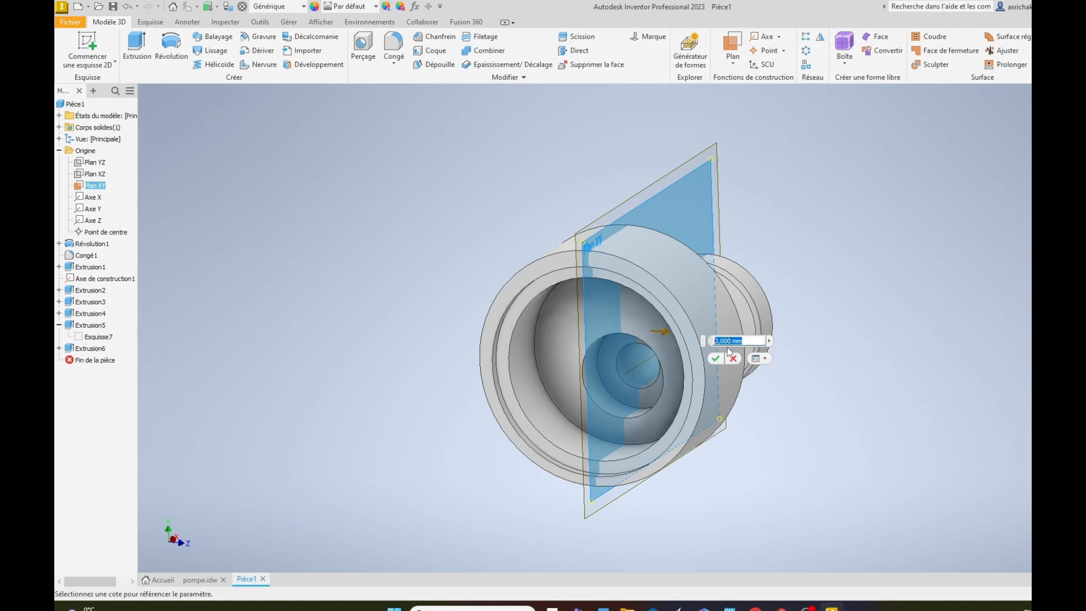
text(45)
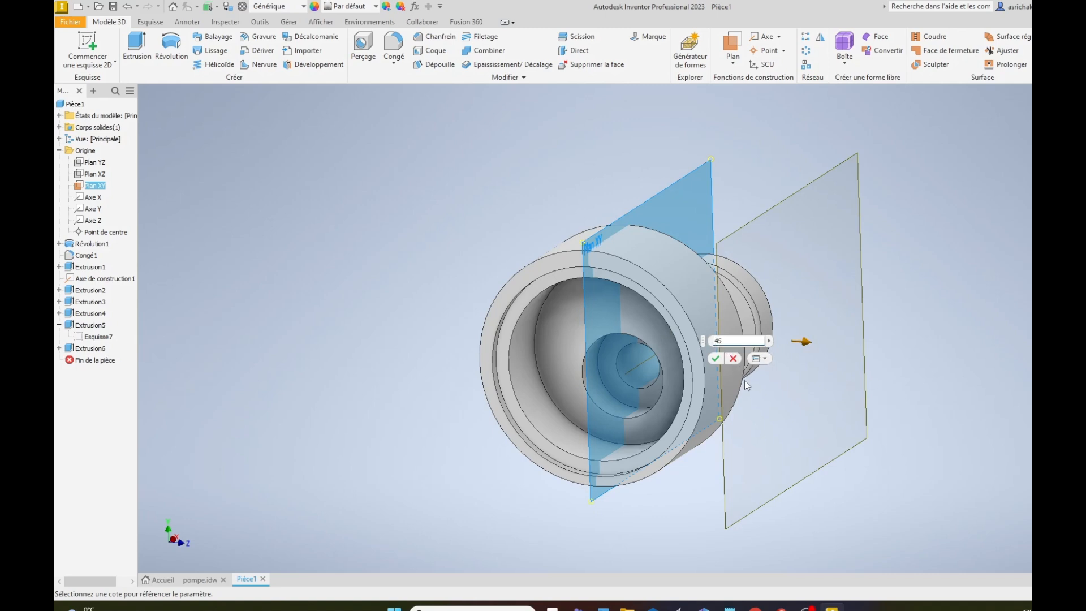
text(-)
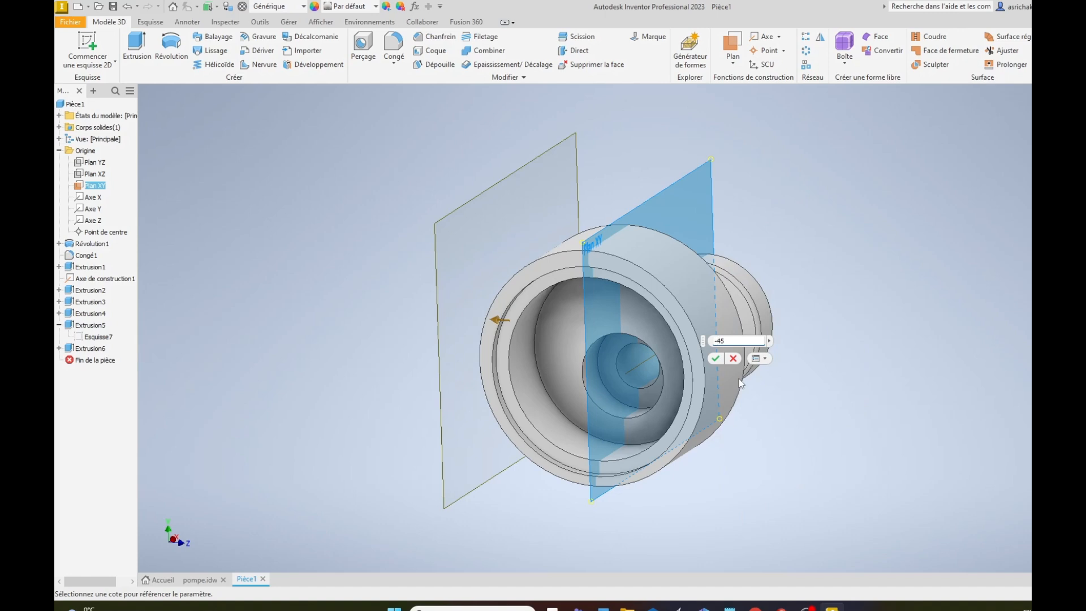
key(BackSpace)
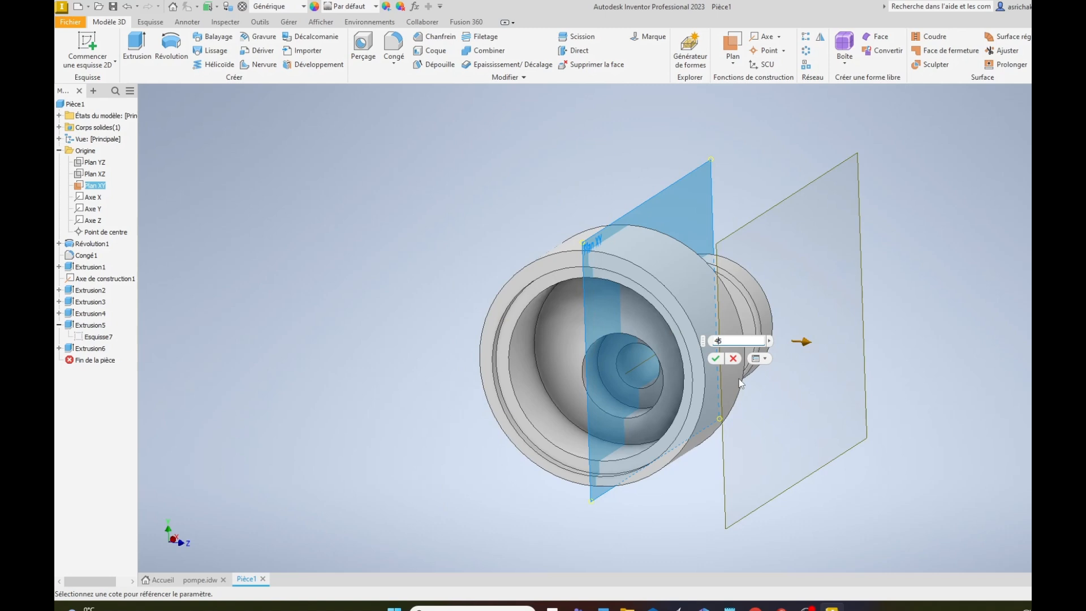
click(716, 358)
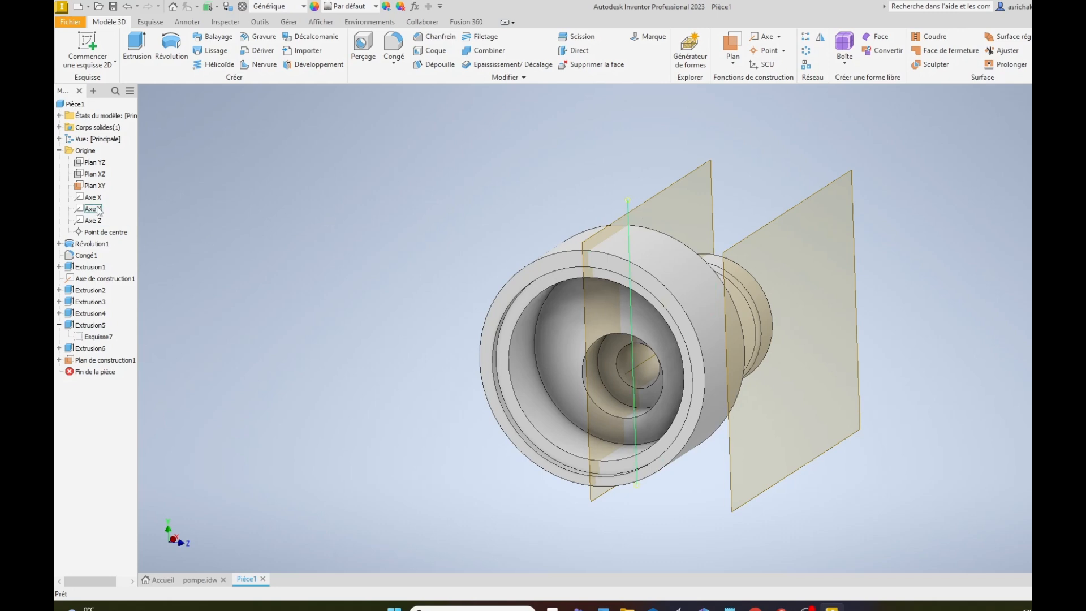
right_click(81, 191)
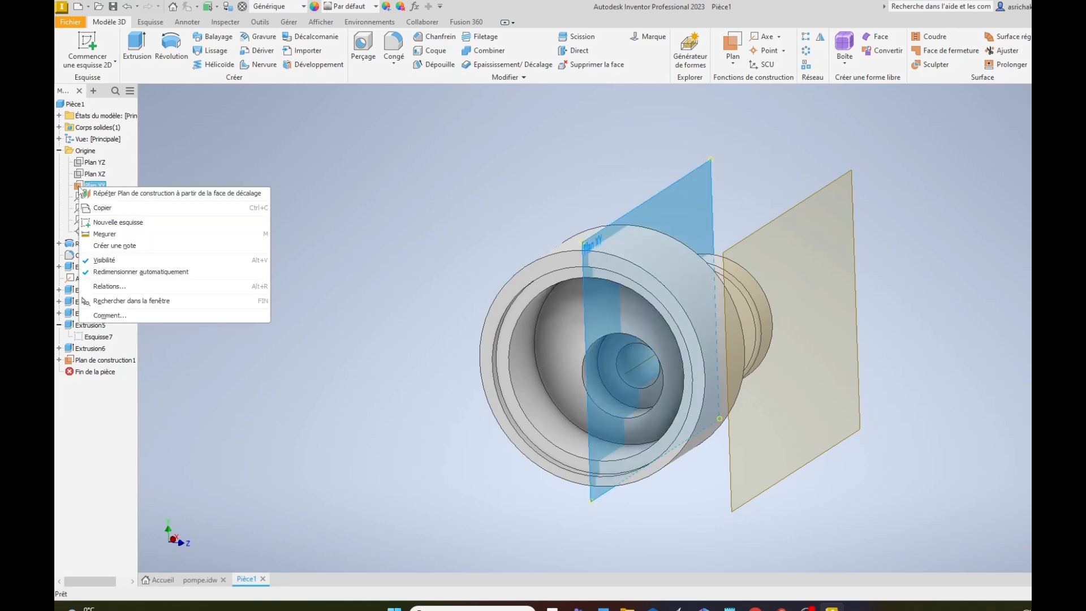
click(106, 261)
Step: Start a sketch on the offset work plane and project the four outline edges of the large housing cylinder onto it
scroll(430, 210, down, 3)
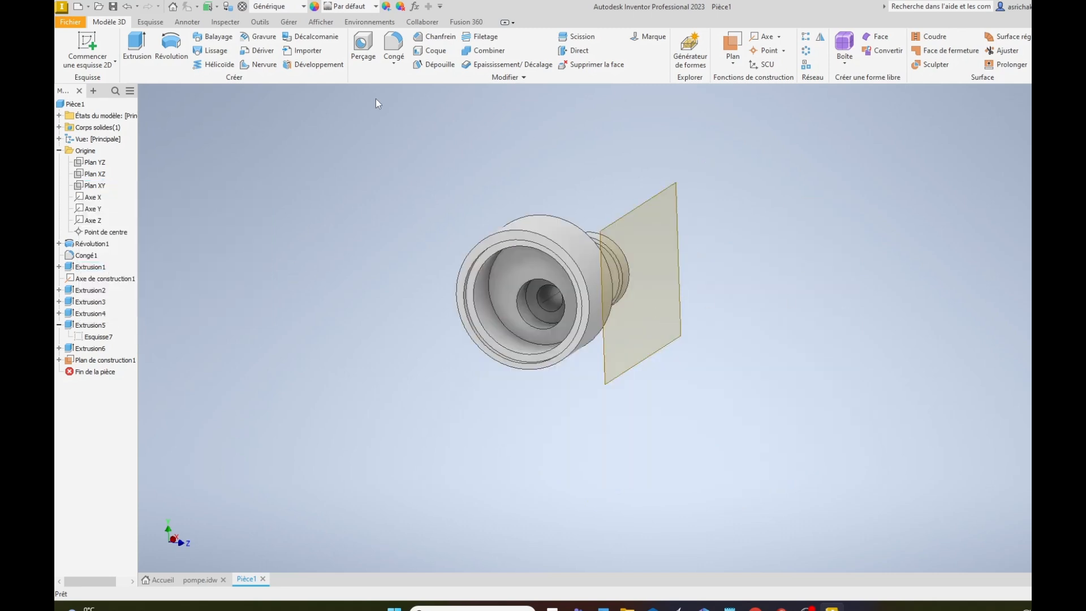
click(87, 45)
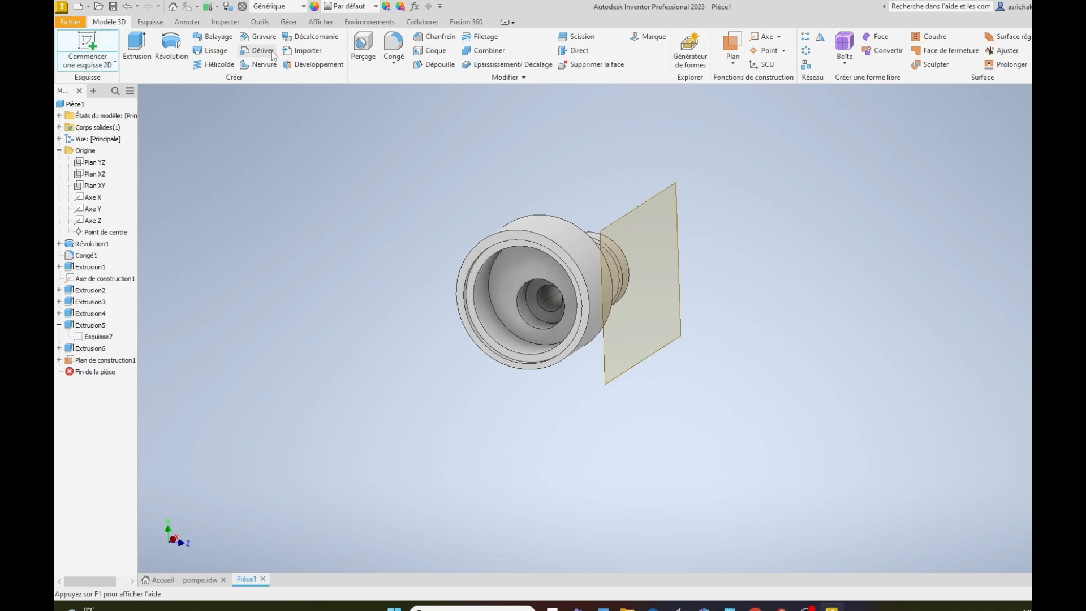
click(662, 196)
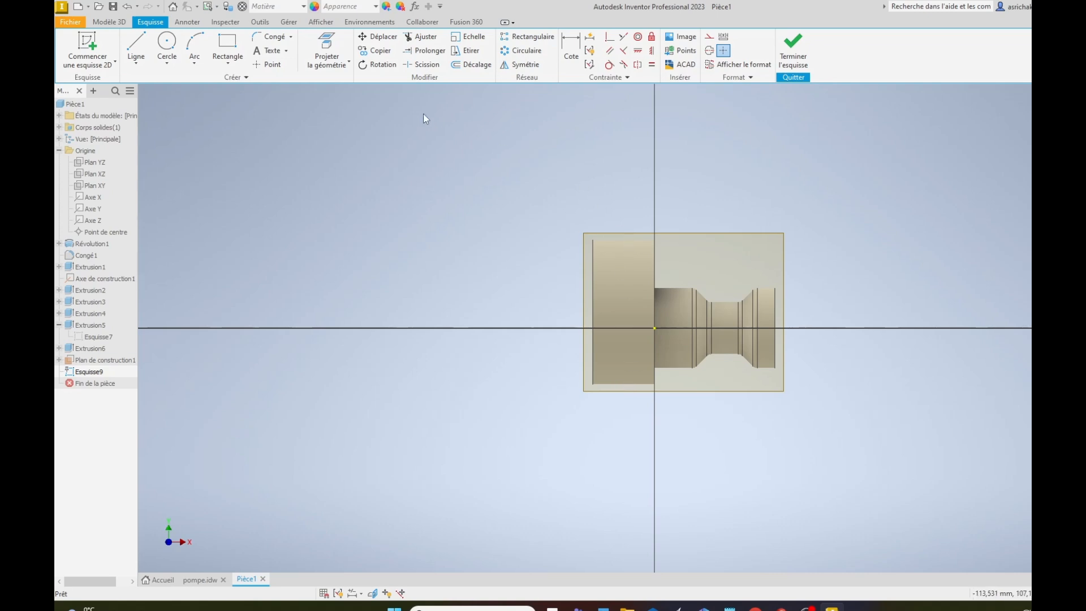
click(326, 46)
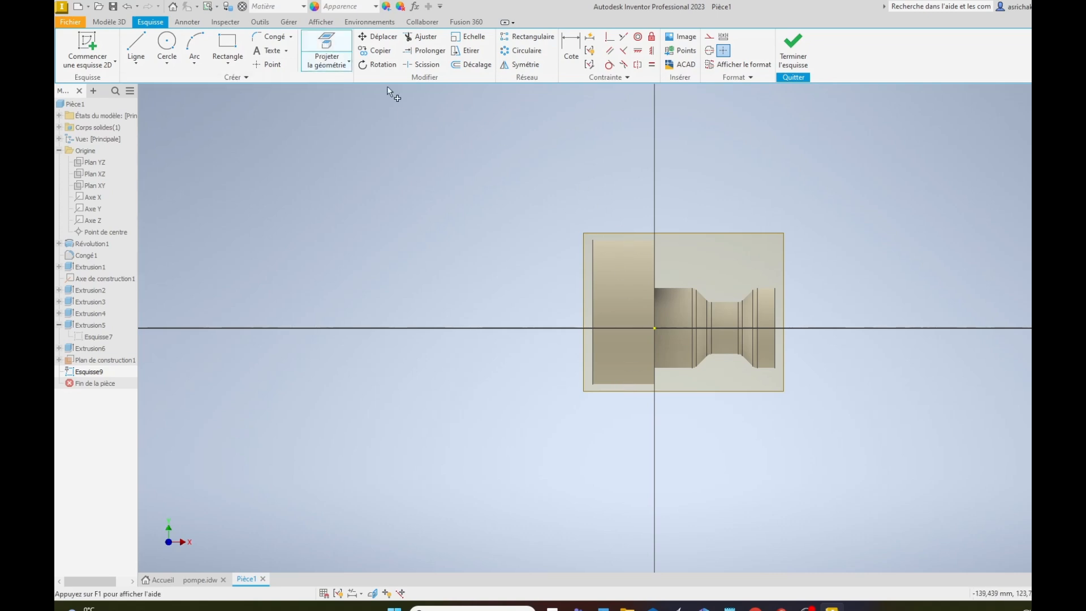
click(623, 241)
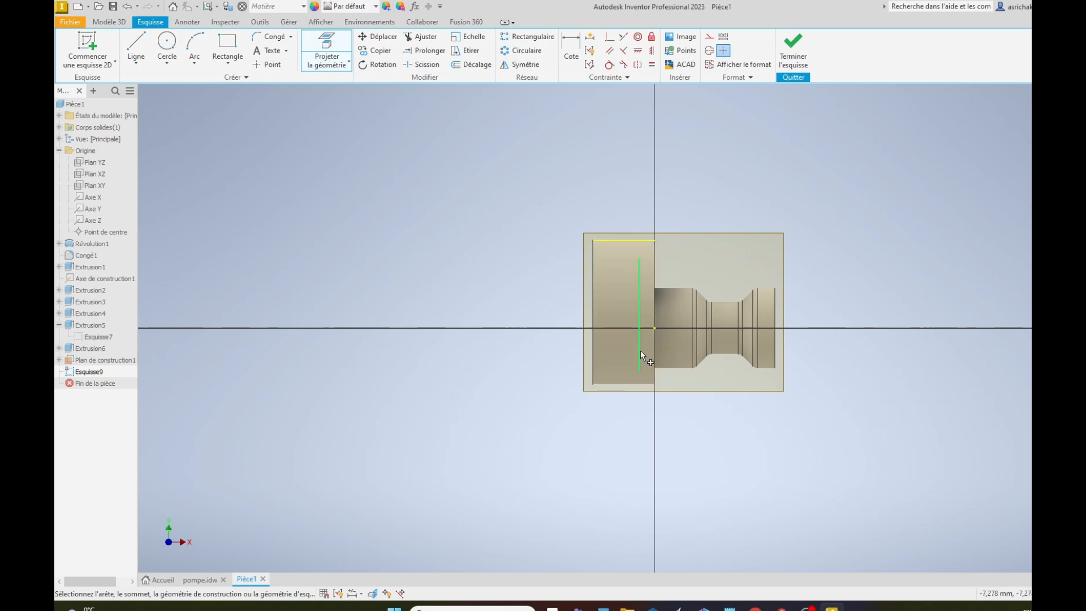
click(639, 385)
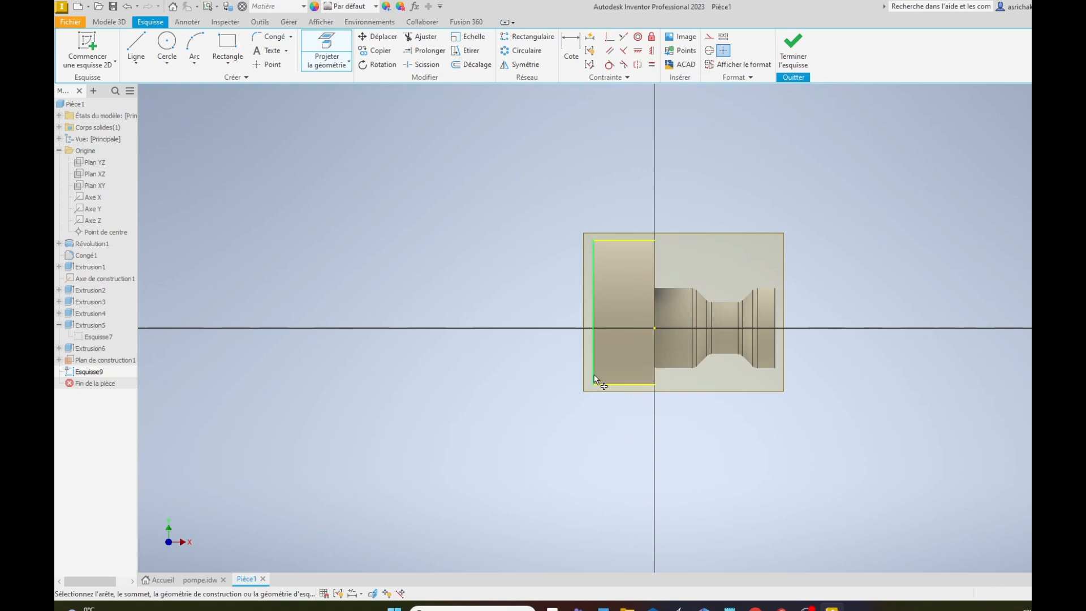
click(594, 294)
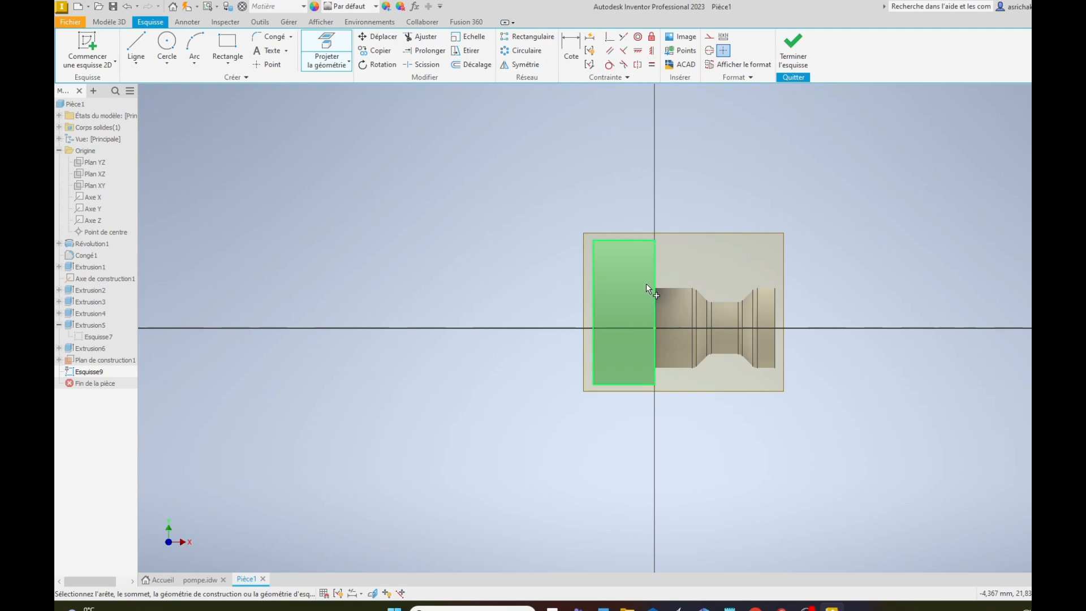
click(654, 272)
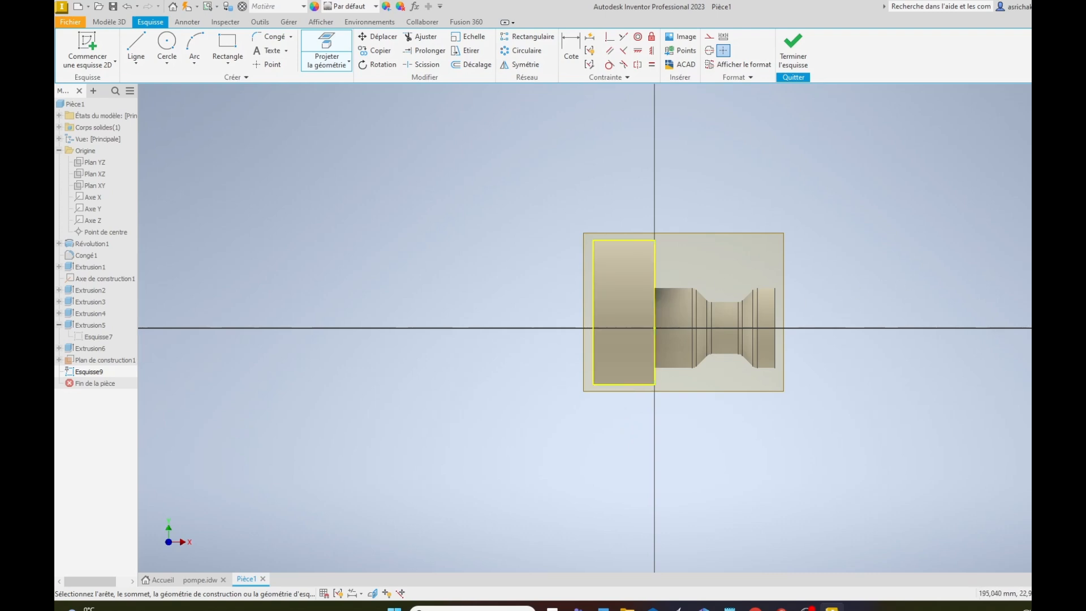
key(Escape)
Step: Draw a 20 mm diameter circle inside the projected housing outline, with its centre about 16 mm below the horizontal axis
key(F4)
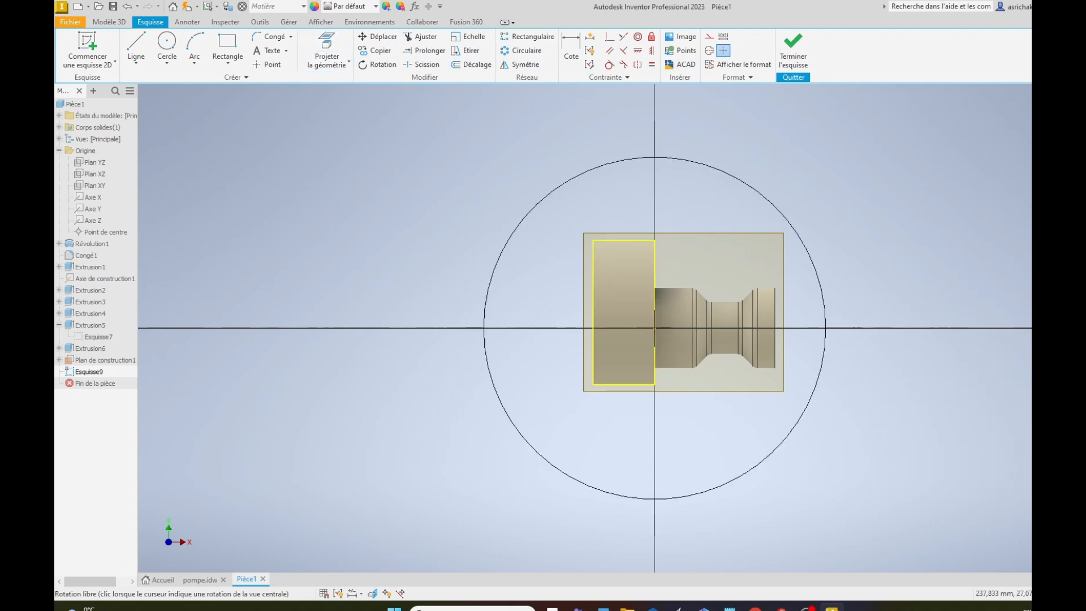
drag(635, 328, 752, 377)
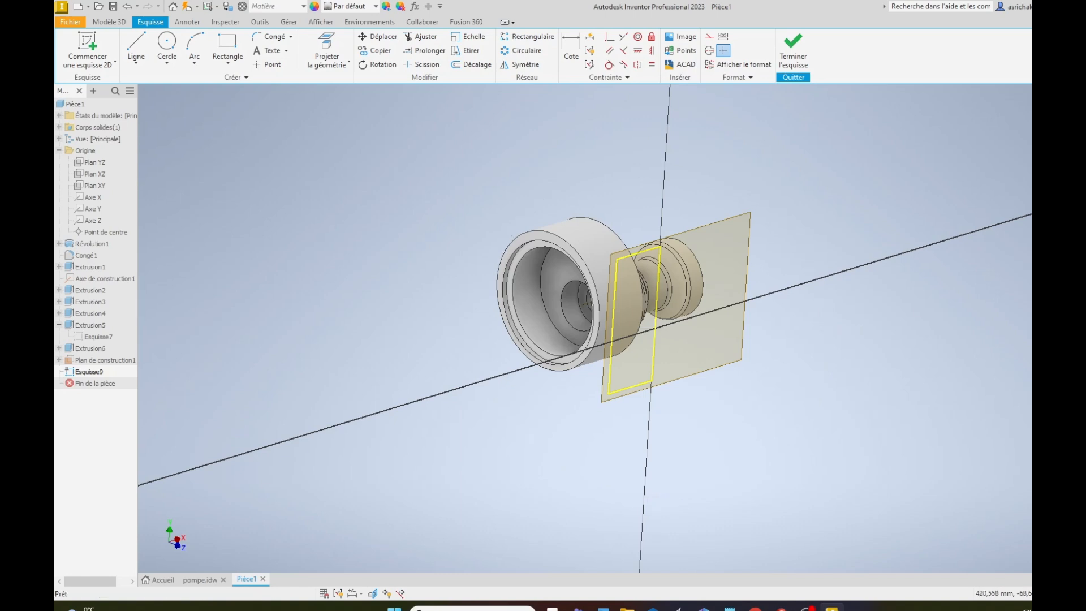
key(F4)
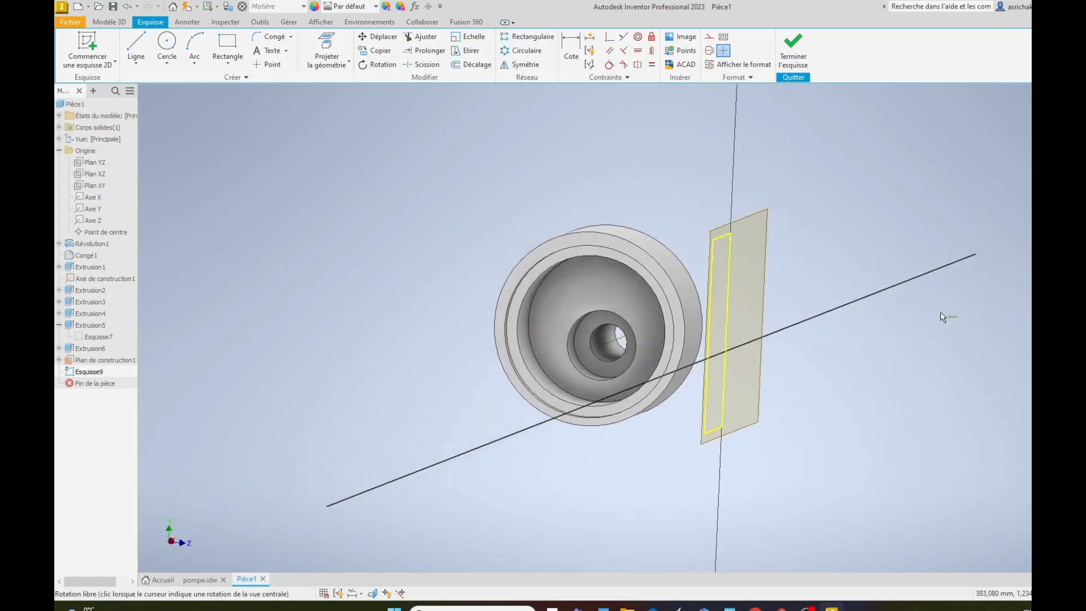
key(F4)
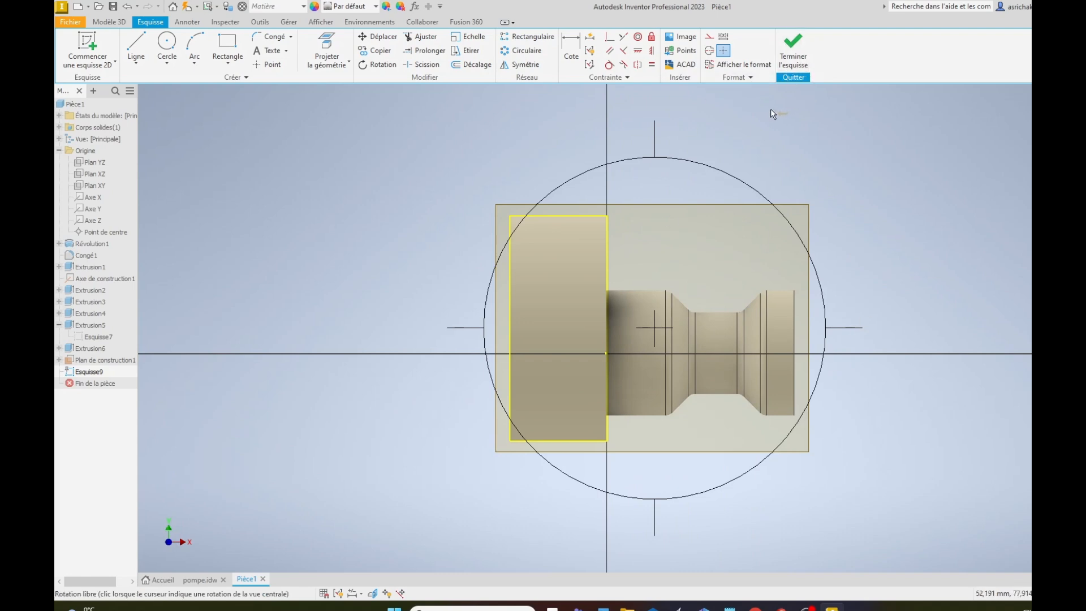
click(166, 45)
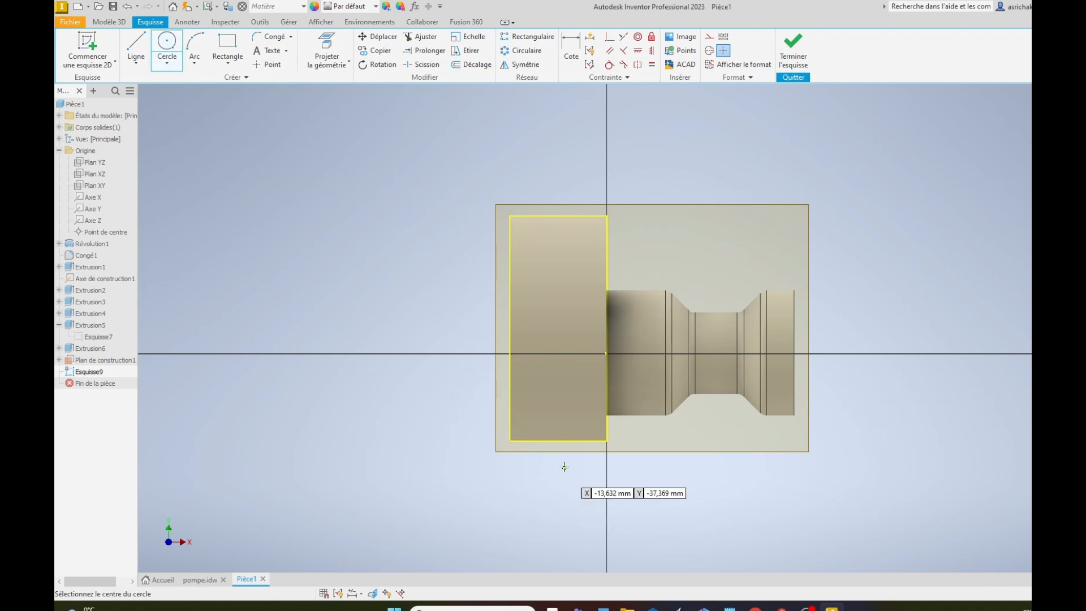
click(558, 402)
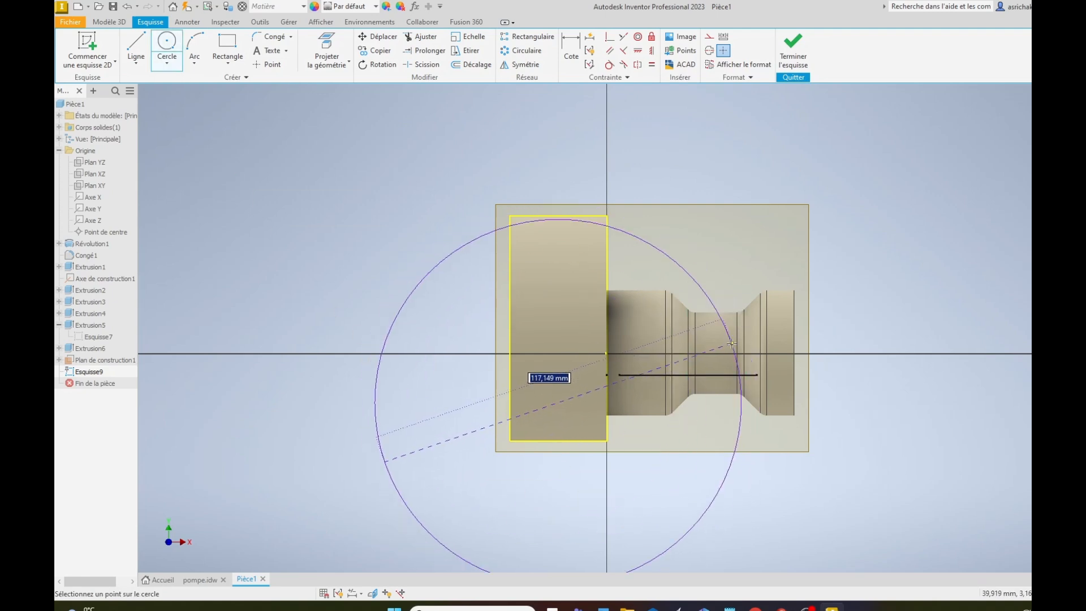
text(20)
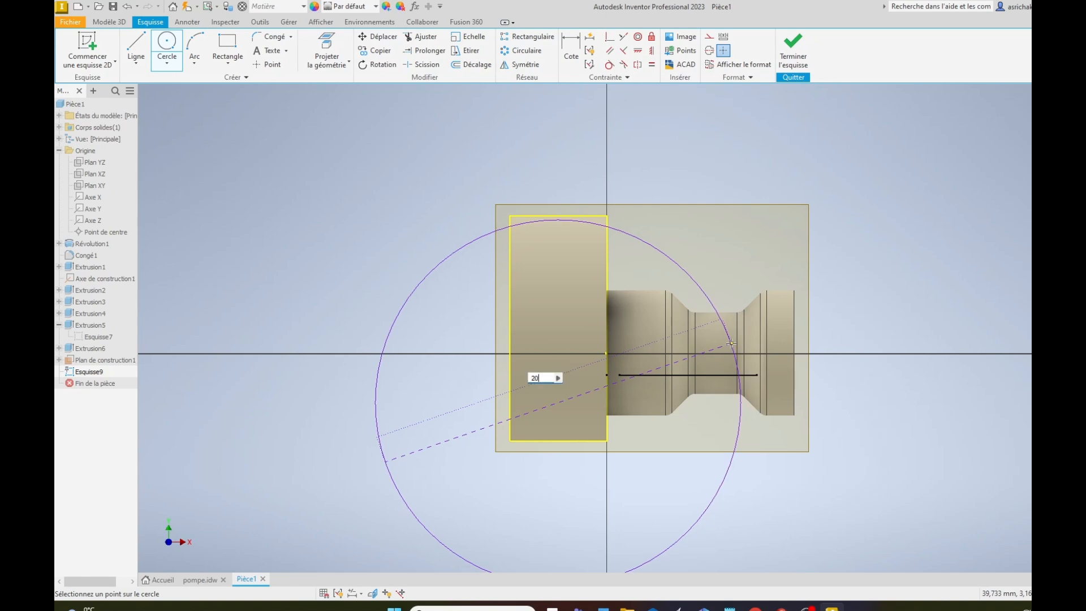
key(Return)
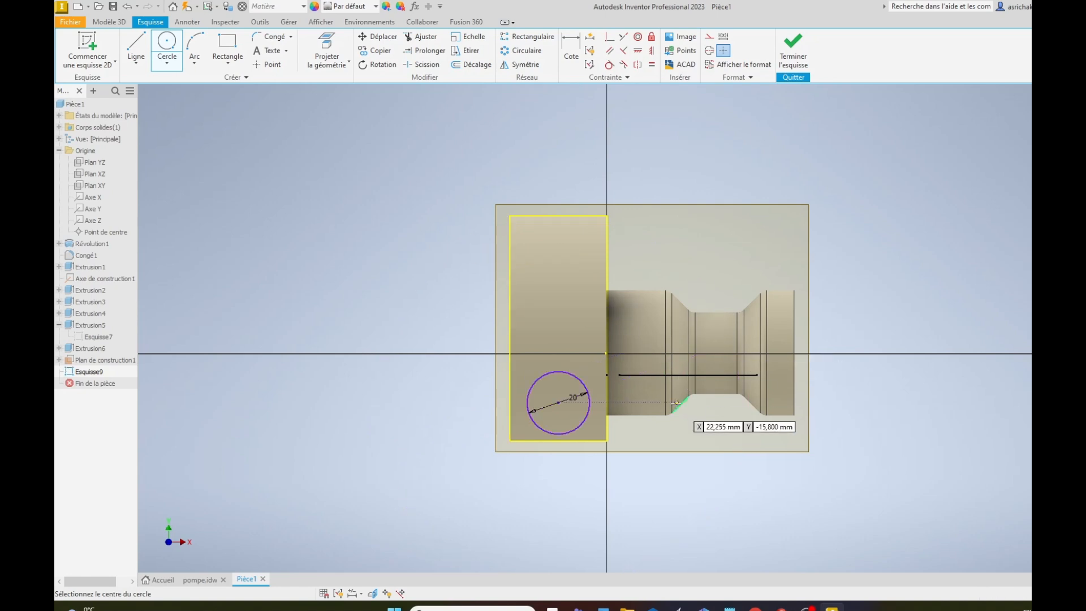
Step: Dimension the circle's centre 8 mm below the body's construction axis
click(572, 52)
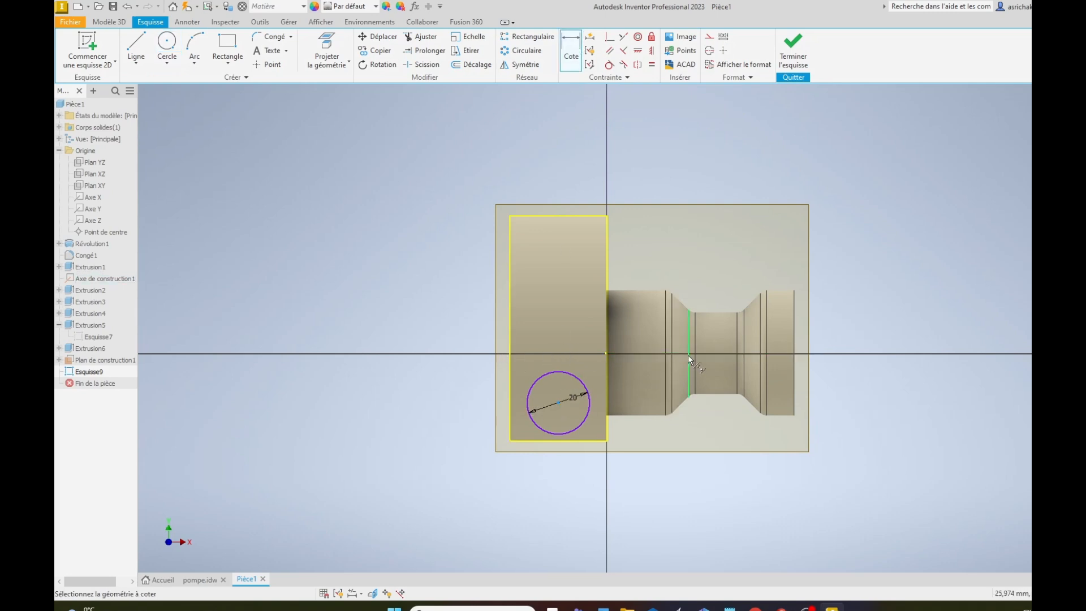
click(639, 354)
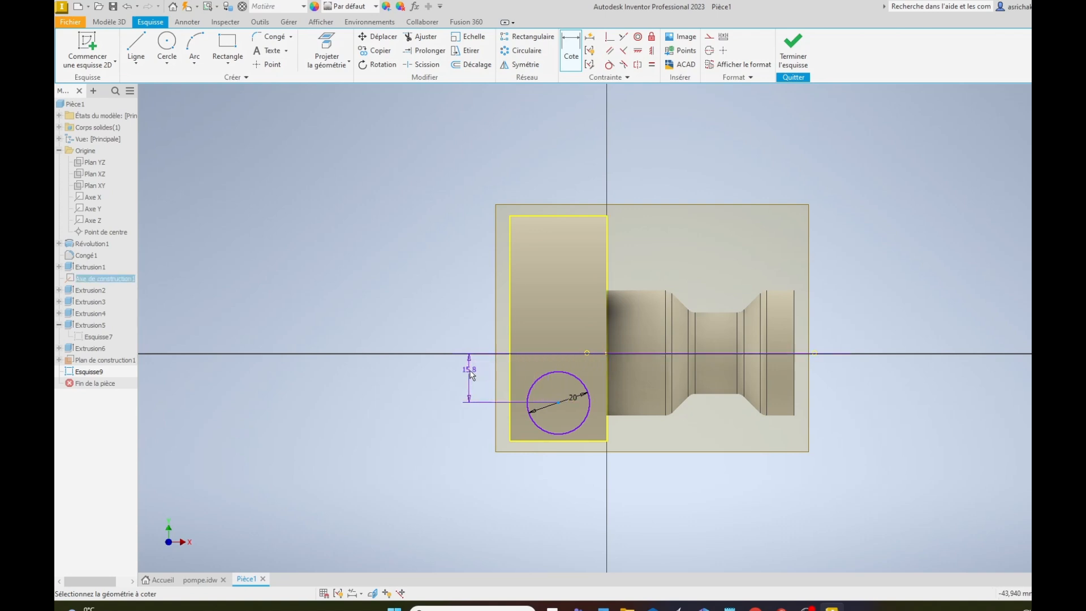
click(470, 369)
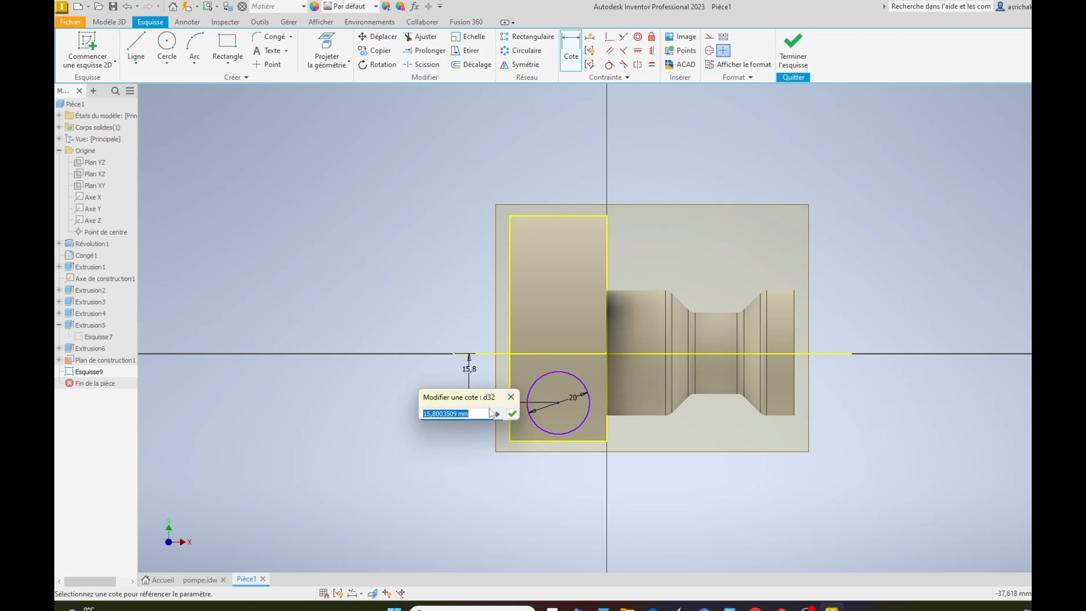
text(8)
key(Return)
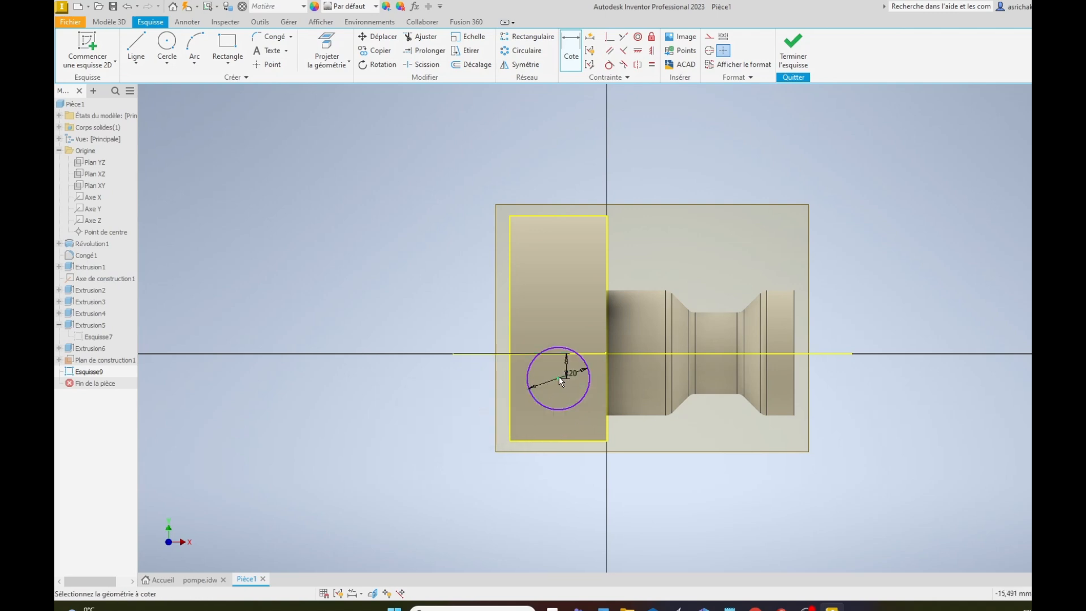
Step: Dimension the circle's centre 15 mm from the projected edge at the housing's open end and finish the sketch
click(559, 347)
click(509, 377)
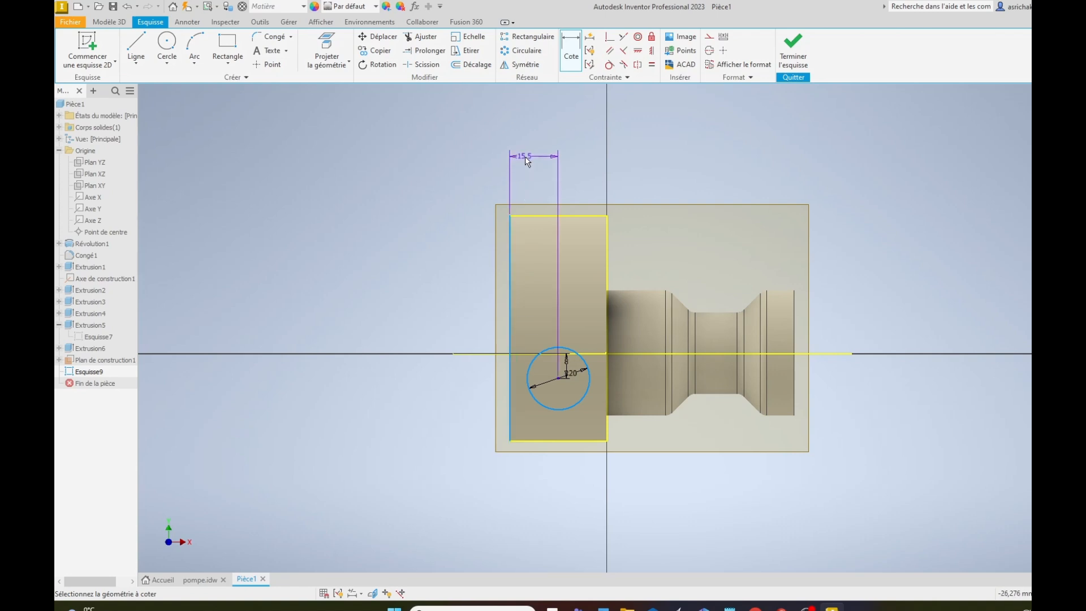
click(536, 161)
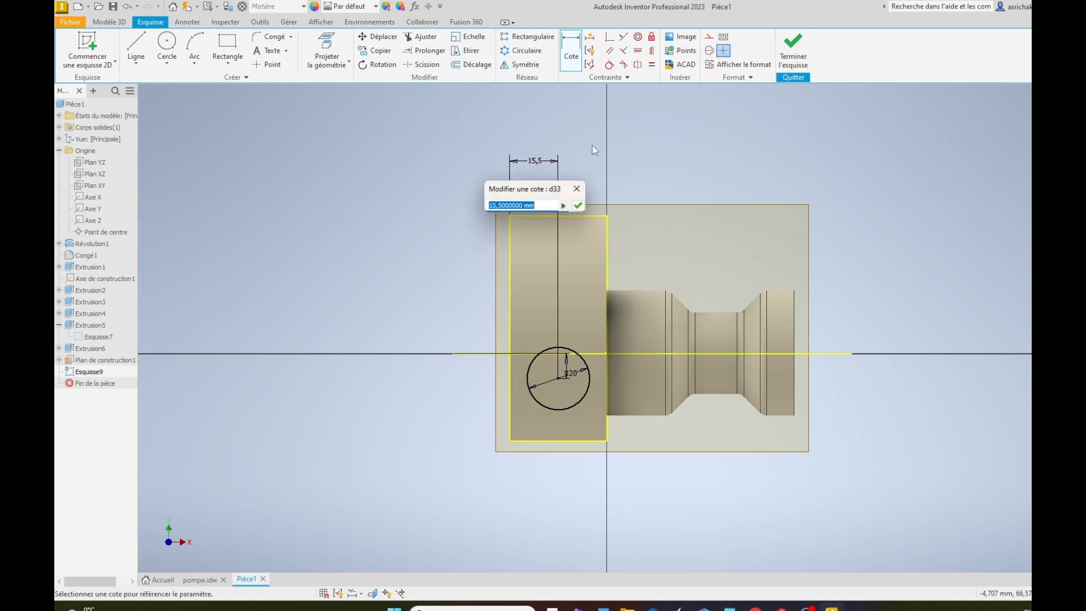
text(15)
key(Return)
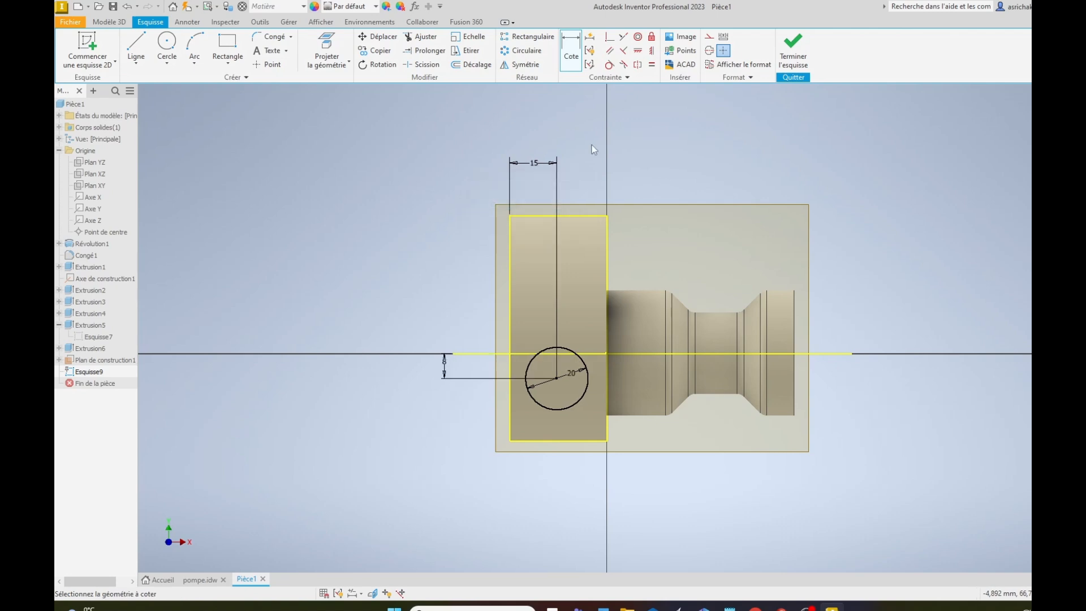
key(F4)
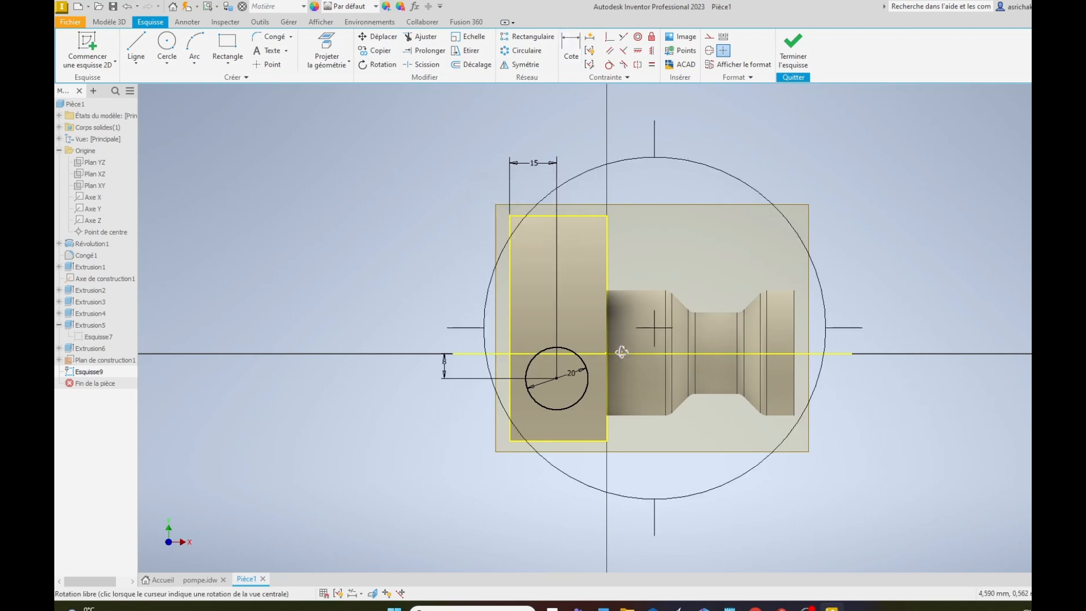
mouse_move(623, 346)
mouse_down()
mouse_move(718, 362)
mouse_move(748, 389)
mouse_move(679, 396)
mouse_move(713, 404)
mouse_move(679, 409)
mouse_move(759, 419)
mouse_move(759, 430)
mouse_up()
right_click(774, 417)
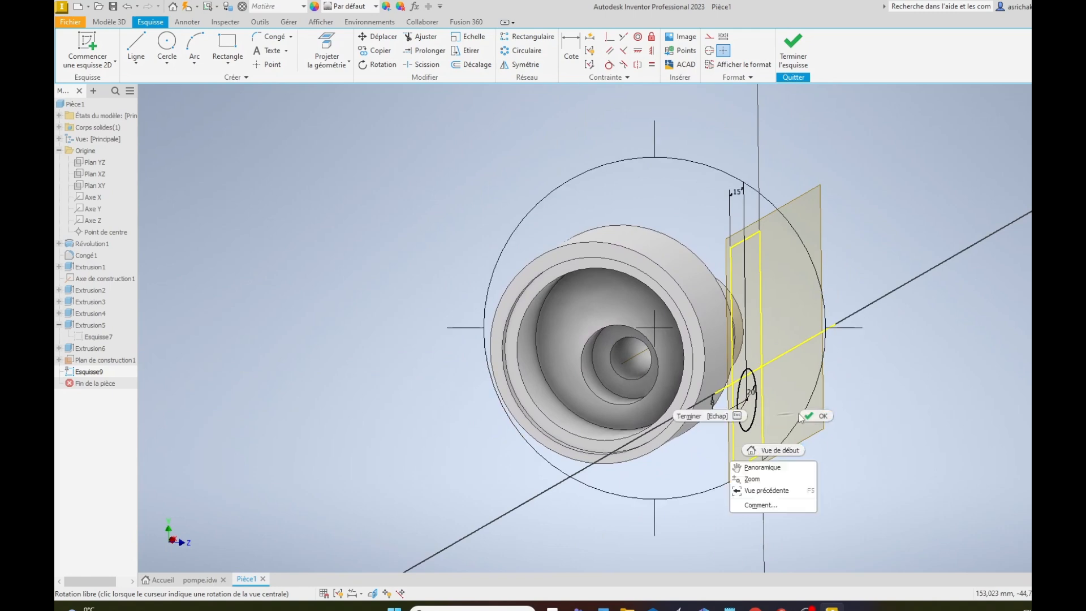
click(813, 414)
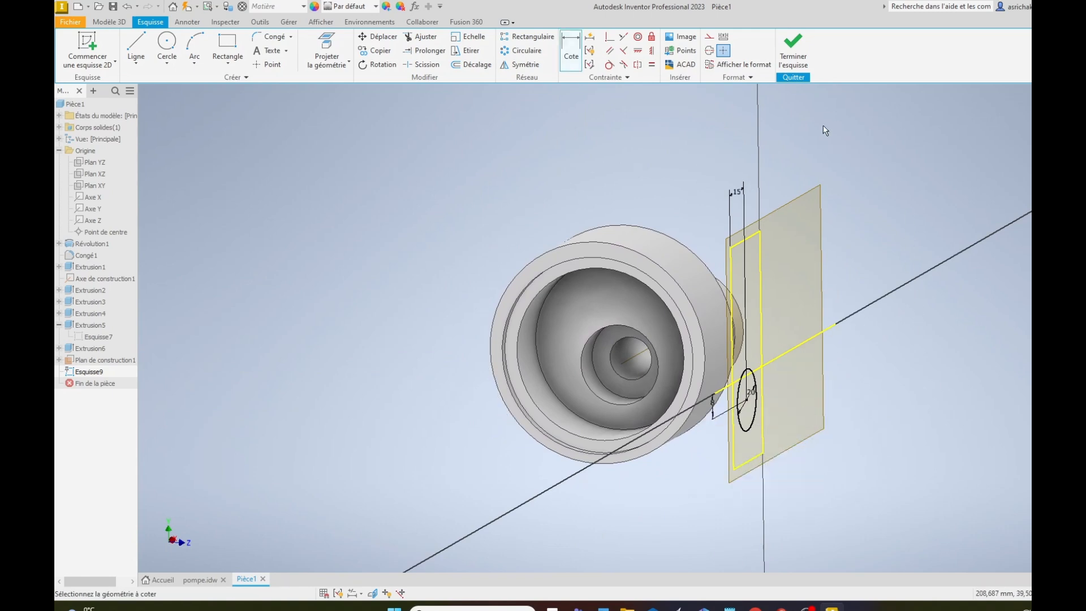
click(793, 48)
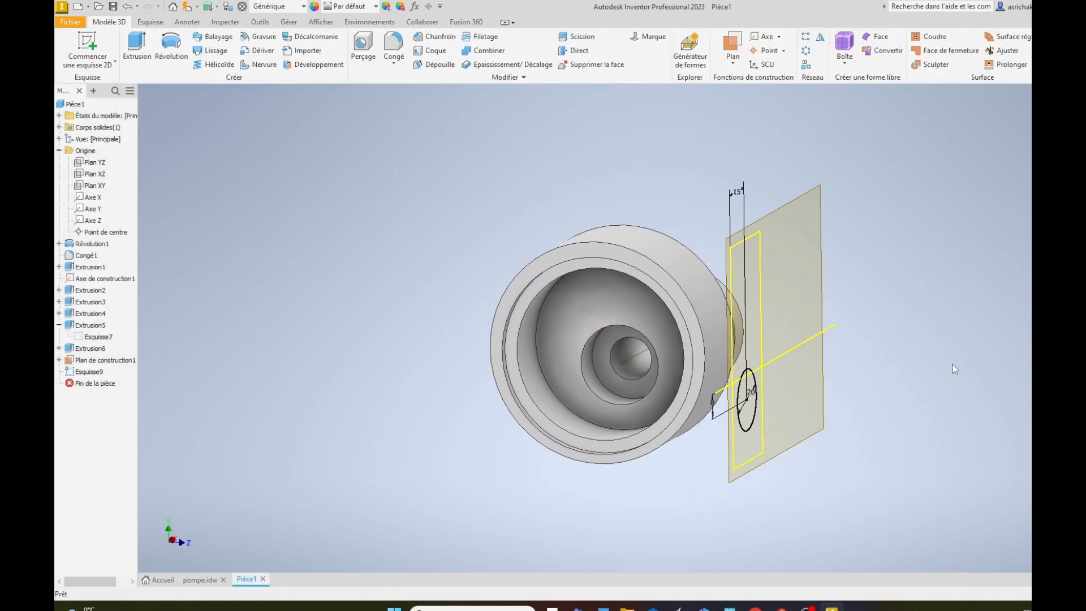
Step: Extrude both regions of the 20 mm circle up to the large housing cylinder's outer face, joining the boss to the body
click(137, 50)
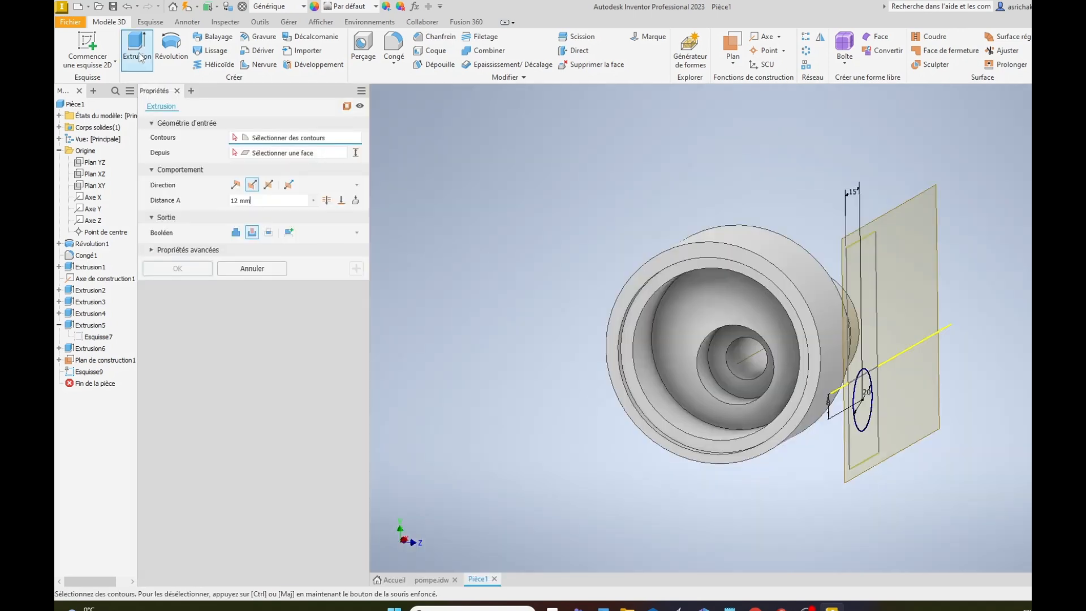
click(864, 417)
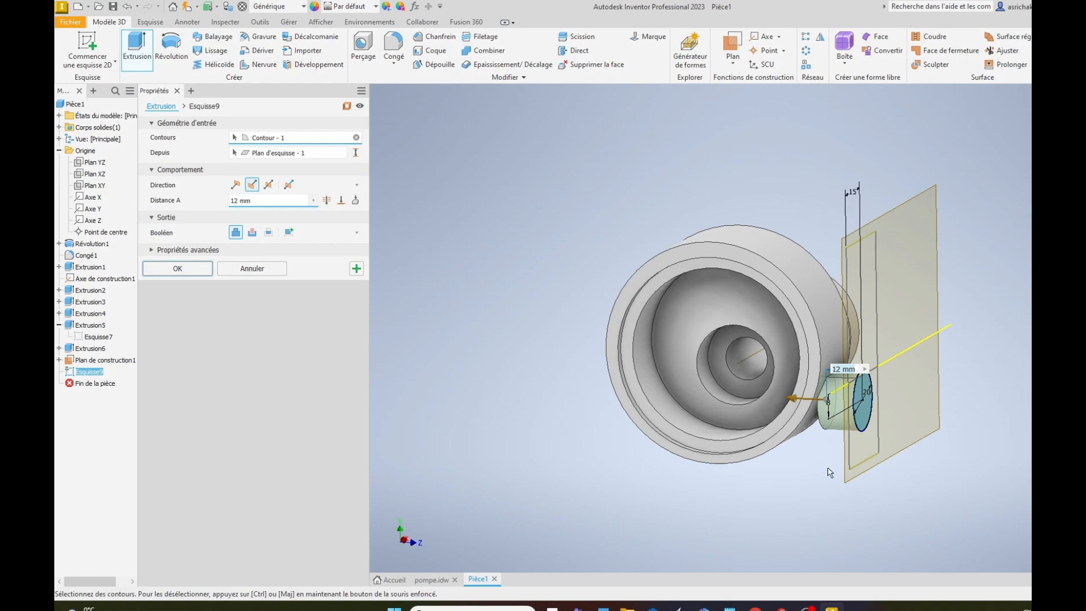
scroll(830, 473, up, 2)
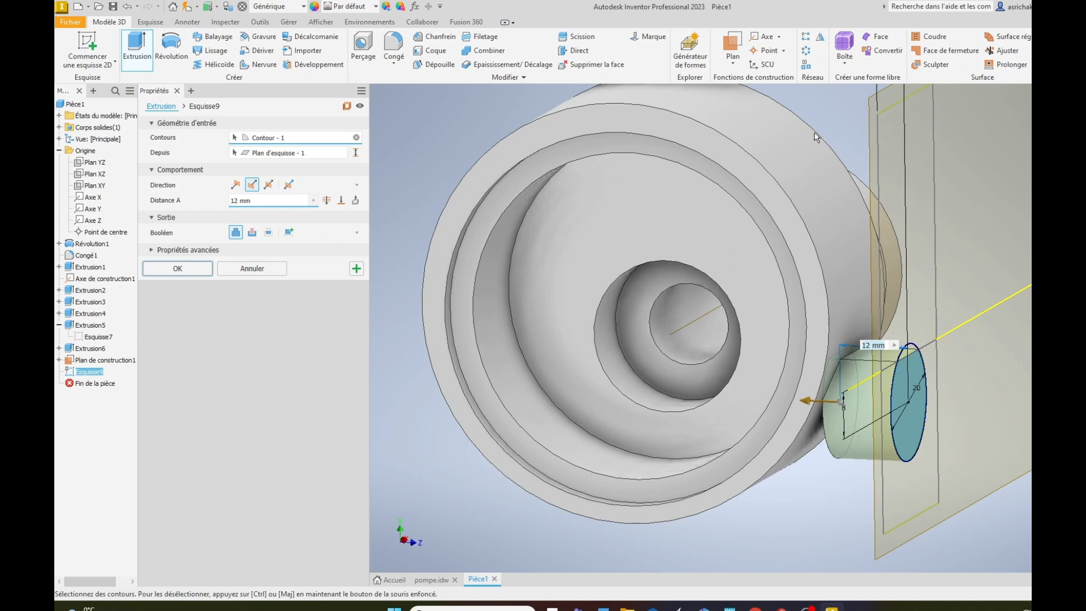
click(341, 200)
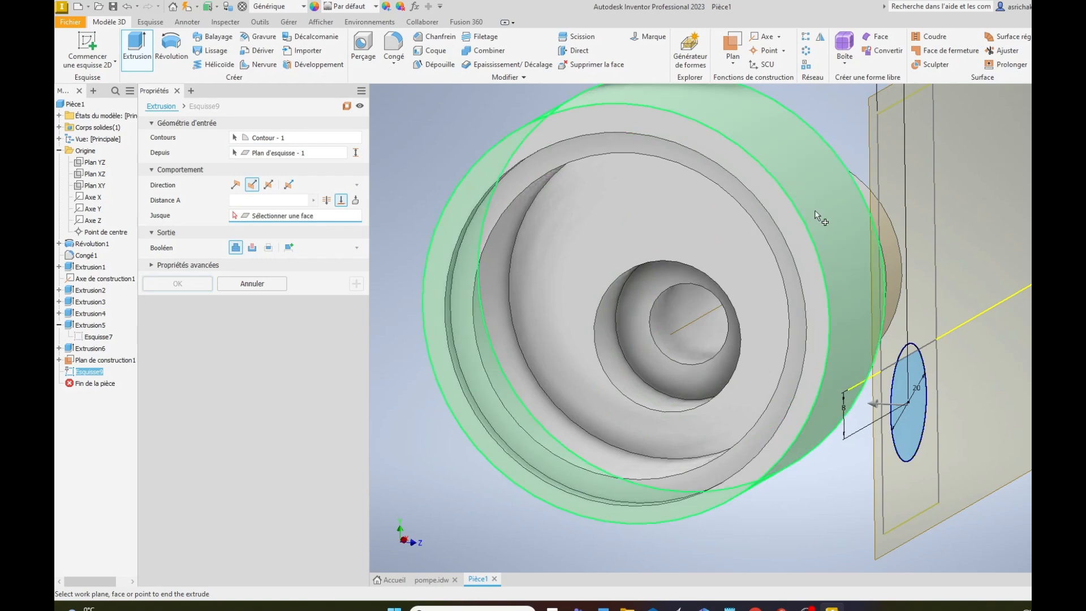
click(847, 259)
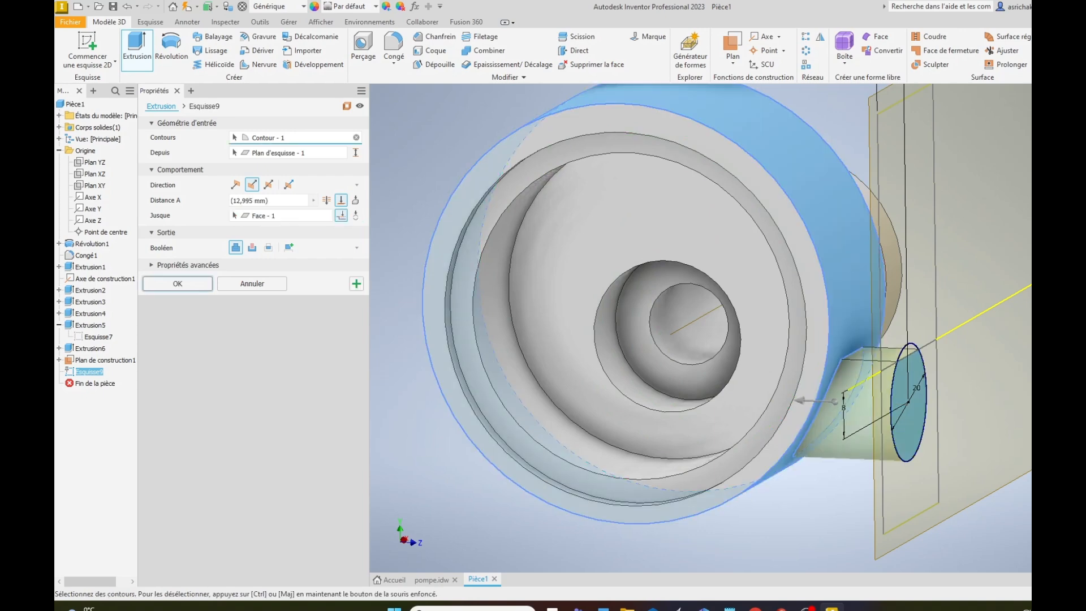
scroll(939, 356, up, 2)
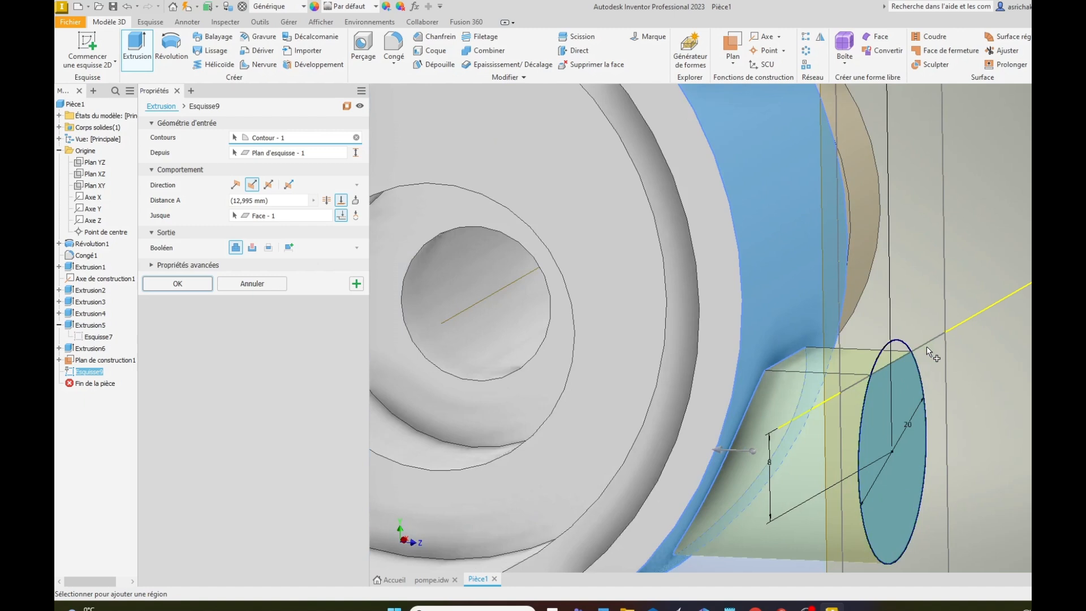
click(891, 356)
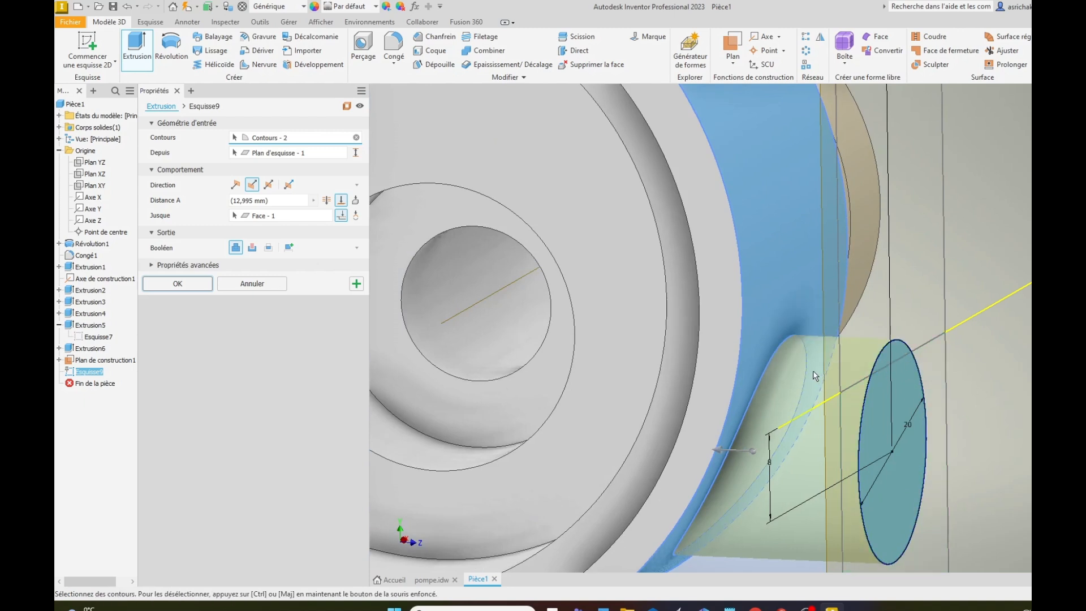
scroll(826, 357, down, 2)
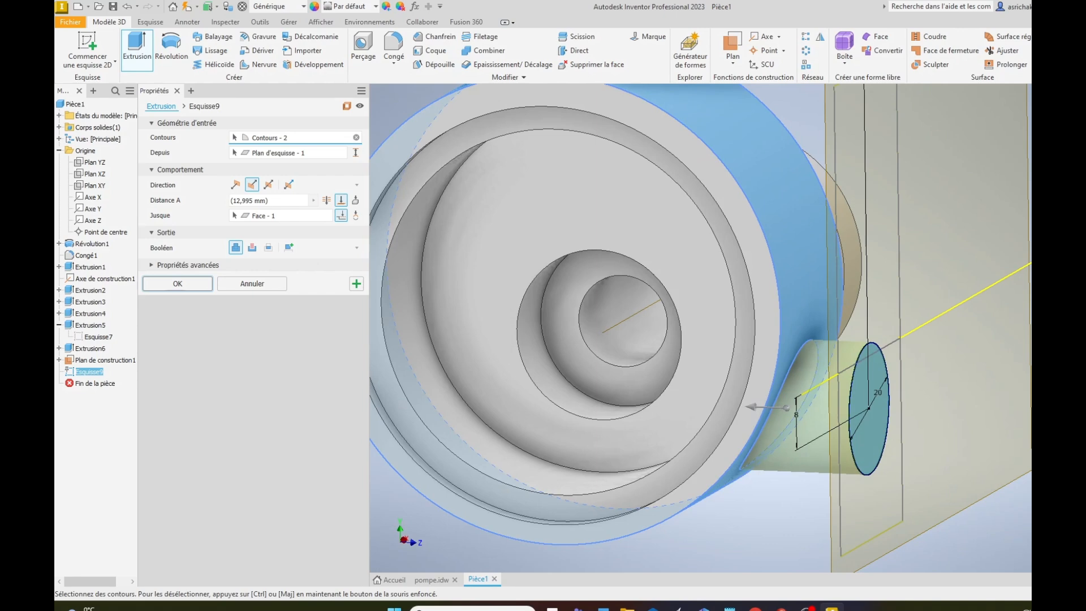
click(181, 283)
scroll(985, 367, down, 4)
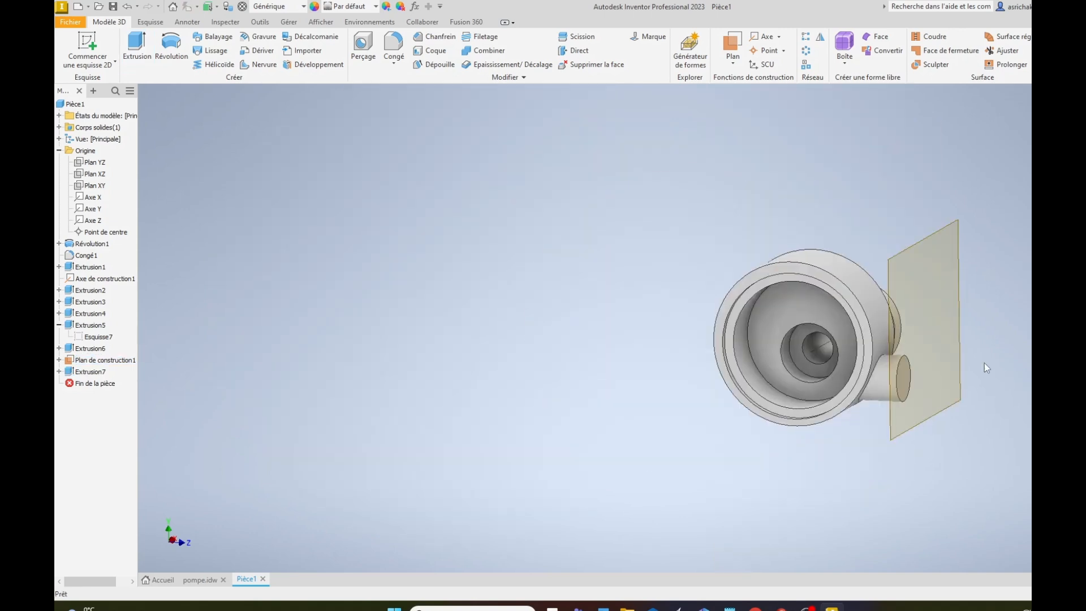
Step: Hide the offset work plane beside the new side boss
scroll(969, 320, up, 2)
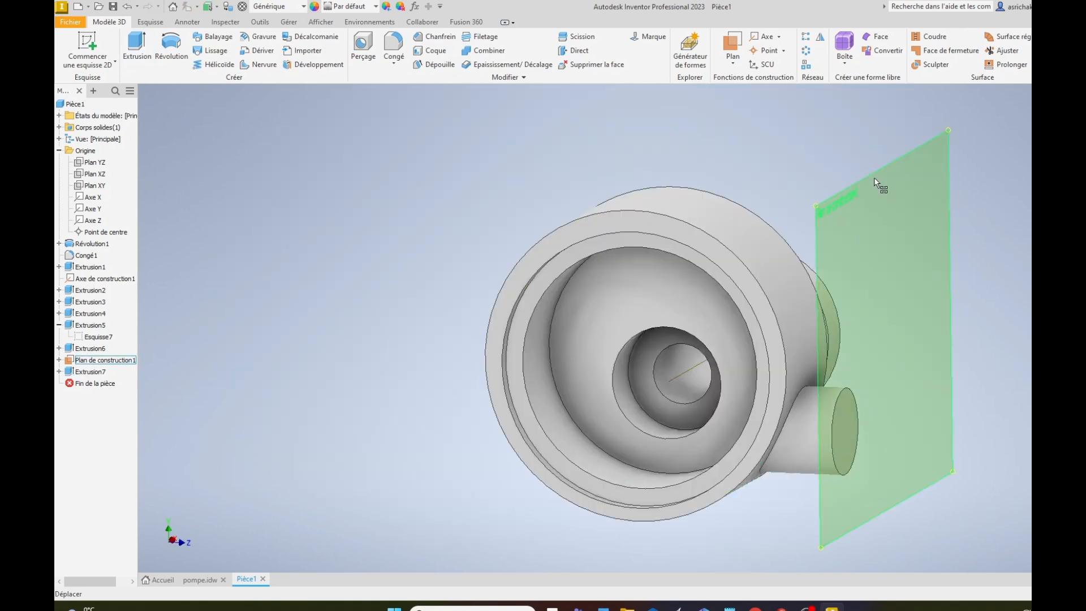
right_click(84, 363)
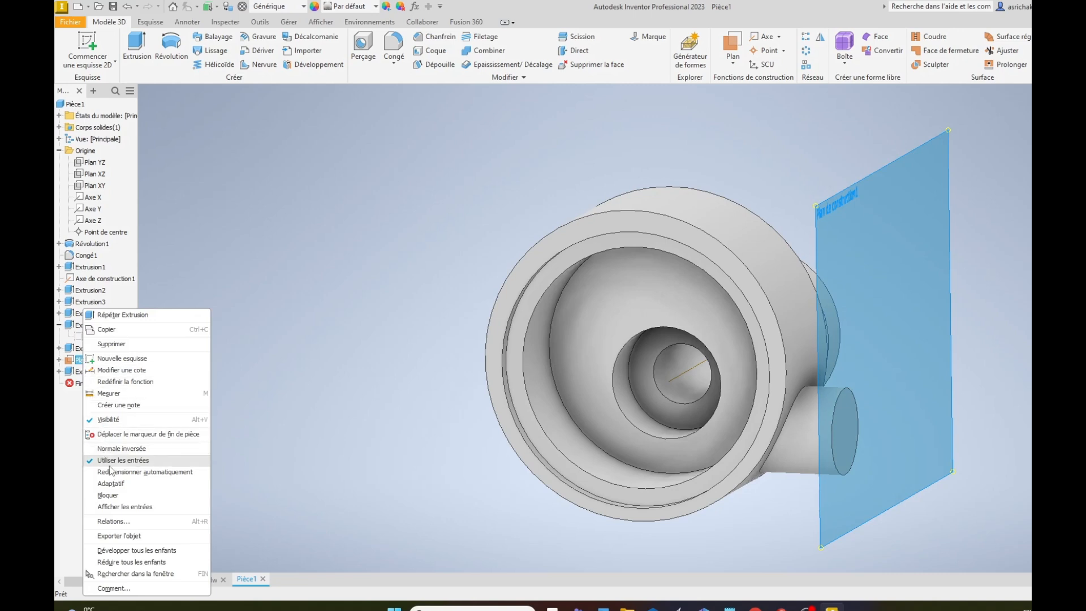
click(122, 421)
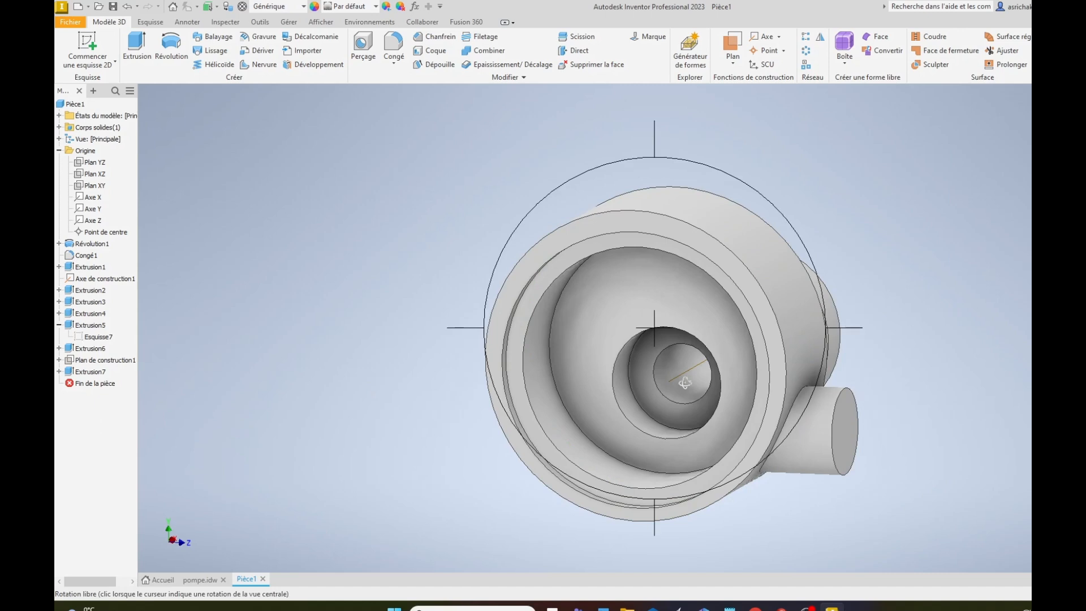
Step: Examine the side boss and its junction with the housing from several angles
shift+middle_drag(686, 384, 624, 413)
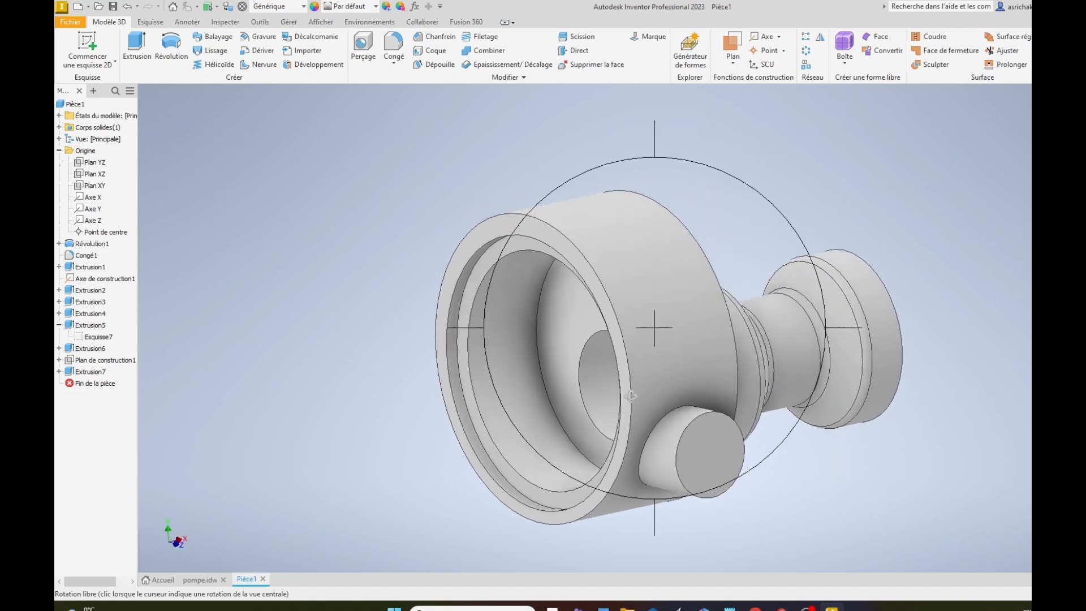
right_click(629, 398)
click(670, 388)
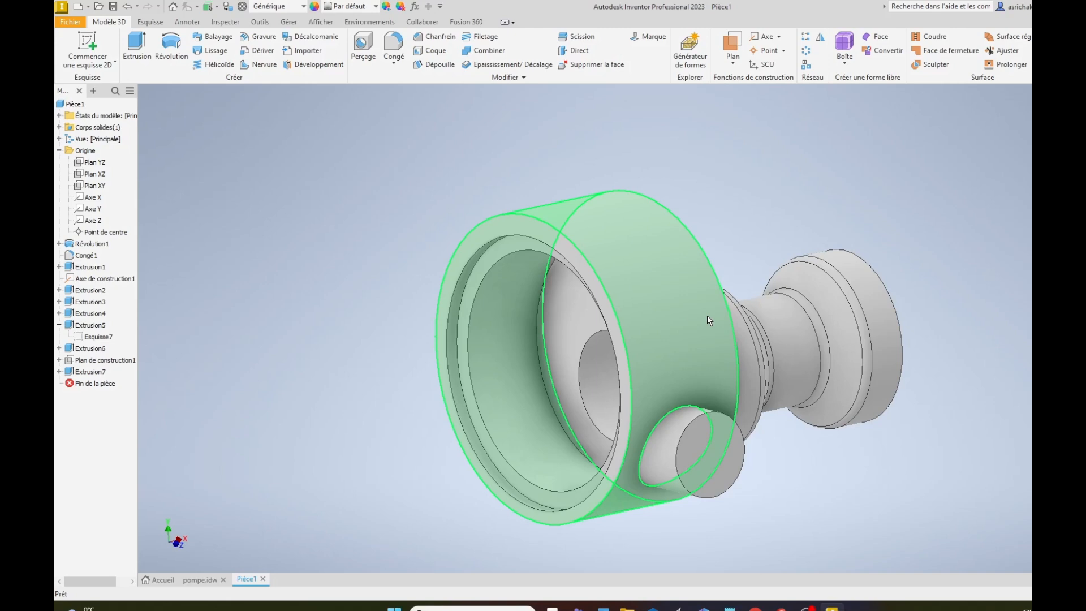
key(F4)
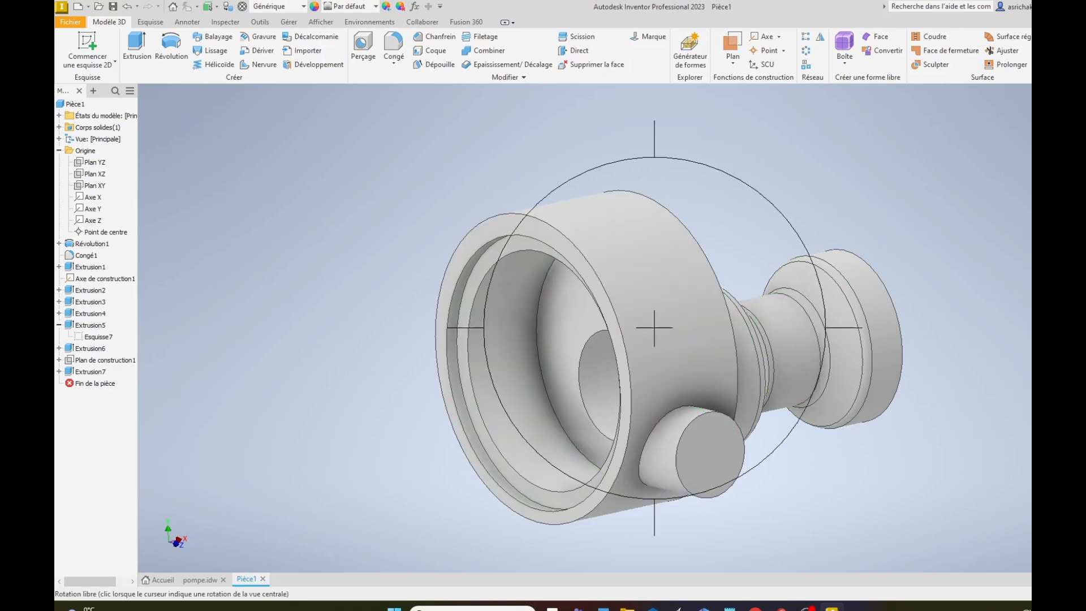
drag(716, 365, 499, 331)
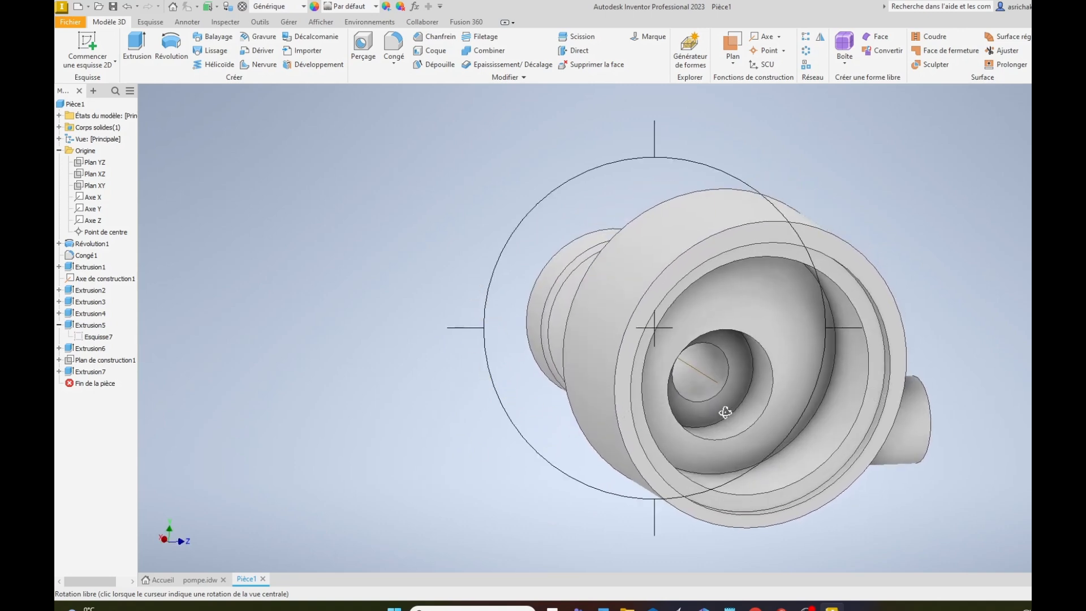
drag(726, 413, 632, 417)
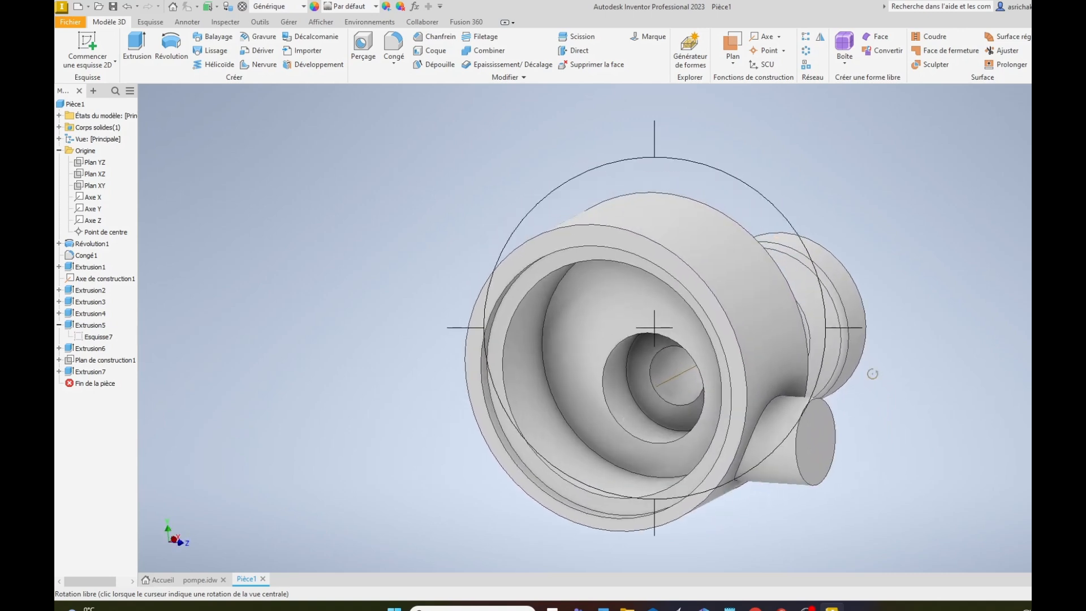
right_click(960, 291)
click(1002, 286)
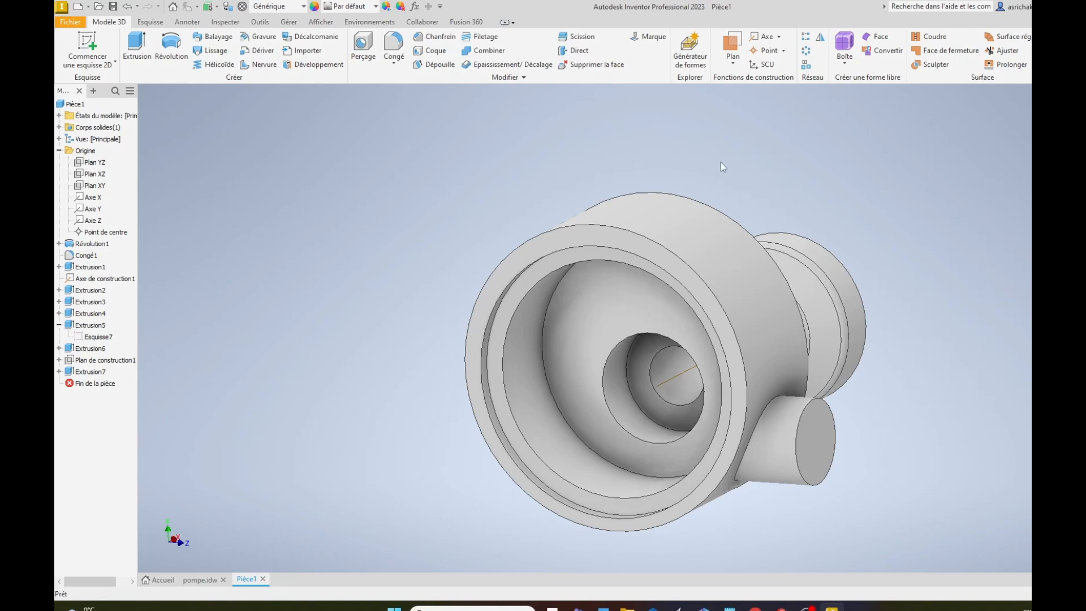
Step: Make the origin XY plane visible through the middle of the body
right_click(81, 185)
click(105, 255)
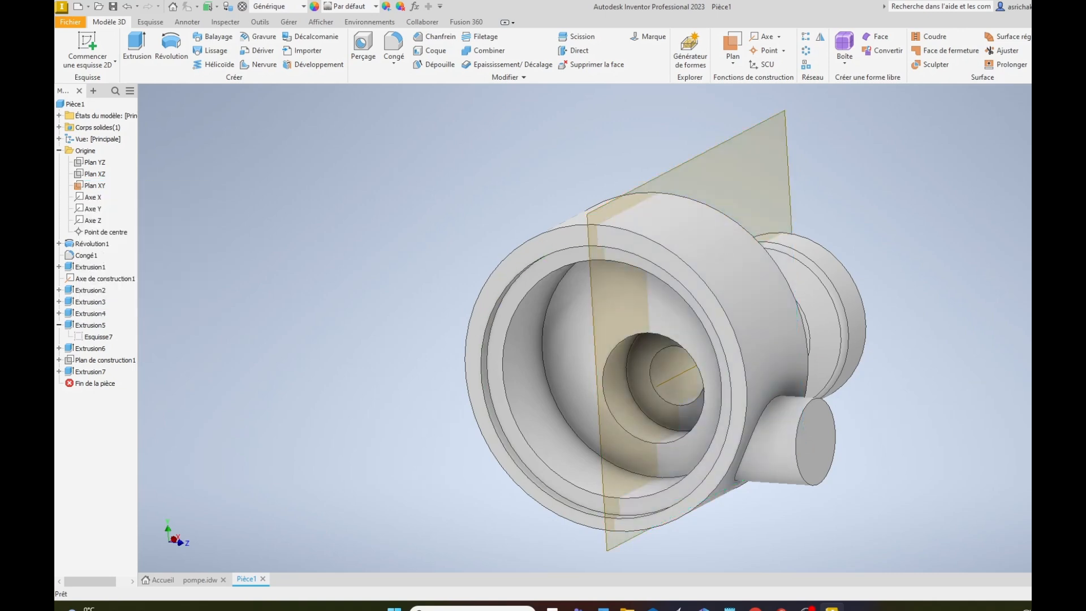
shift+middle_drag(728, 333, 745, 357)
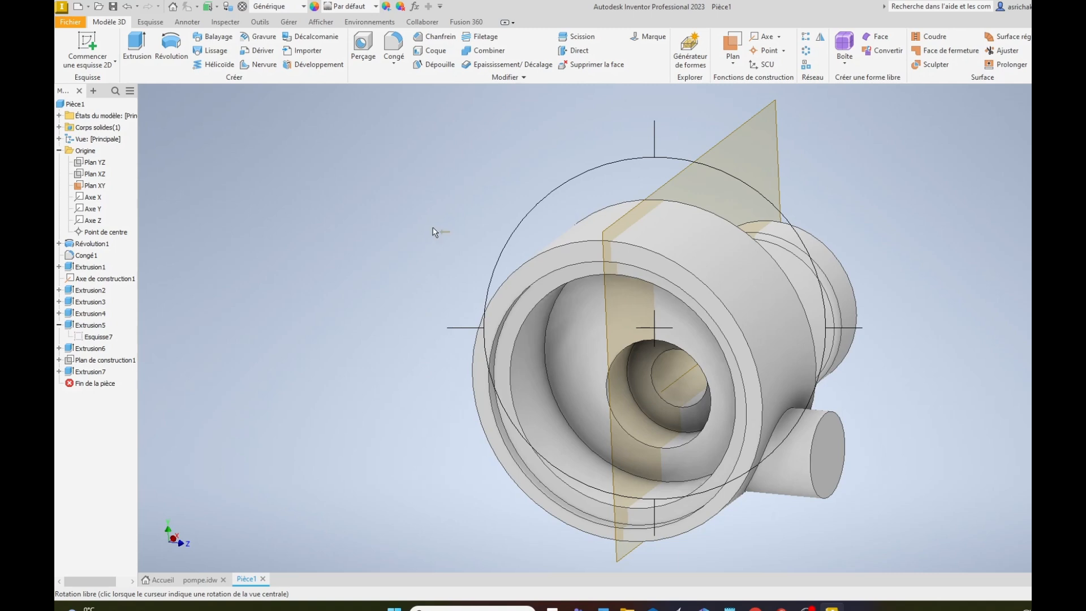
Step: Mirror the extruded side boss about the XY plane onto the opposite side of the housing
click(821, 38)
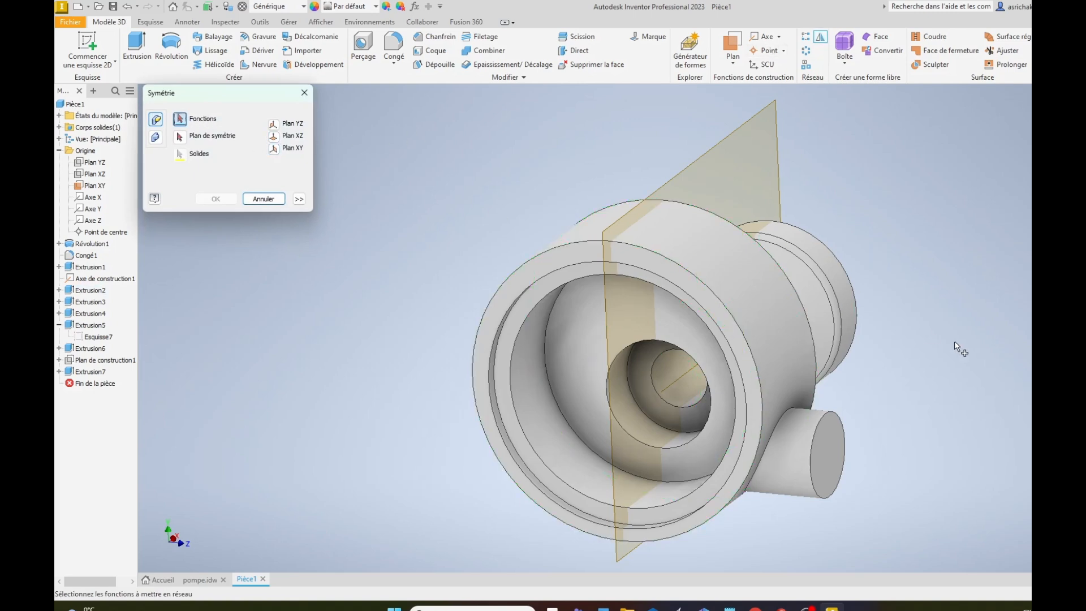
click(813, 465)
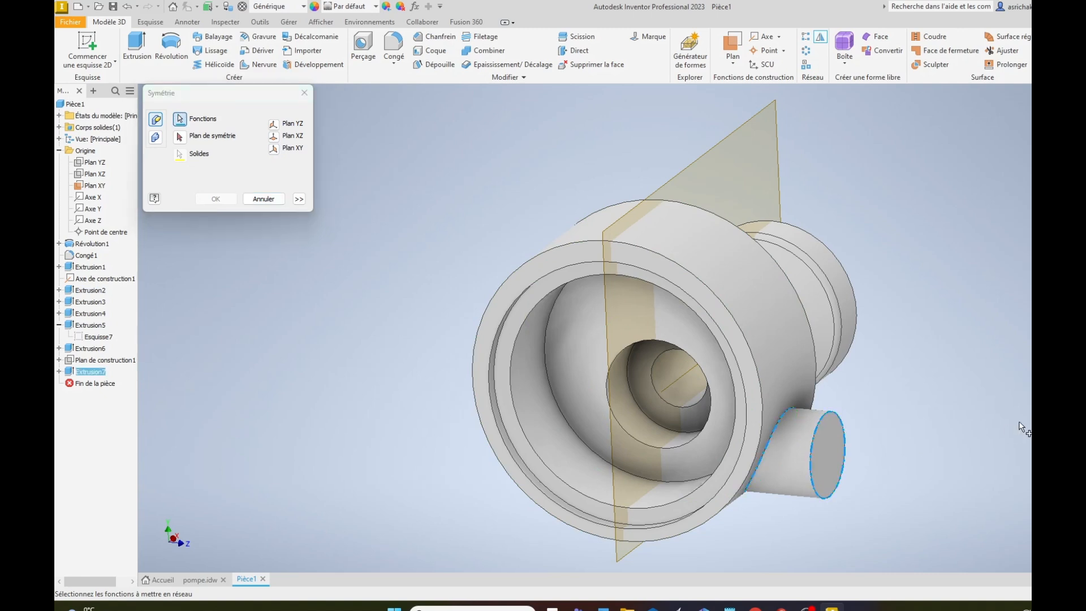
click(181, 139)
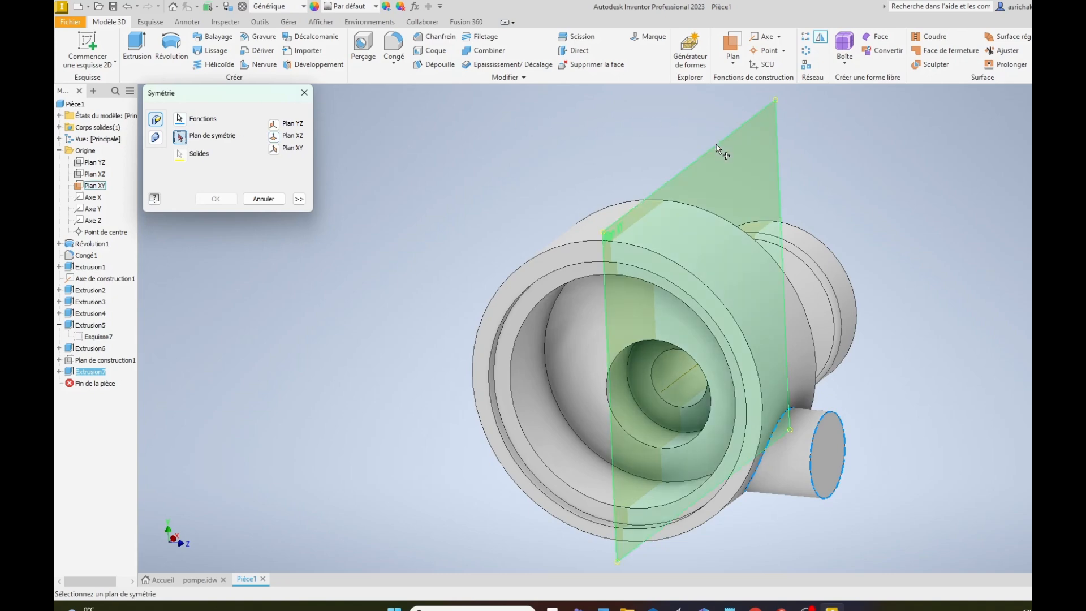
click(718, 145)
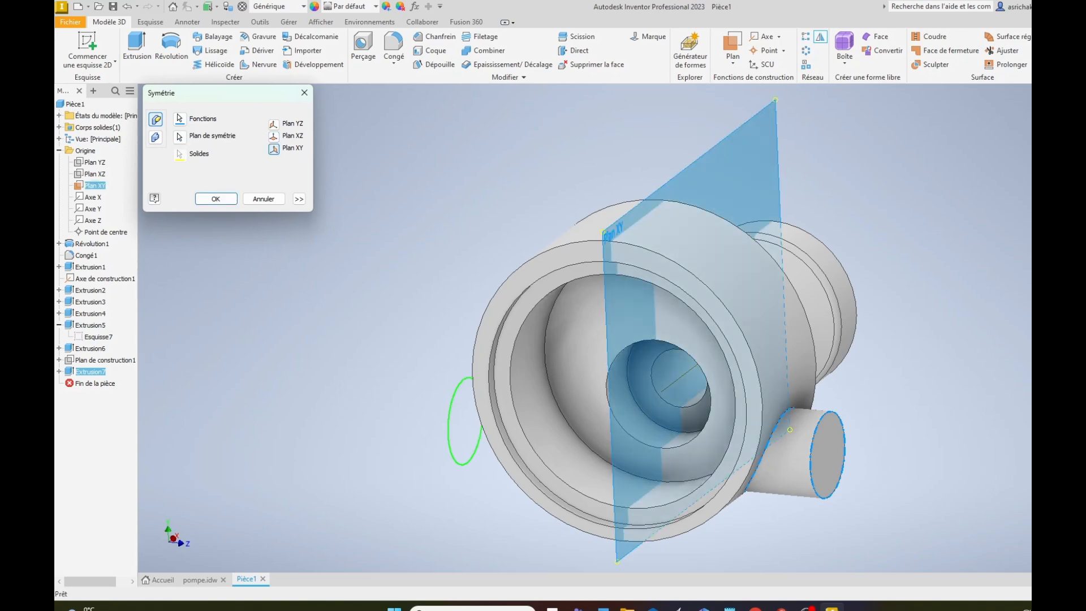
shift+middle_drag(679, 377, 668, 403)
right_click(614, 424)
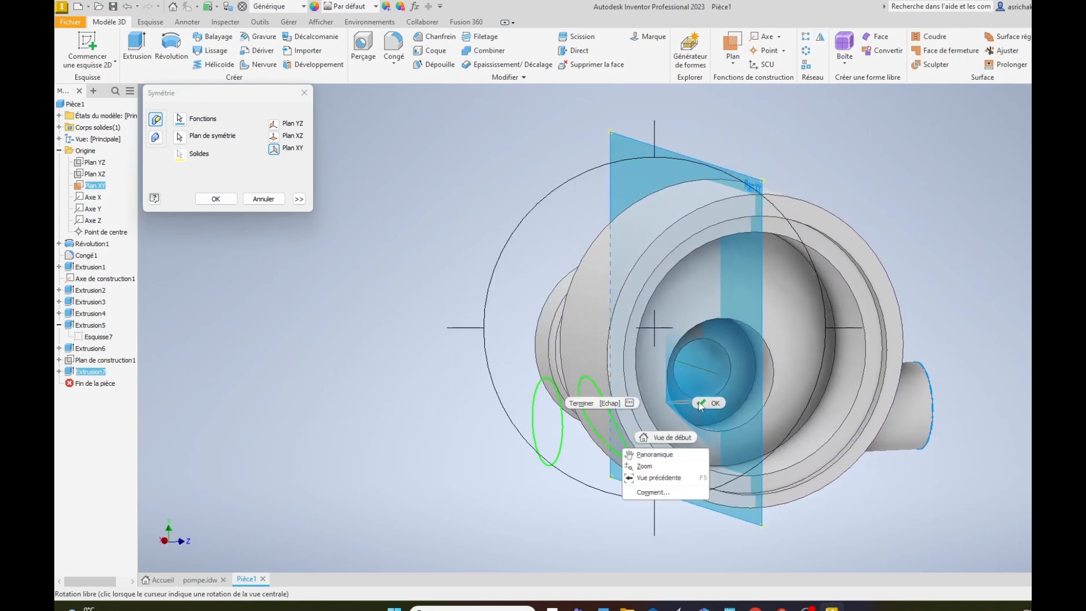
click(628, 430)
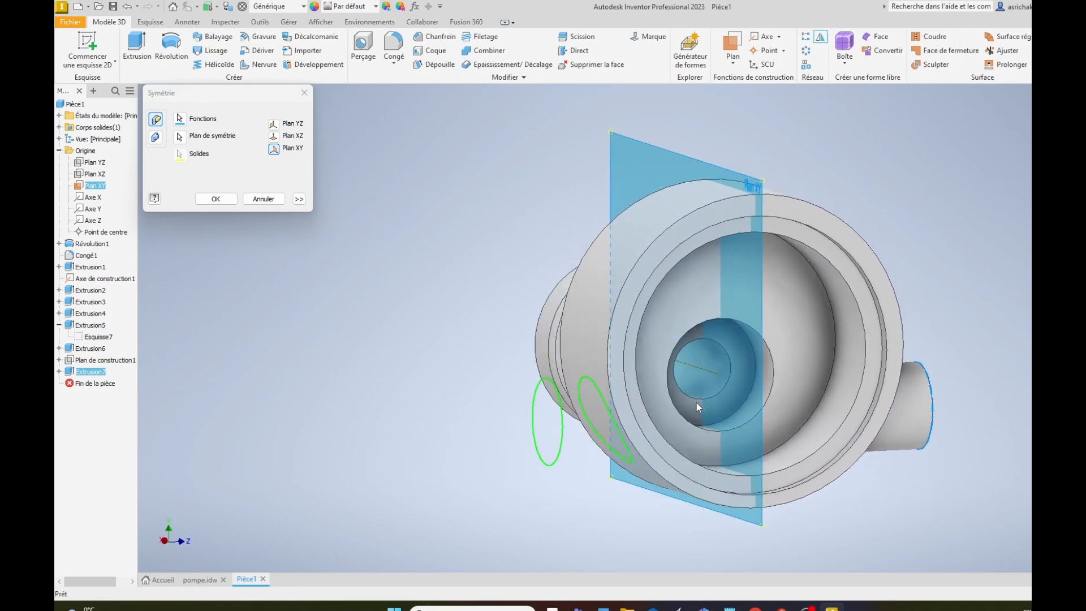
click(203, 203)
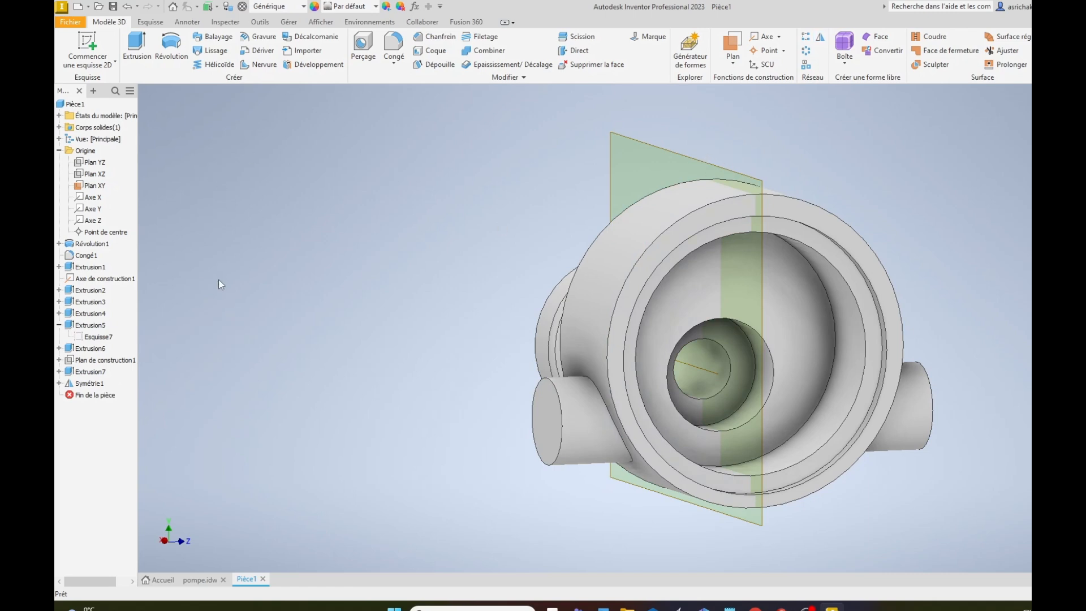
Step: Hide the origin XY plane and turn the model to show the original side boss's end face
right_click(84, 186)
click(104, 258)
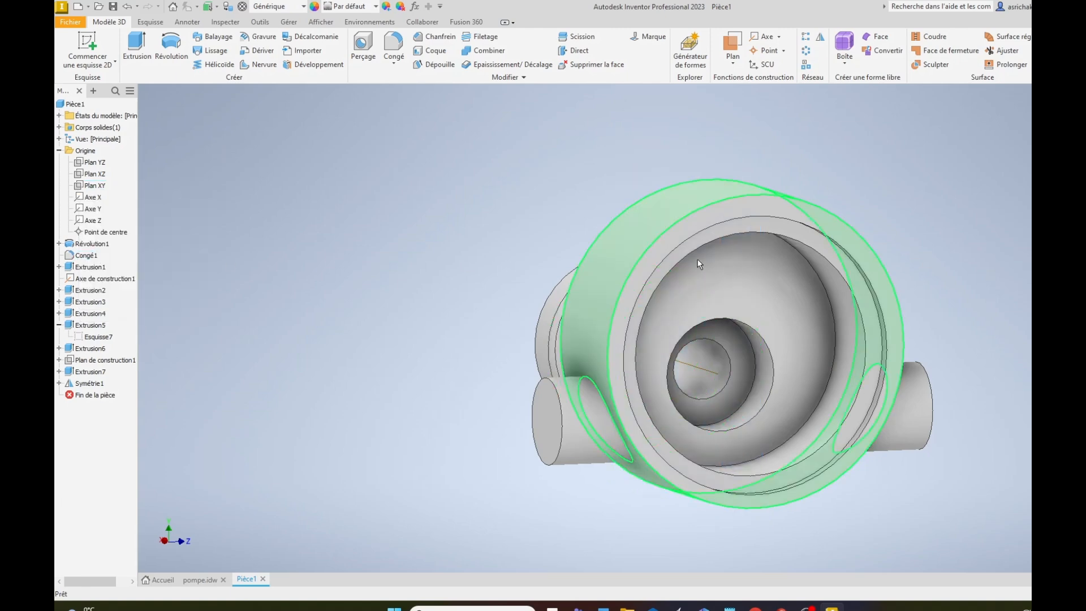
shift+middle_drag(730, 340, 695, 417)
right_click(618, 410)
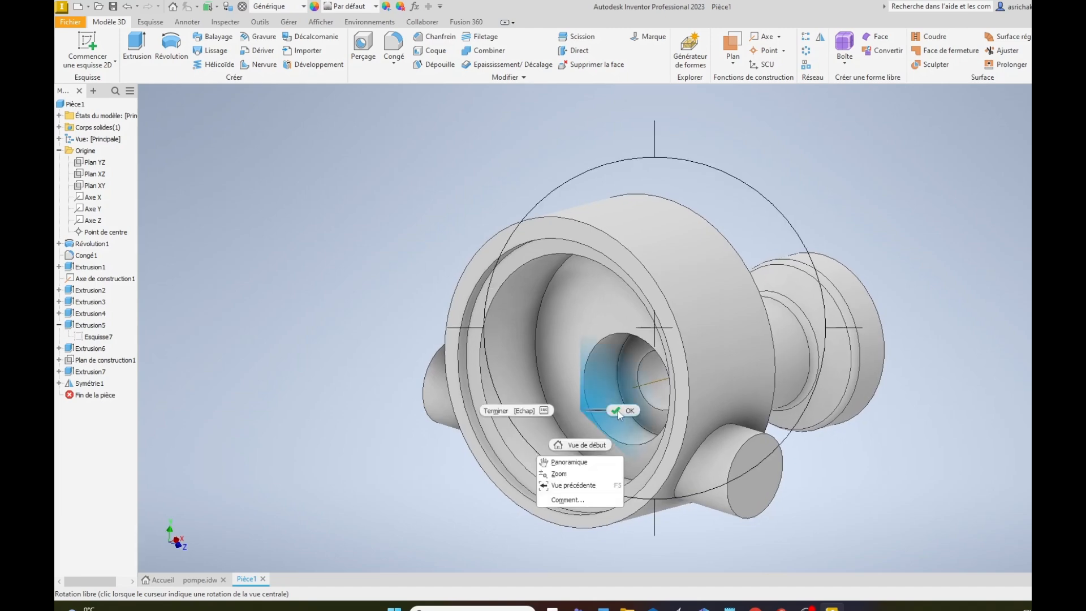
click(628, 411)
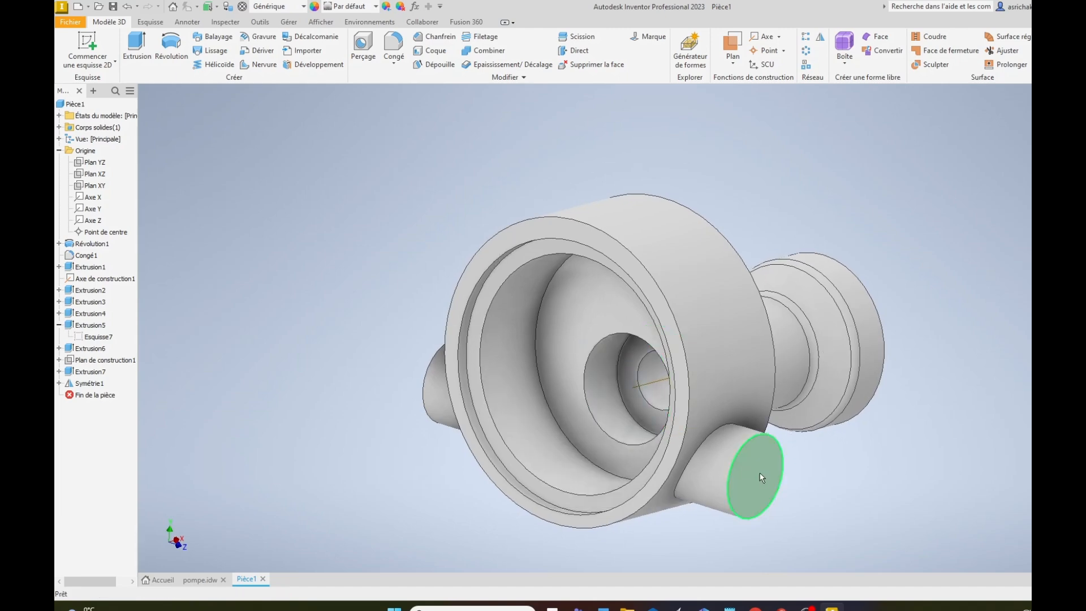
Step: Check the port bore on the drawing and sketch a 14 mm circle centred on the side boss's end face
click(191, 582)
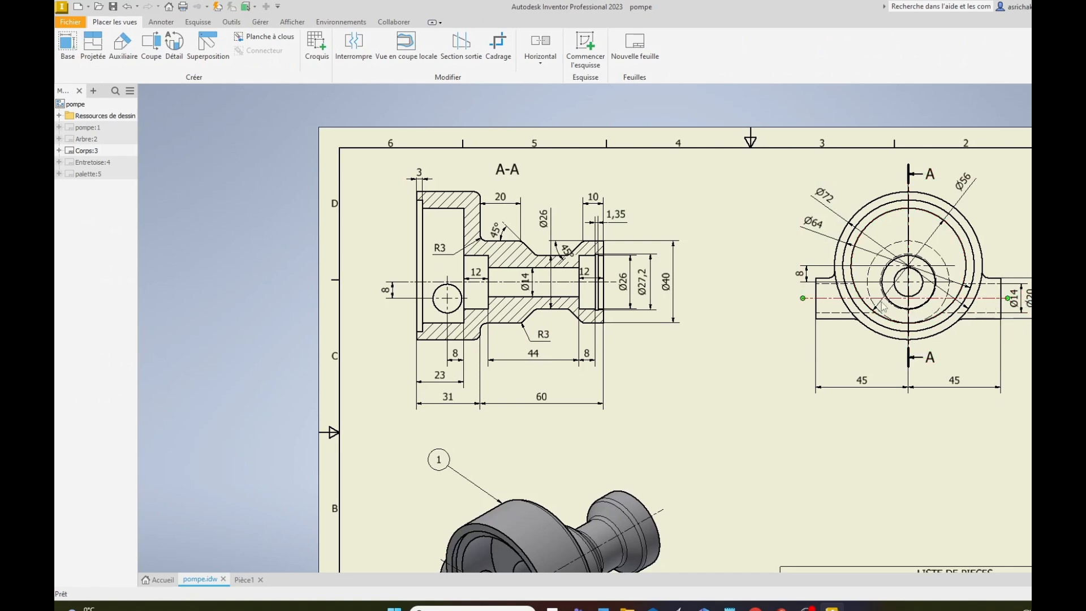
click(247, 580)
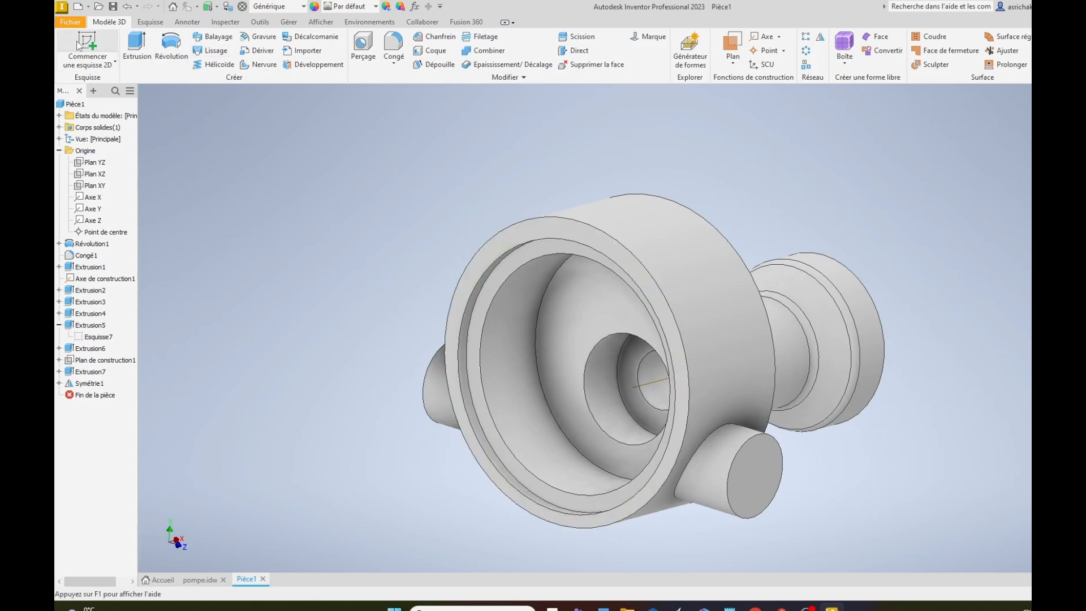
click(102, 67)
click(750, 481)
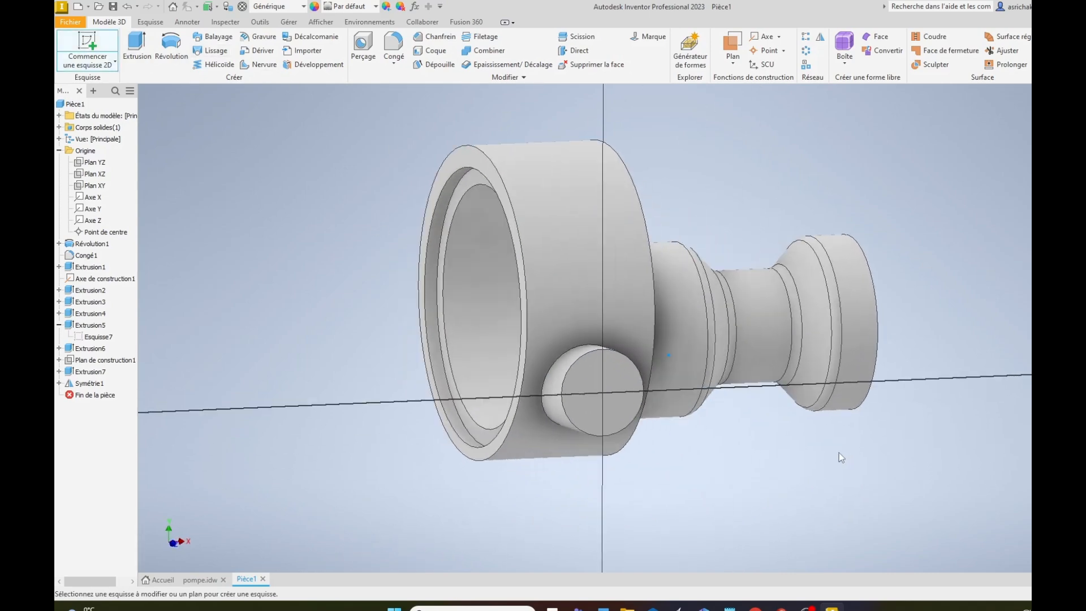
key(c)
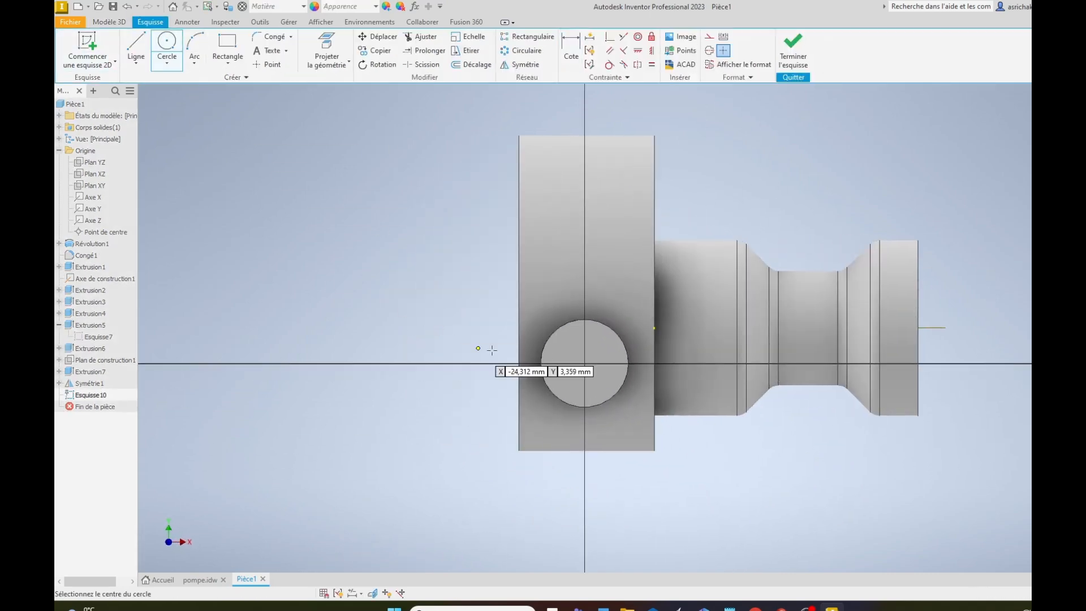
click(585, 363)
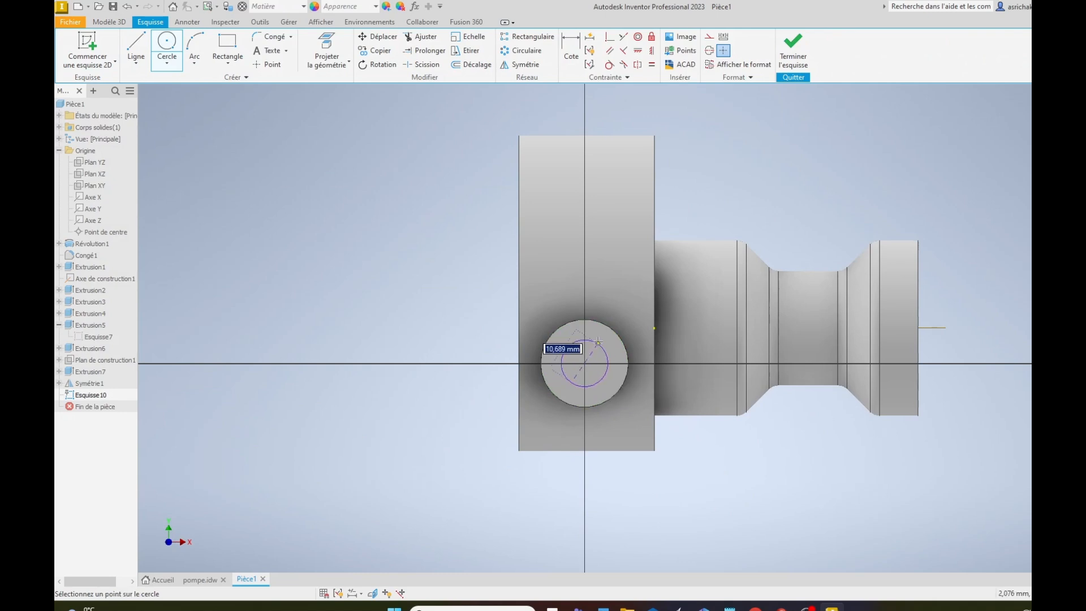
text(14)
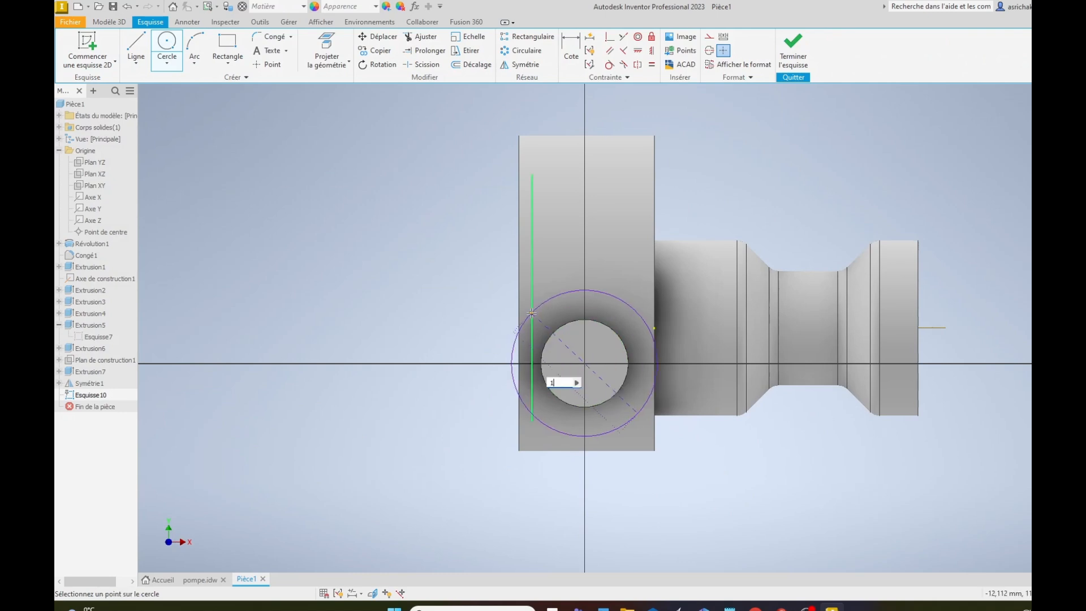
key(Return)
click(794, 48)
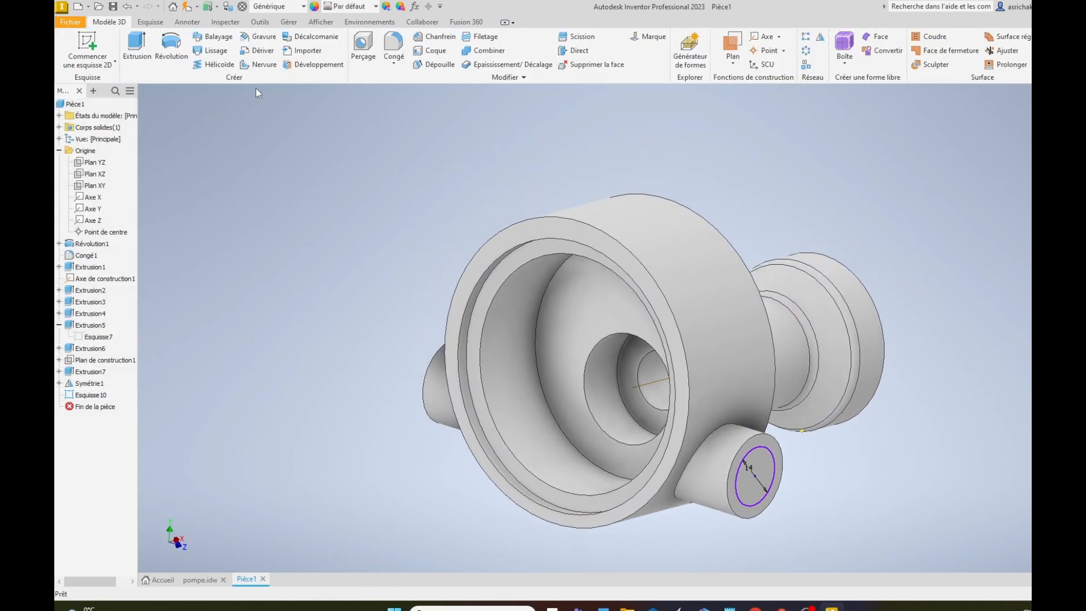
Step: Cut the 14 mm circle through all, boring both side bosses and the housing walls between them
click(147, 60)
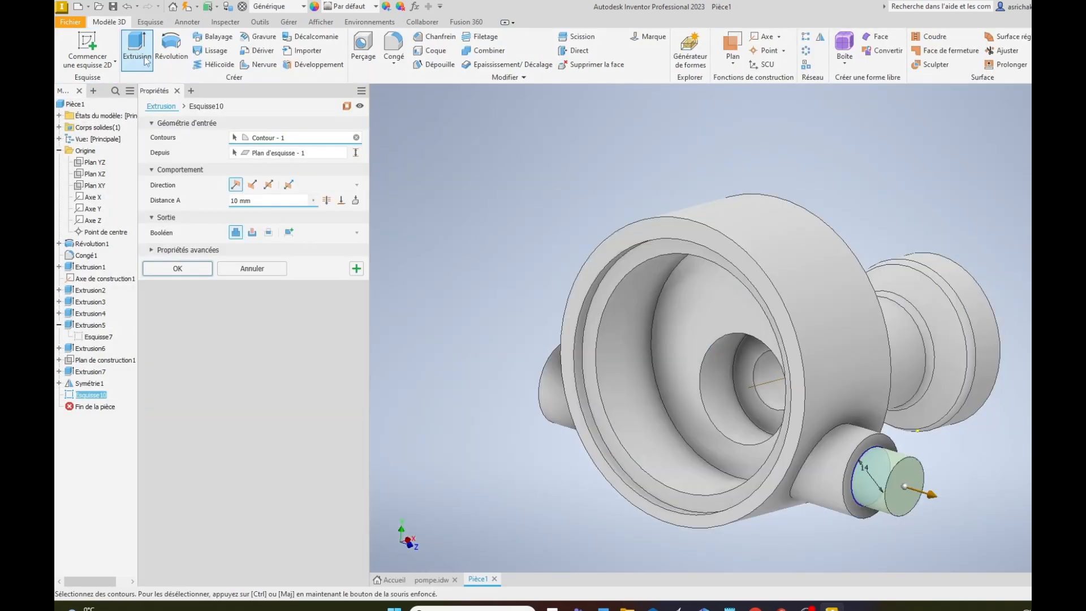
click(253, 232)
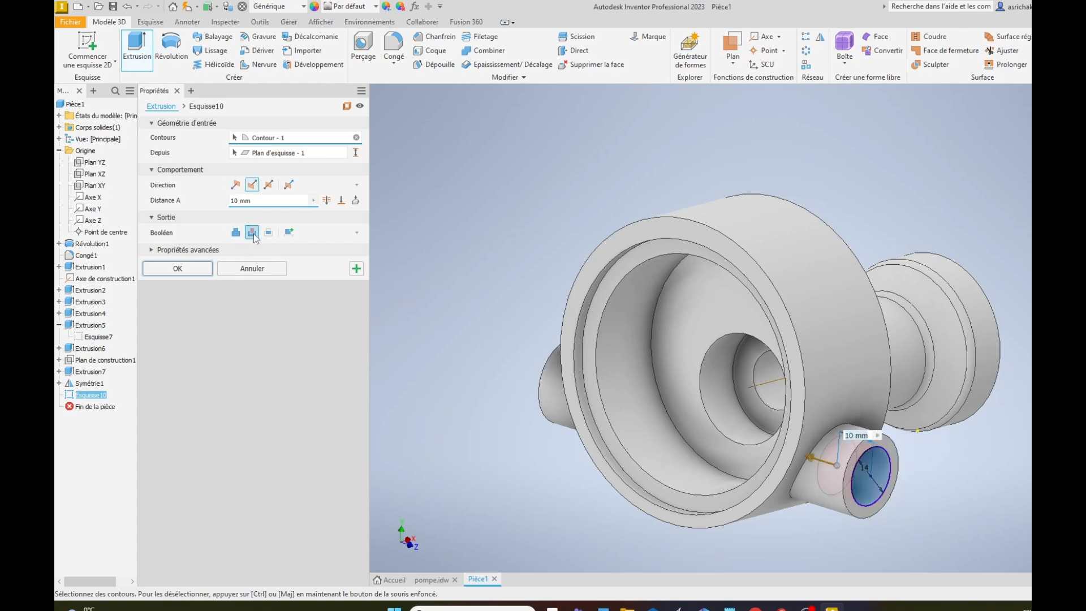
click(327, 201)
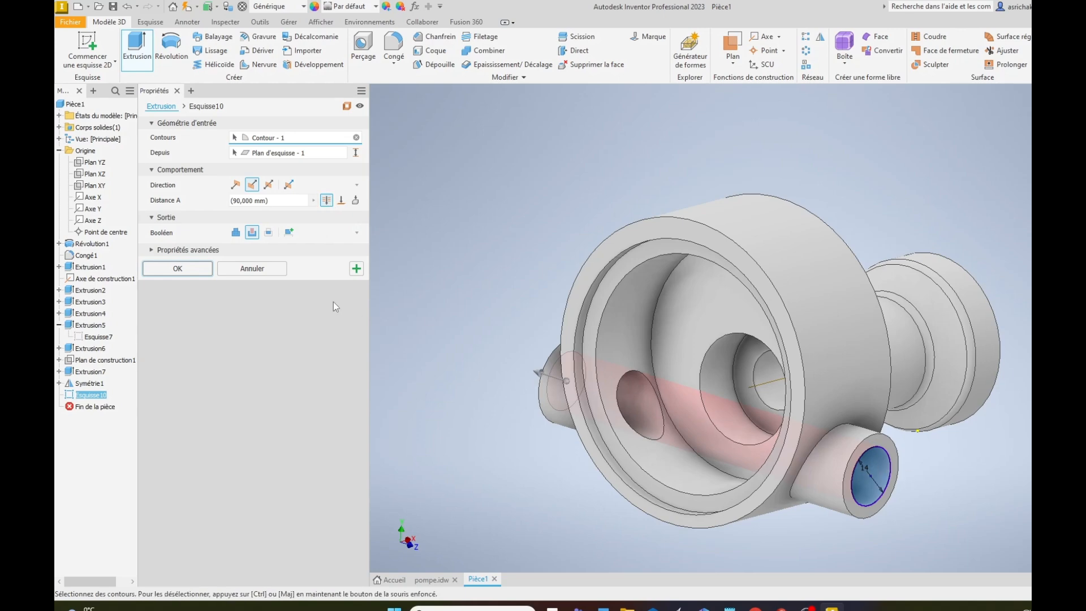
click(178, 269)
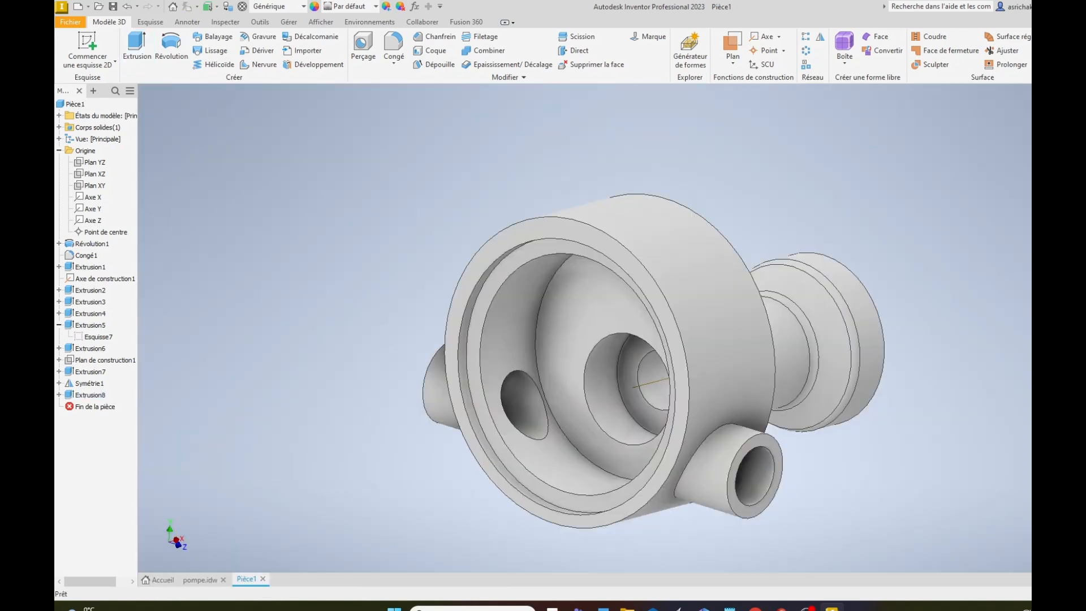
Step: Create a work axis along the centre of the side port bore
key(F4)
drag(689, 406, 619, 387)
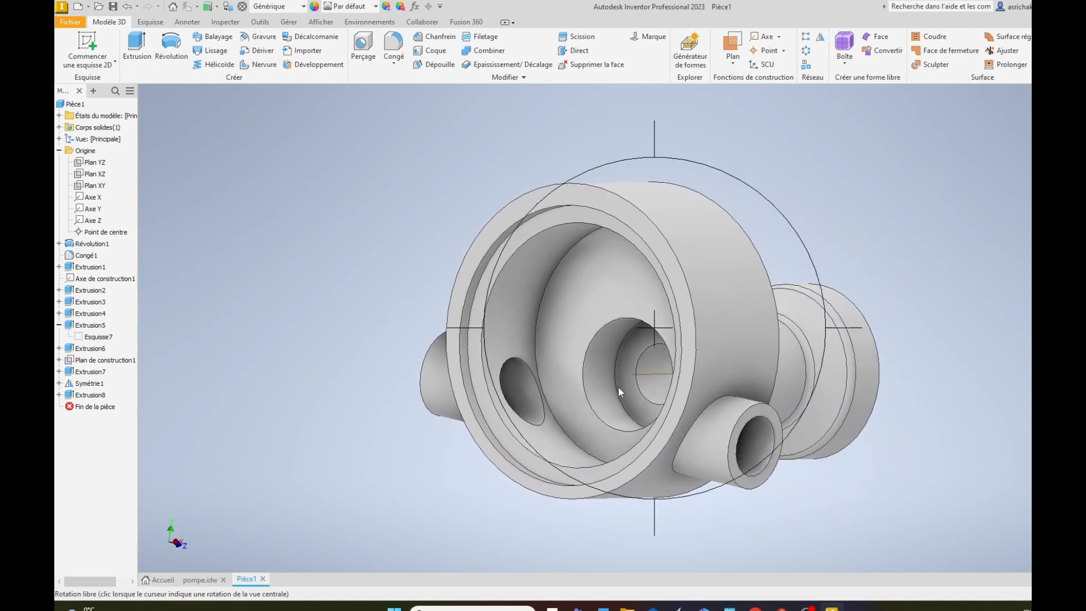
right_click(619, 387)
click(595, 433)
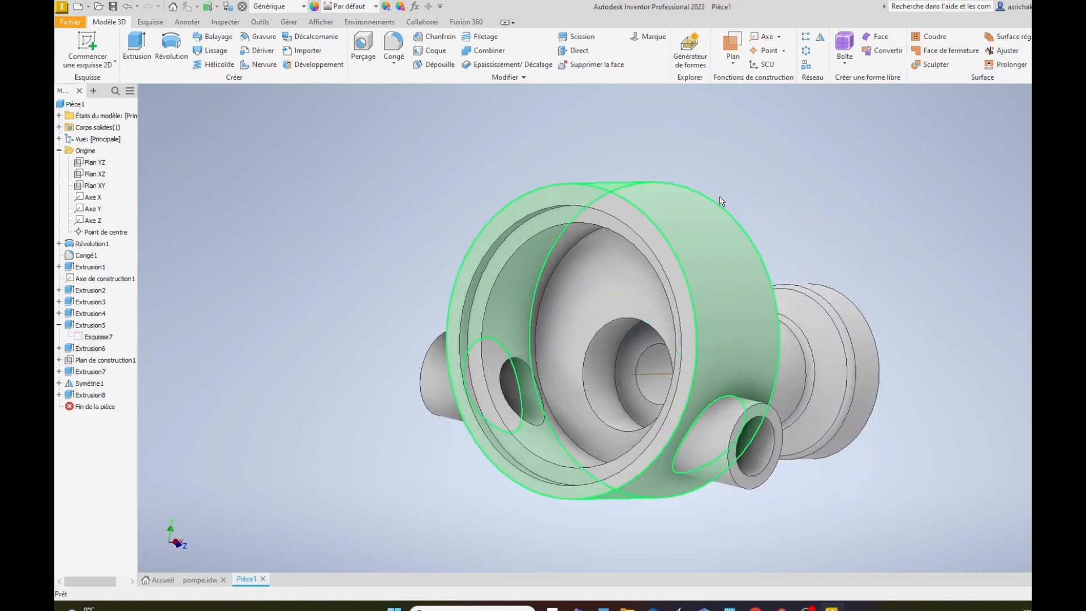
click(763, 39)
click(781, 440)
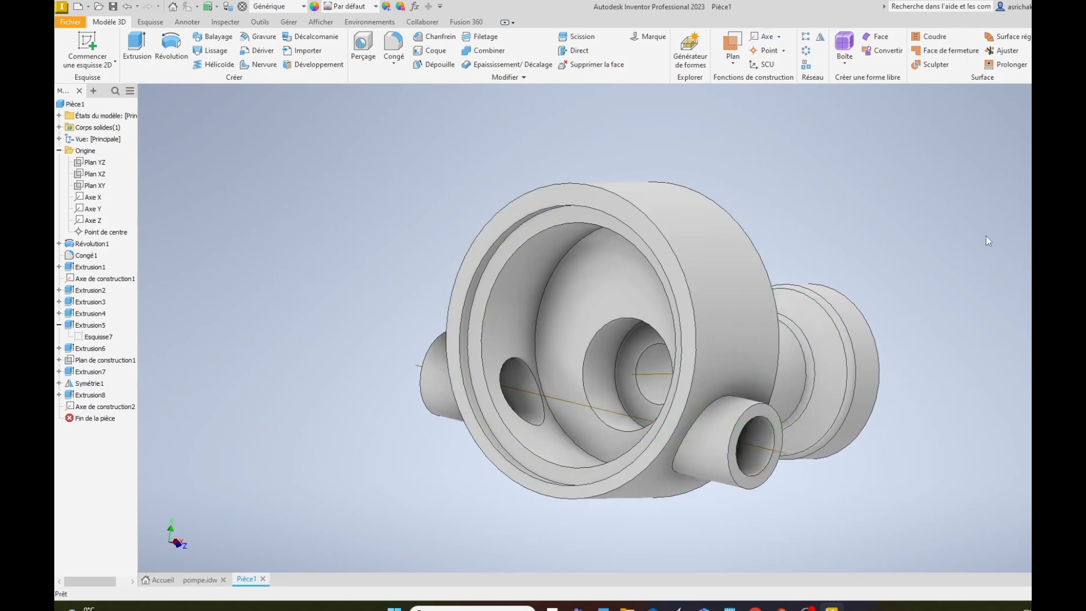
Step: Set up a 3 mm fillet on the edges where the two side bosses meet the housing
scroll(943, 266, down, 3)
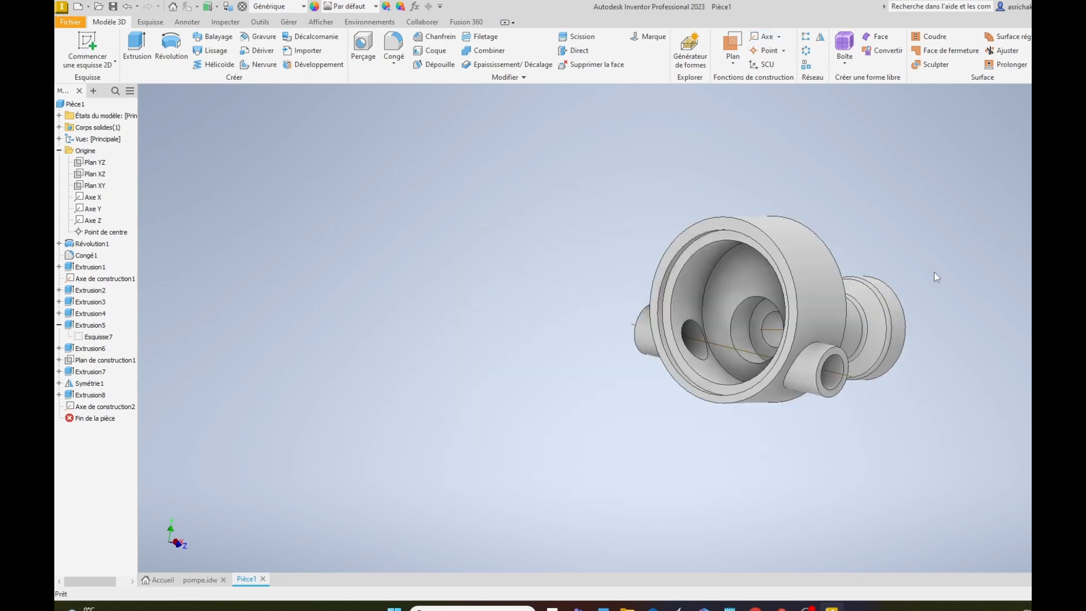
key(F4)
drag(815, 288, 777, 326)
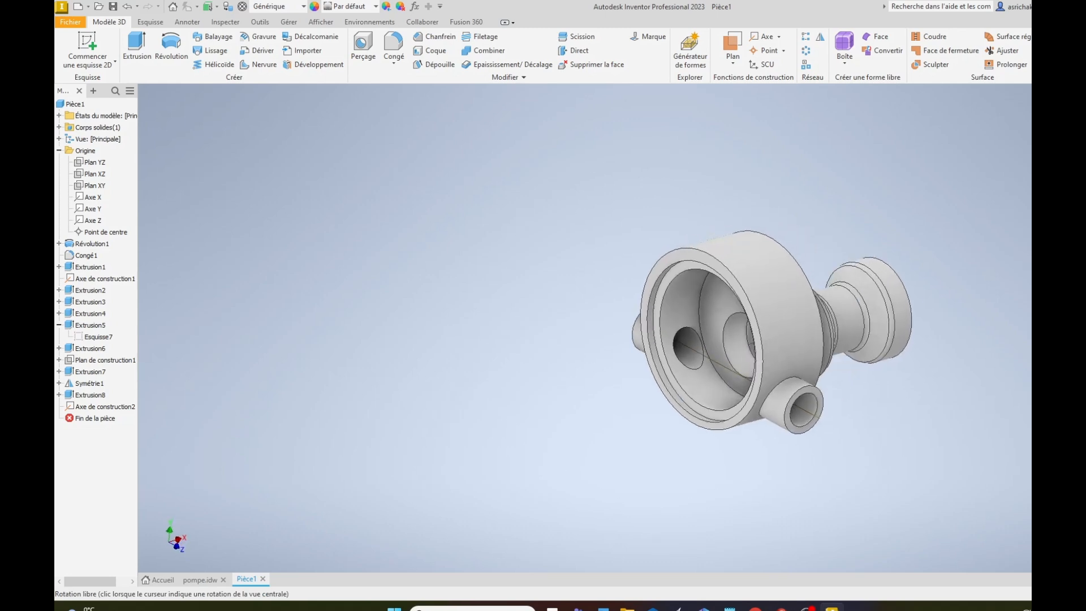
right_click(776, 326)
click(815, 326)
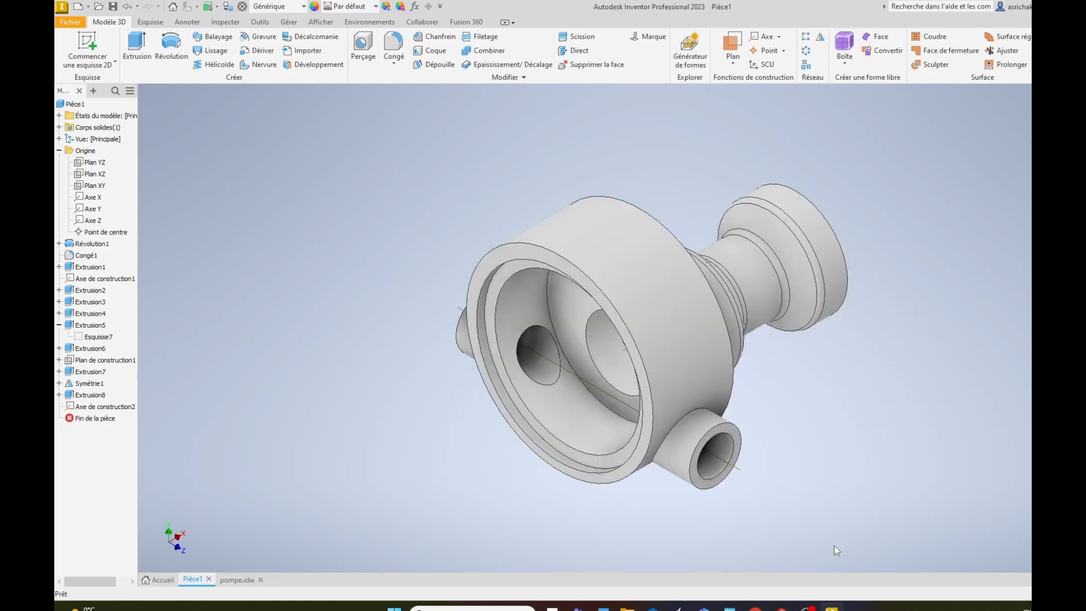
click(394, 47)
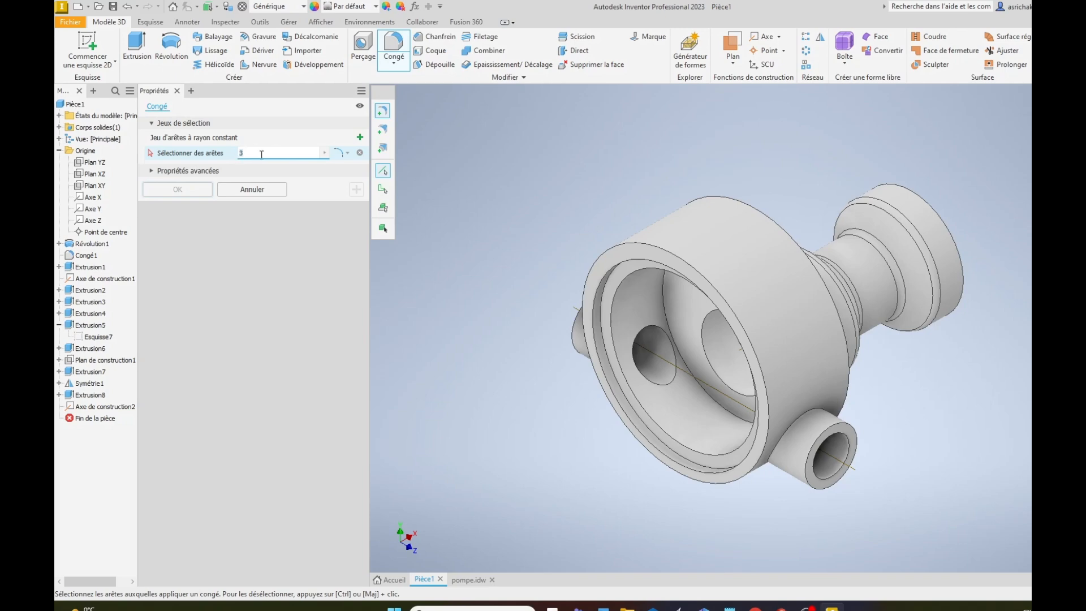
click(802, 418)
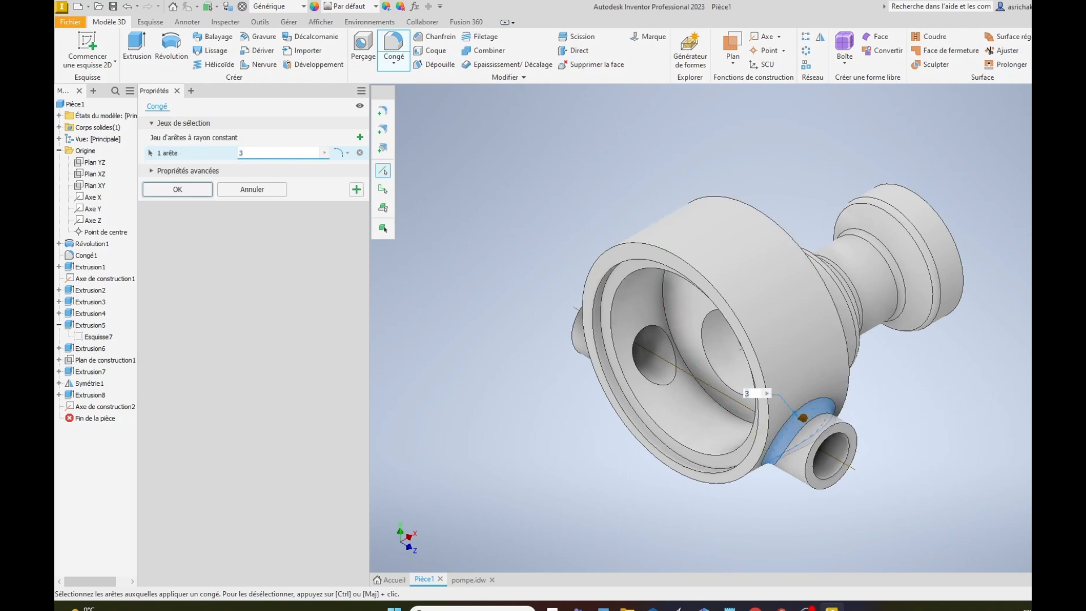
shift+middle_drag(760, 389, 962, 342)
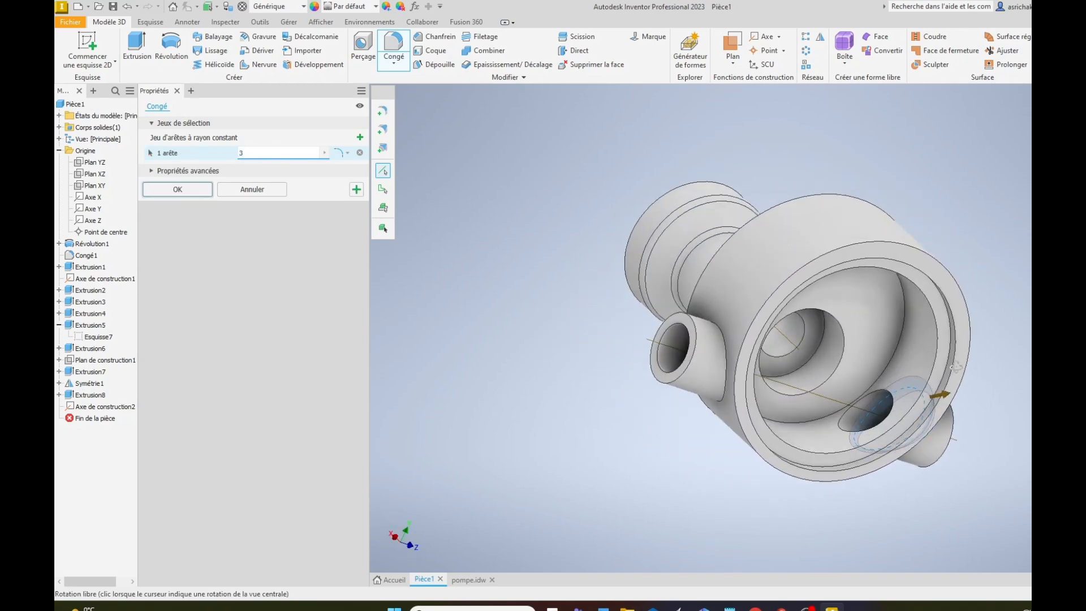
right_click(731, 335)
click(774, 335)
click(722, 330)
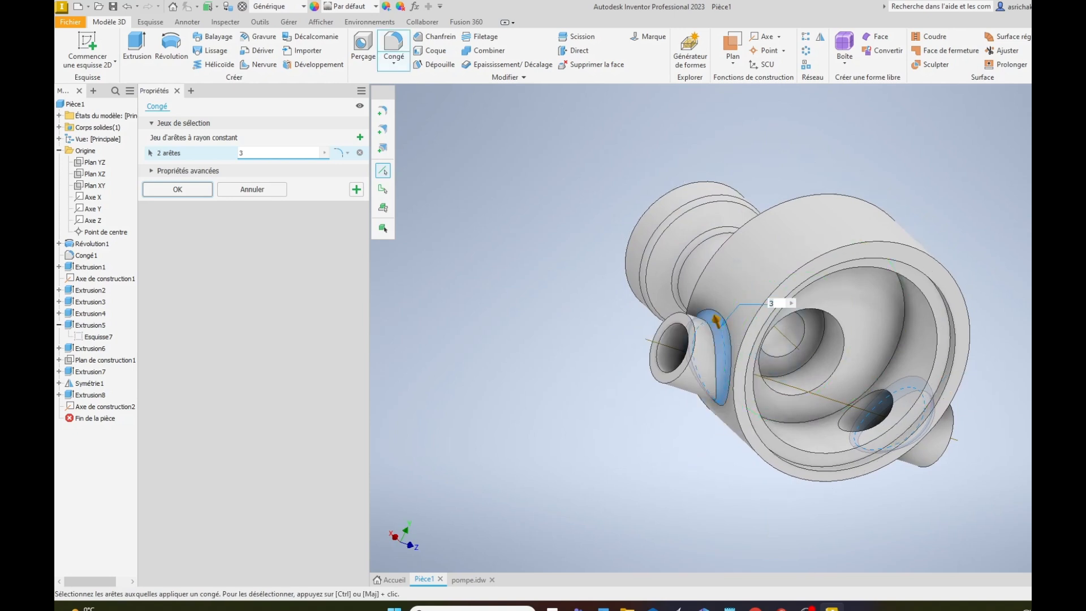
Step: Add the edge where the neck meets the housing's back face to the 3 mm fillet and apply it
shift+middle_drag(724, 331, 897, 365)
right_click(896, 365)
click(940, 364)
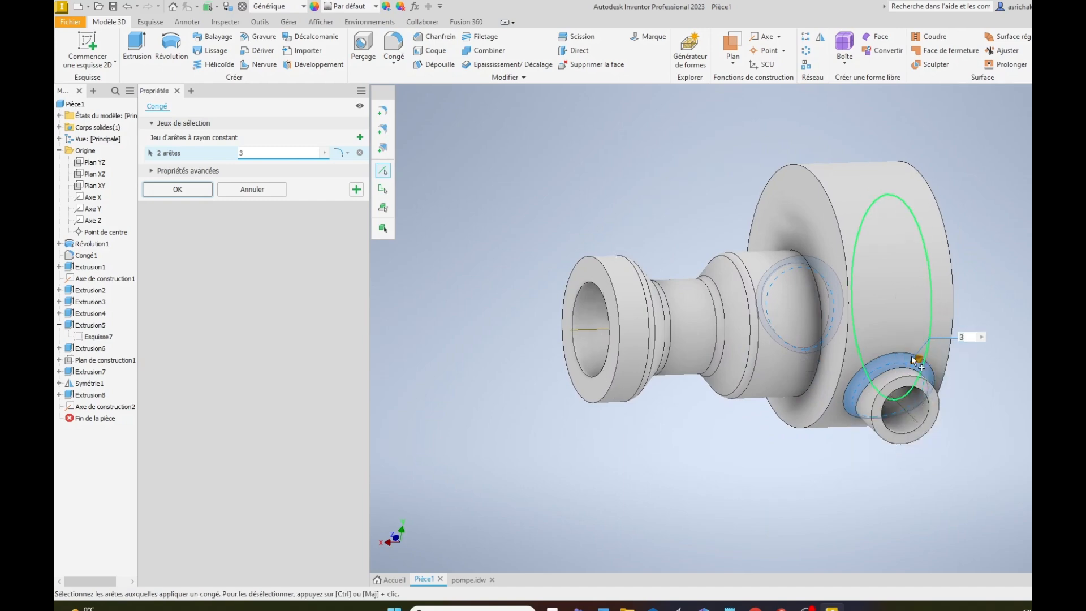
click(817, 294)
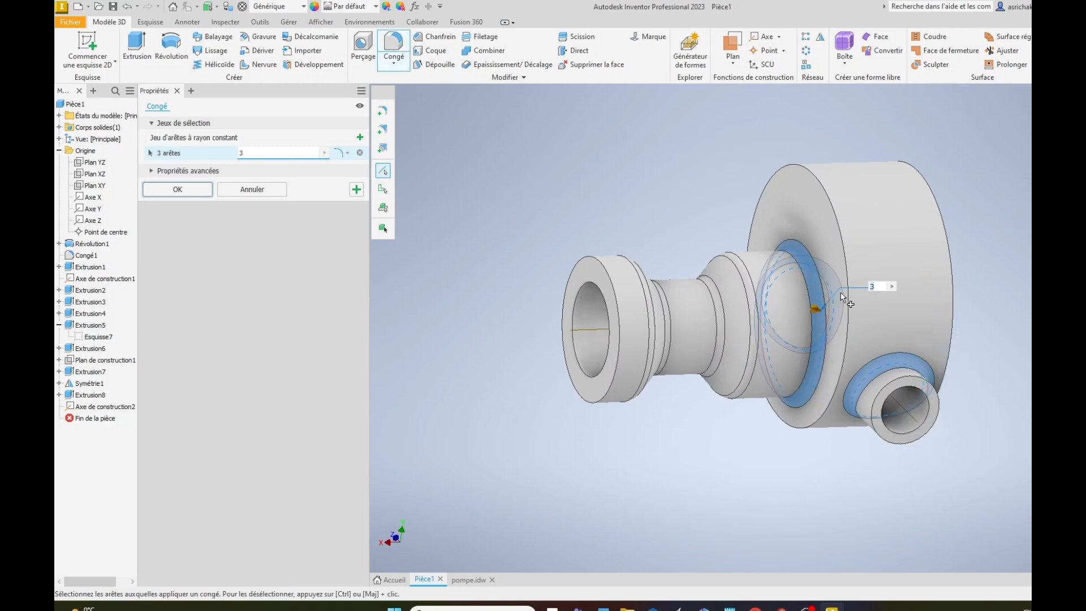
click(182, 193)
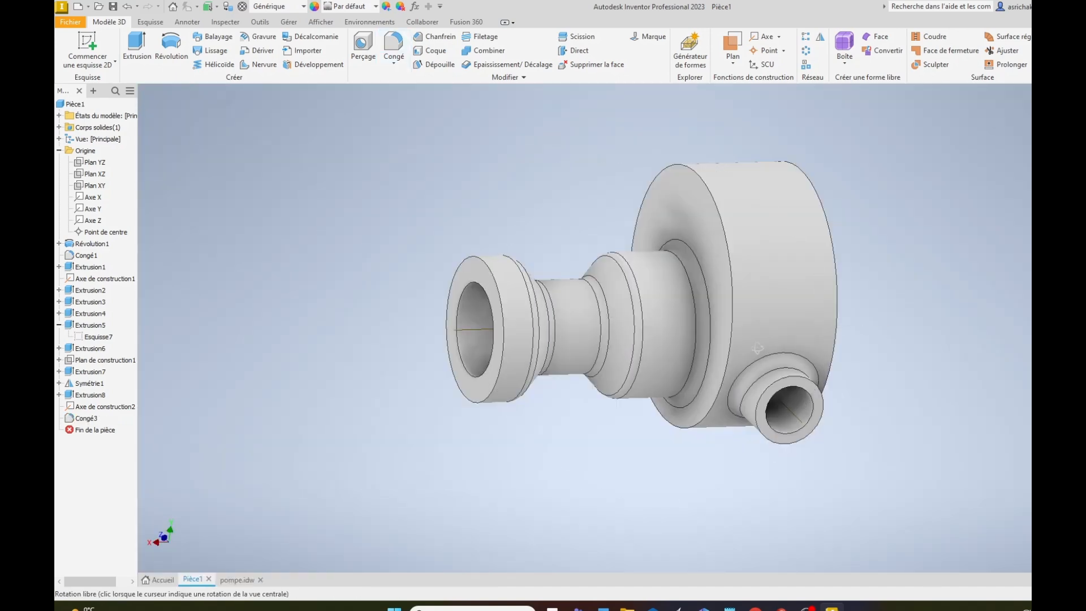
Step: Create a work plane offset -4 mm from the annular end face of the neck's end collar
shift+middle_drag(840, 325, 296, 412)
scroll(733, 390, up, 3)
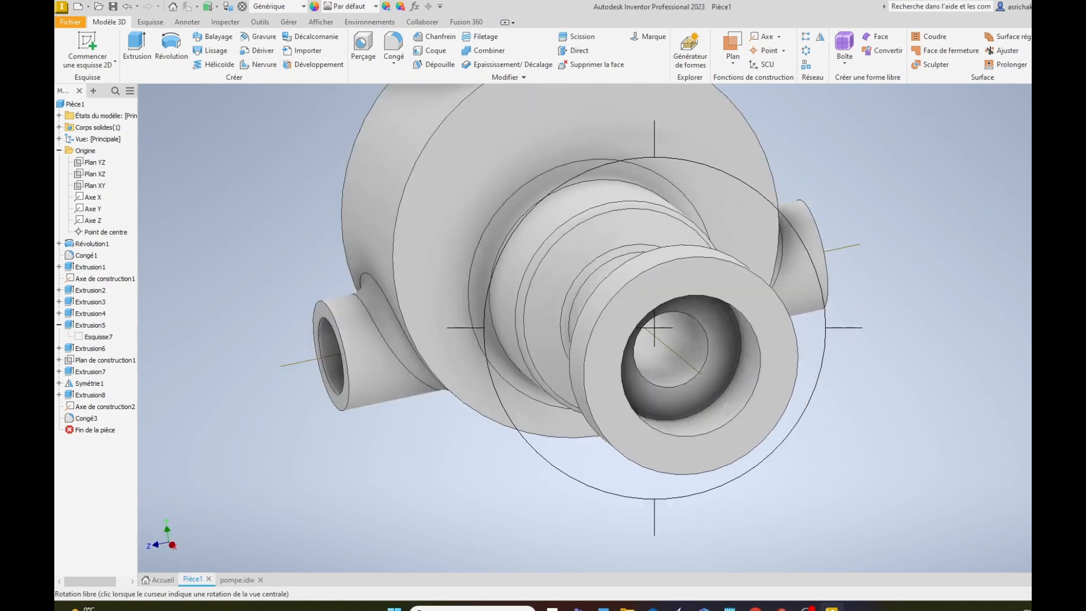
right_click(927, 355)
click(966, 350)
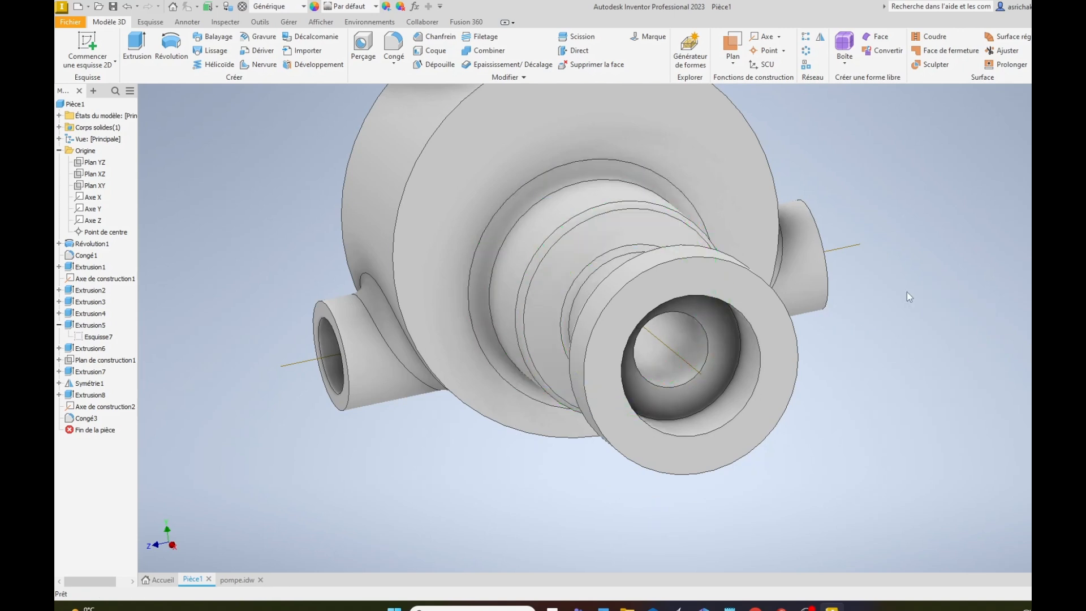
click(734, 64)
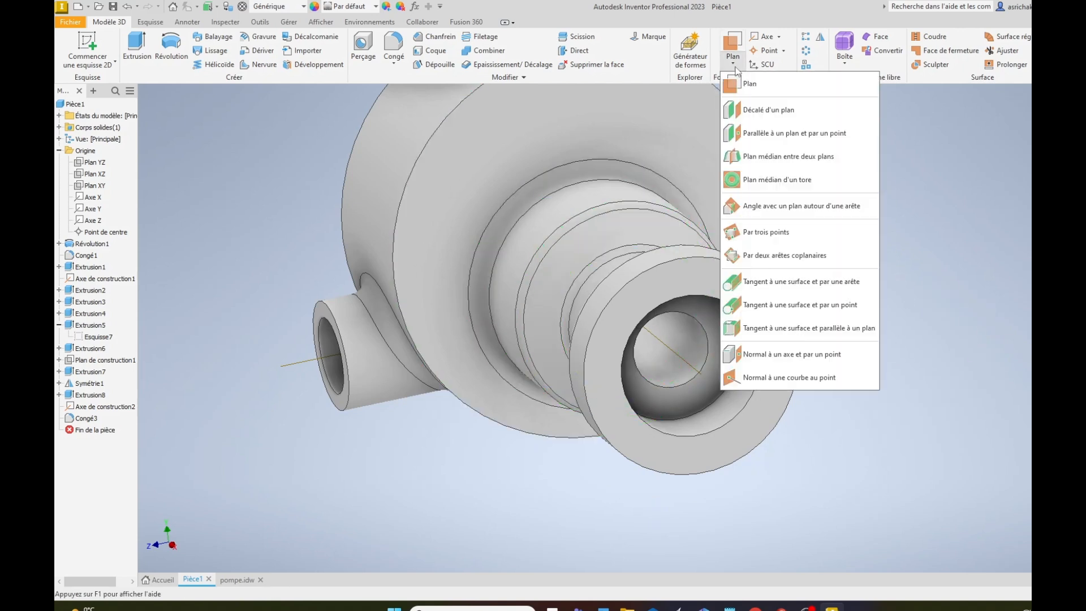
click(753, 112)
click(720, 286)
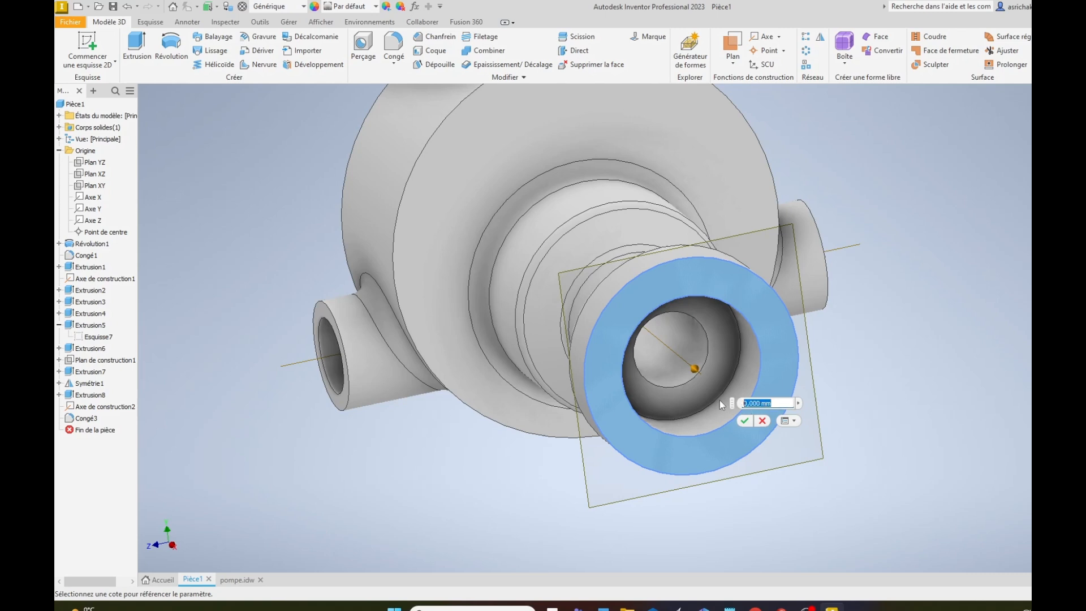
text(-4)
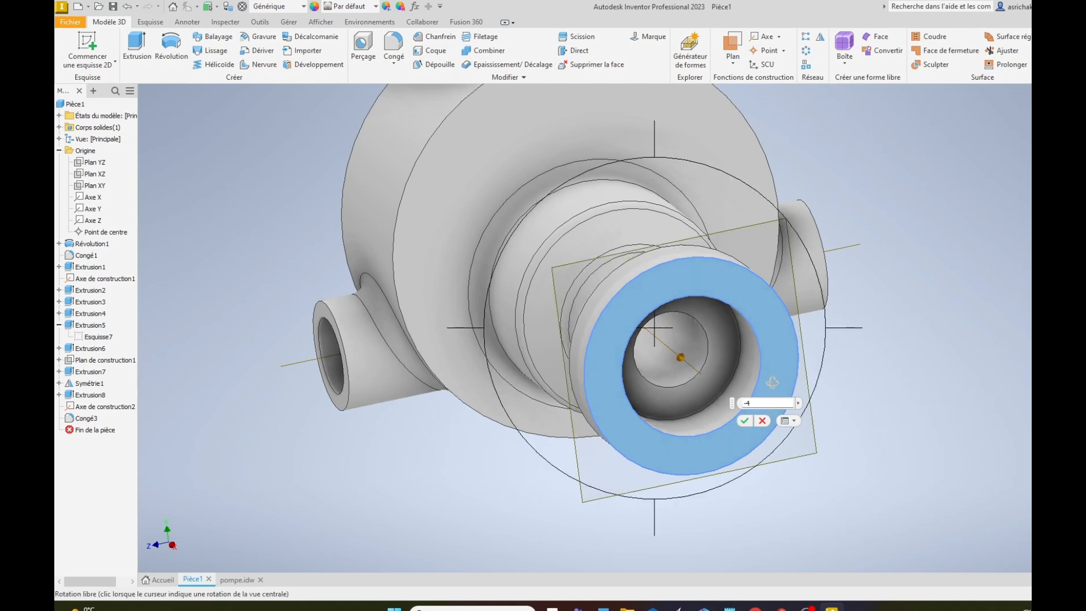
shift+middle_drag(742, 377, 771, 399)
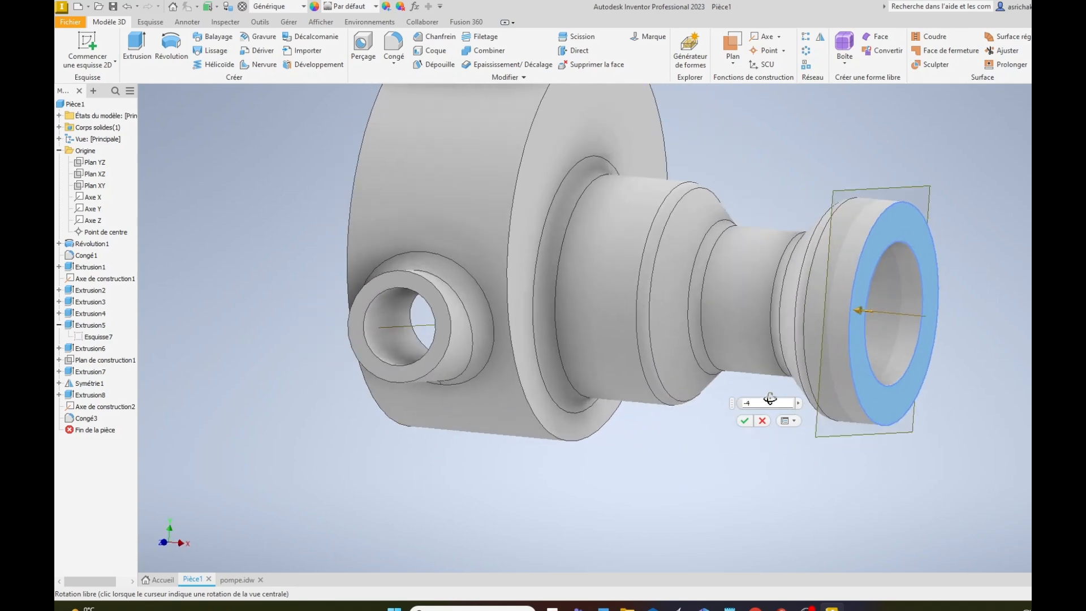
click(745, 421)
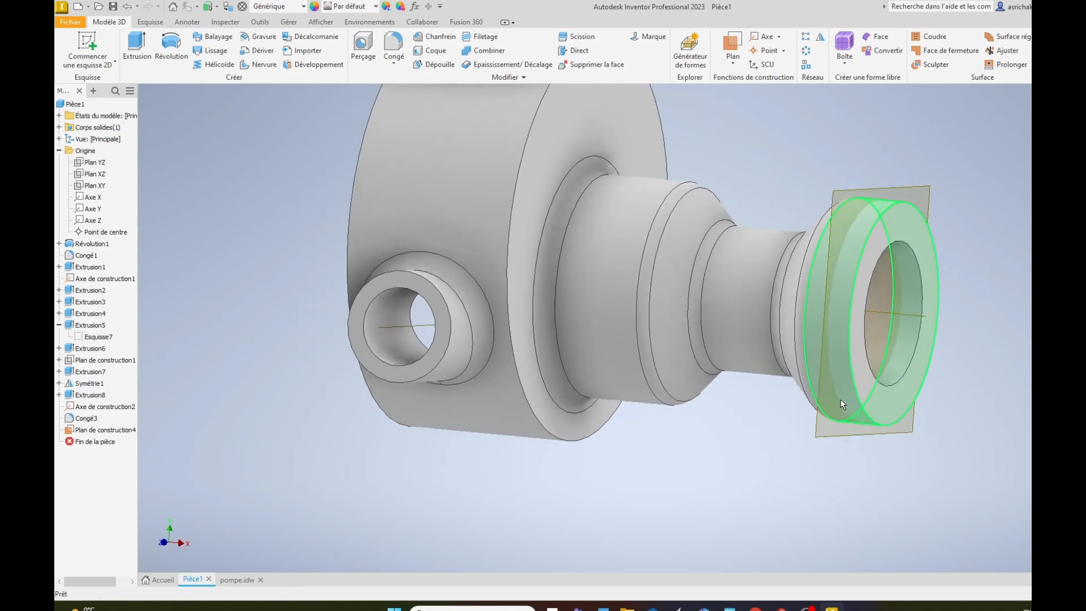
Step: Check the groove dimensions in the pompe drawing and start a 2D sketch on the work plane offset inside the end collar
click(235, 580)
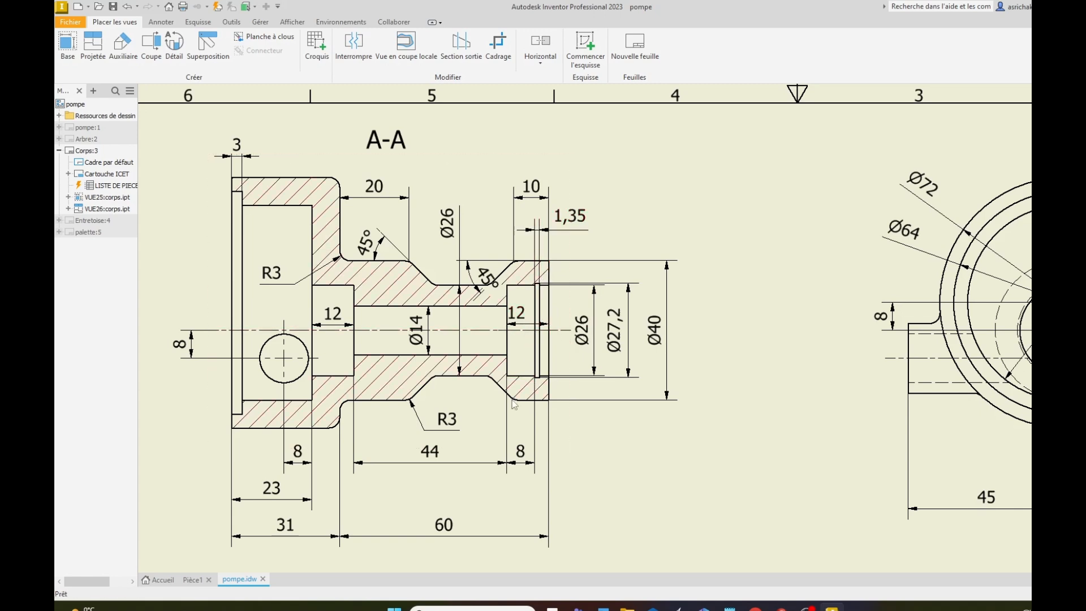
click(193, 580)
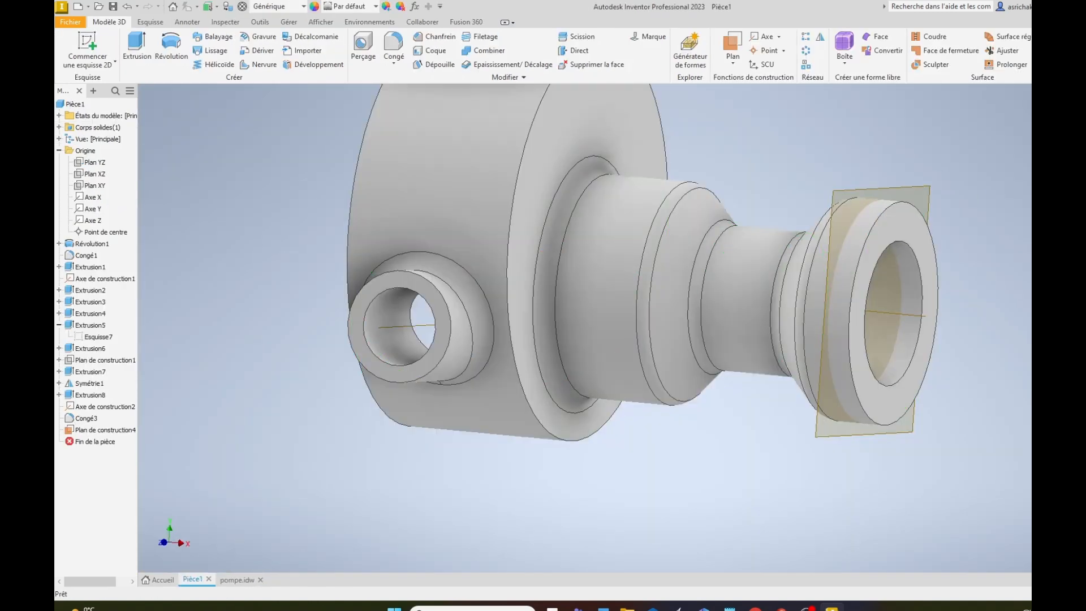
key(F4)
drag(871, 300, 720, 328)
right_click(719, 328)
click(705, 354)
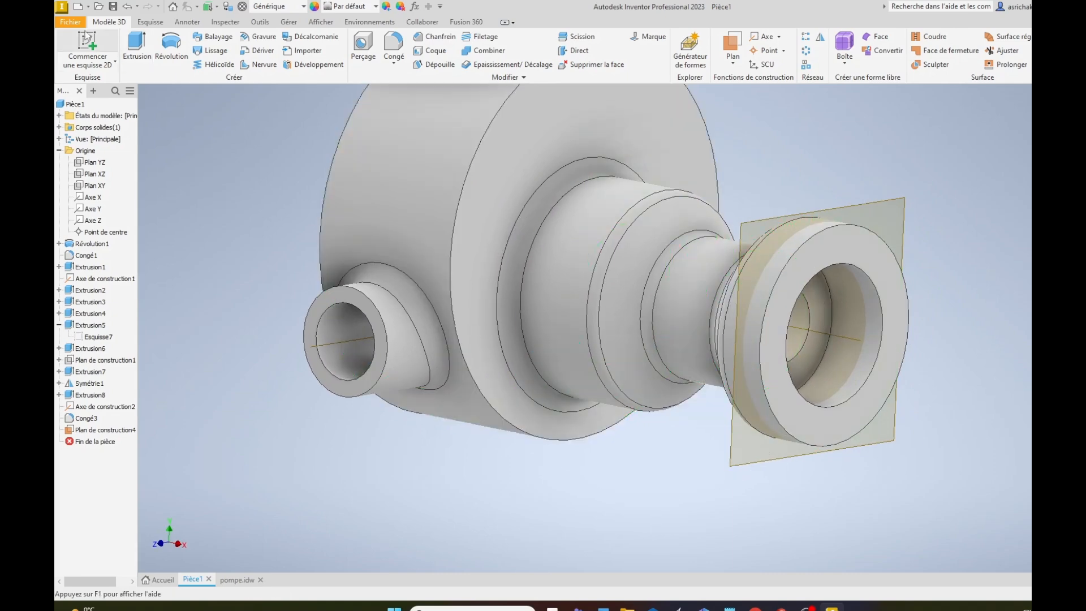
click(111, 50)
click(882, 203)
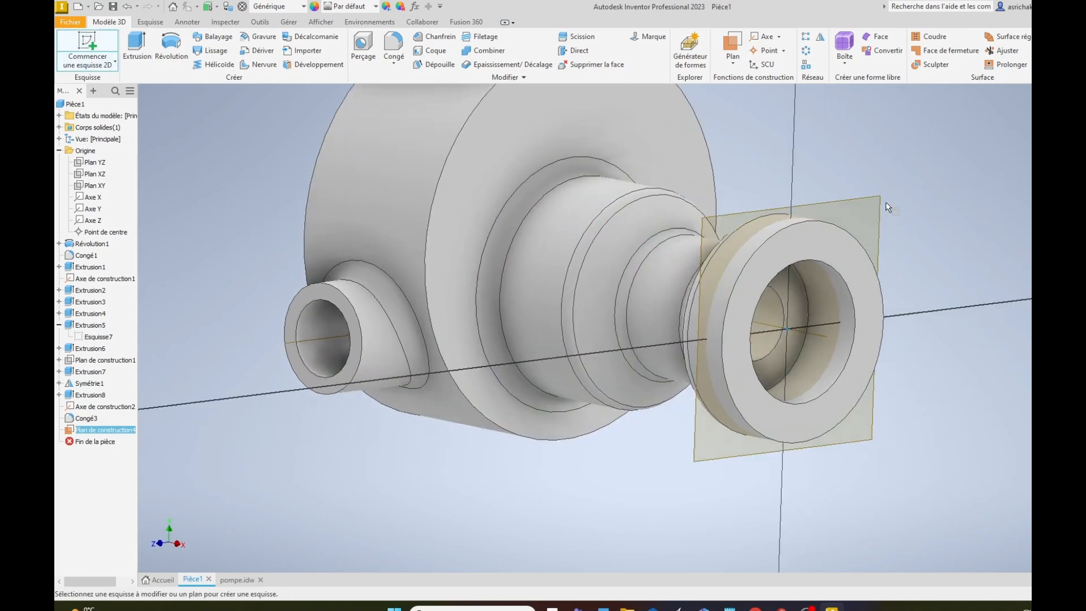
Step: Slice the model display at the sketch plane and orient the view face-on to the sketch
key(F4)
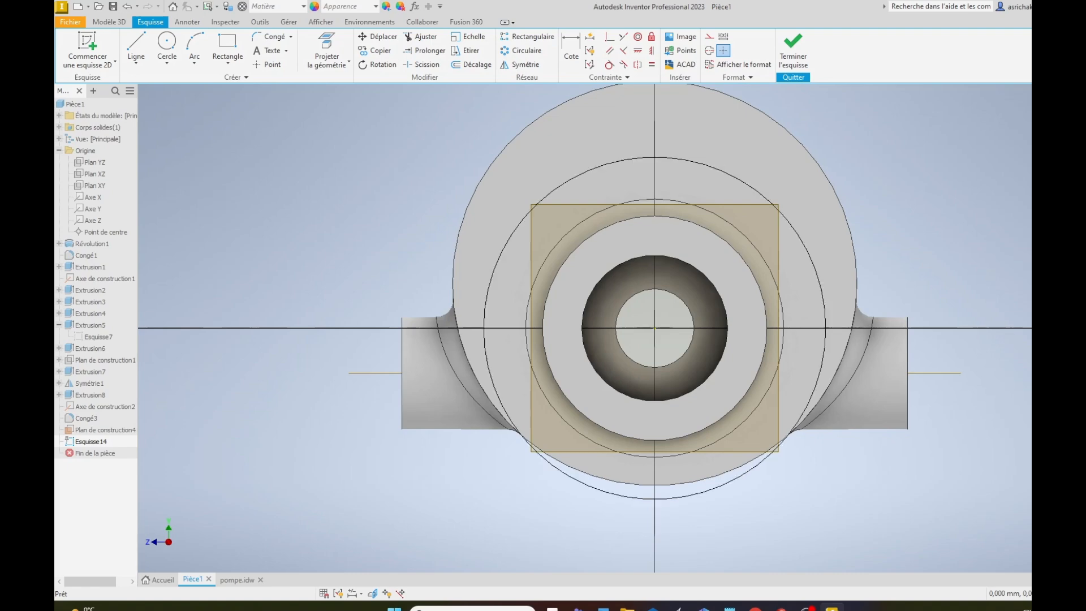
mouse_move(731, 297)
mouse_down()
mouse_move(781, 296)
mouse_move(827, 313)
mouse_move(844, 338)
mouse_move(826, 239)
mouse_up()
right_click(825, 232)
click(854, 235)
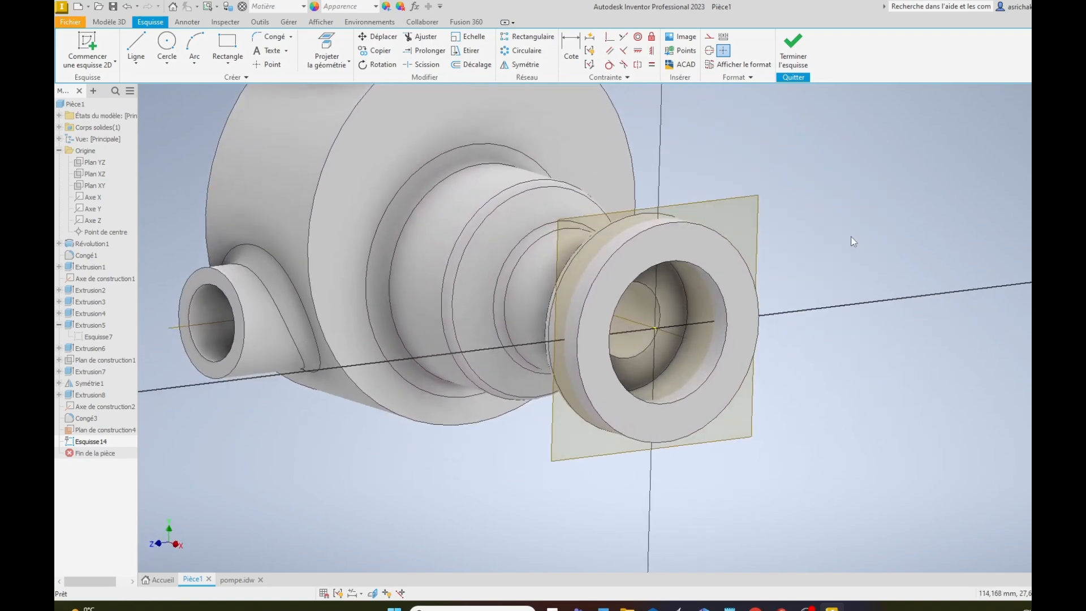
click(373, 593)
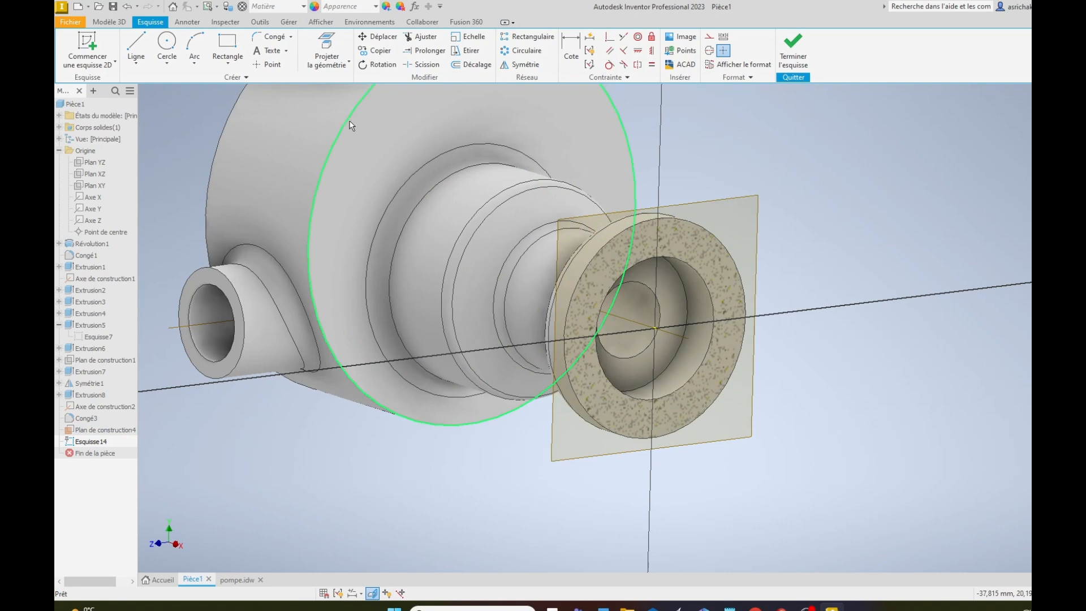
click(167, 44)
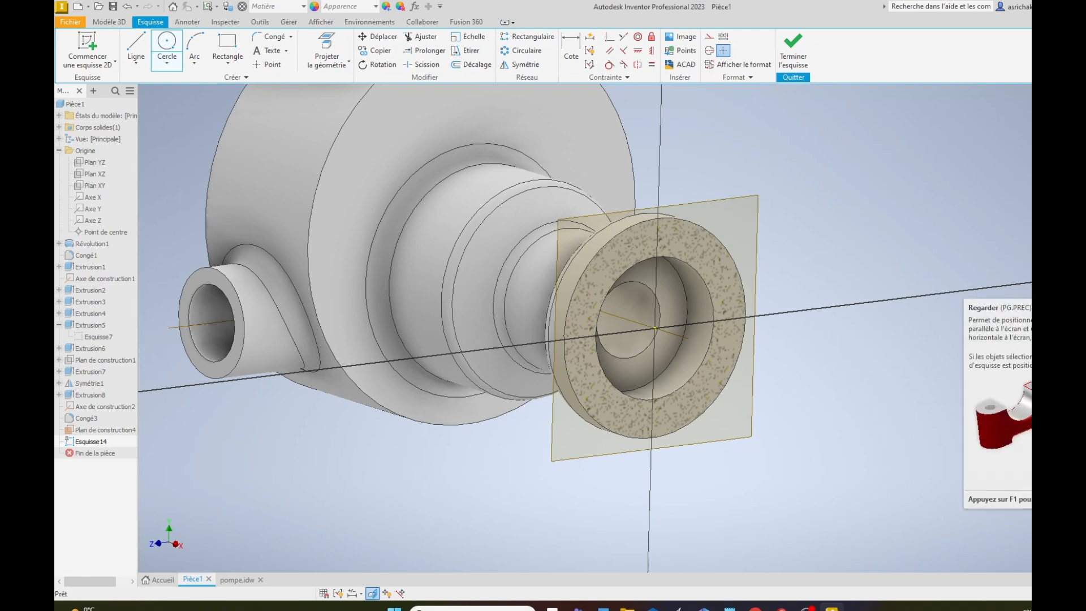
key(Page_Up)
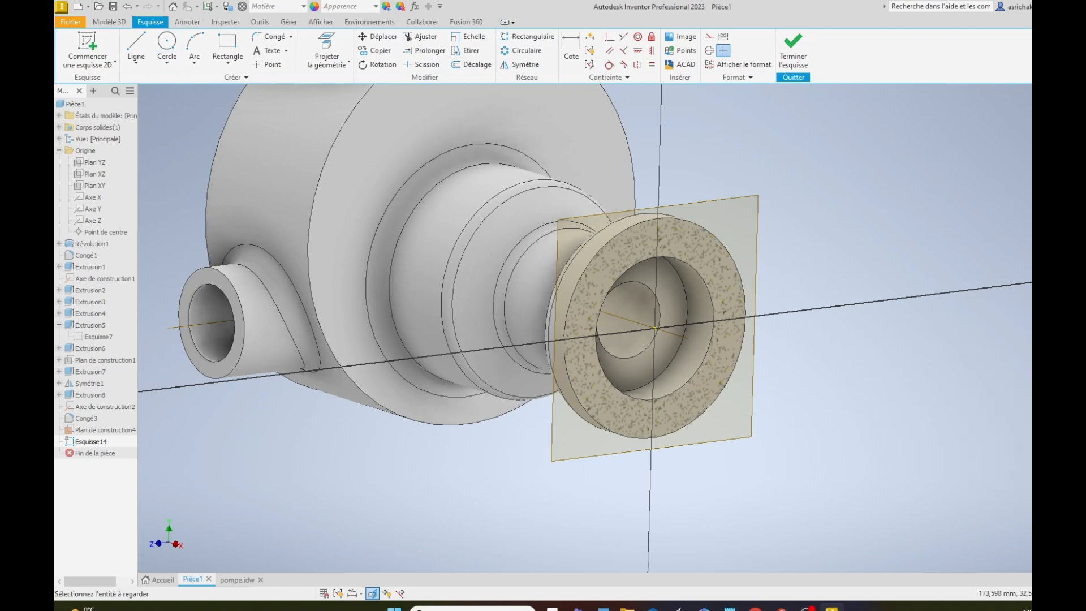
click(719, 205)
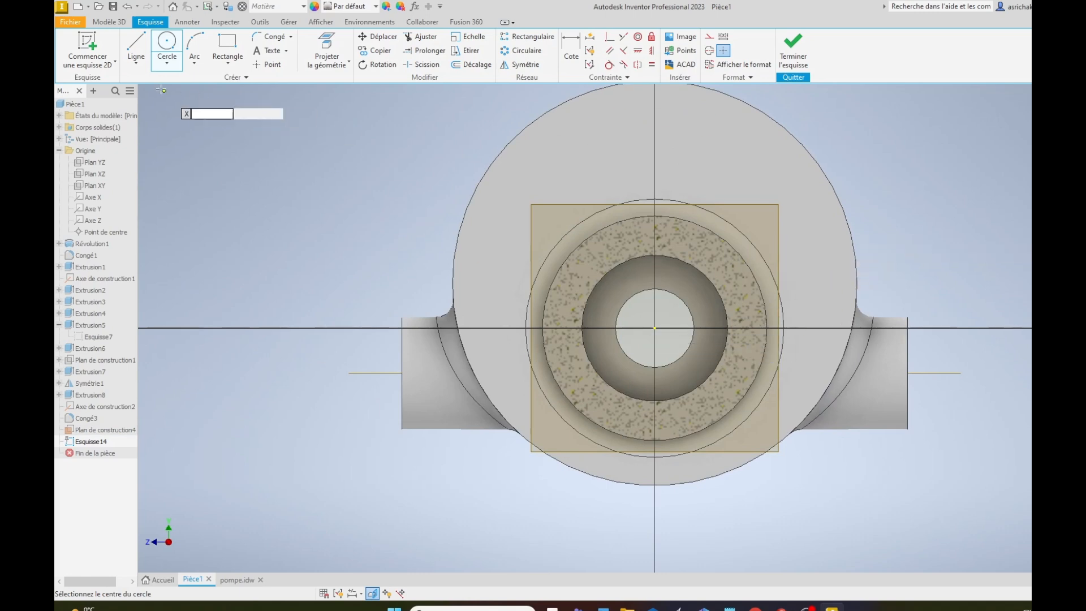
Step: Sketch a 27.2 mm circle centred on the neck bore and a concentric circle on the bore's edge, and finish the sketch
click(167, 50)
click(167, 50)
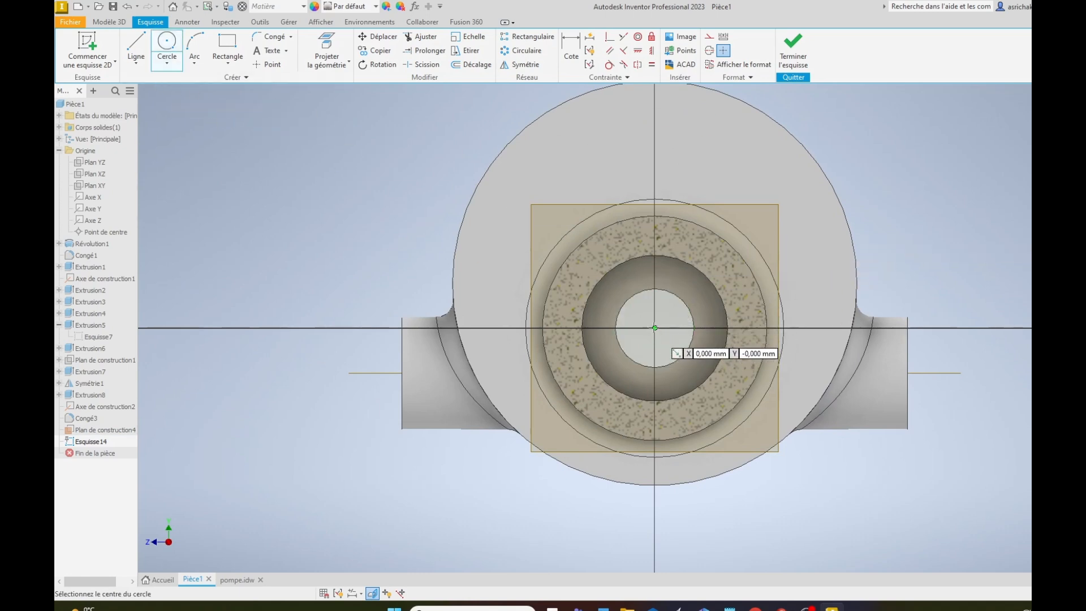
click(654, 327)
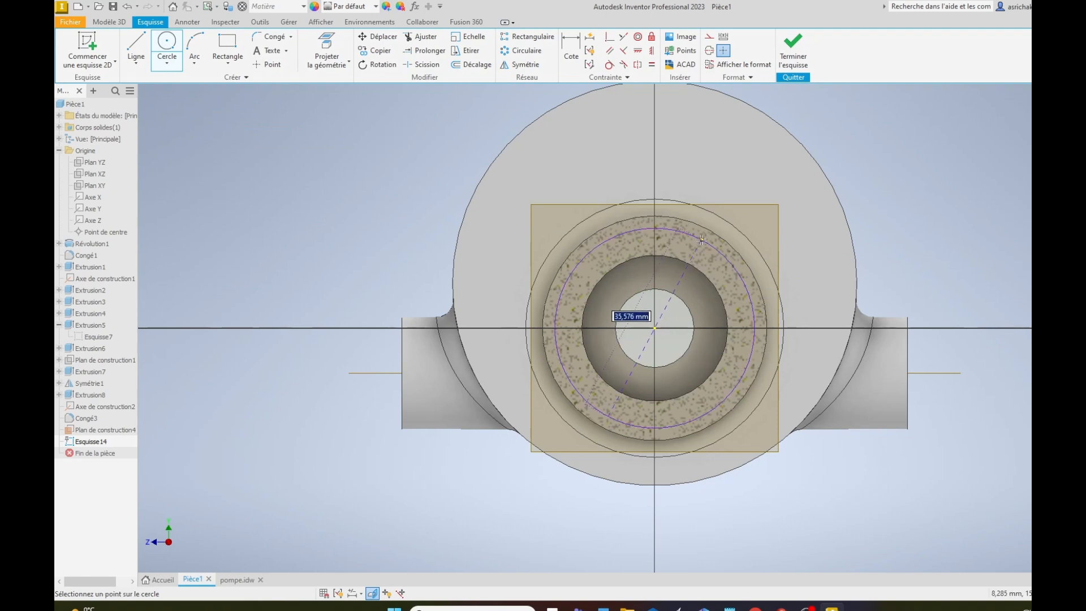
text(27.2)
key(Return)
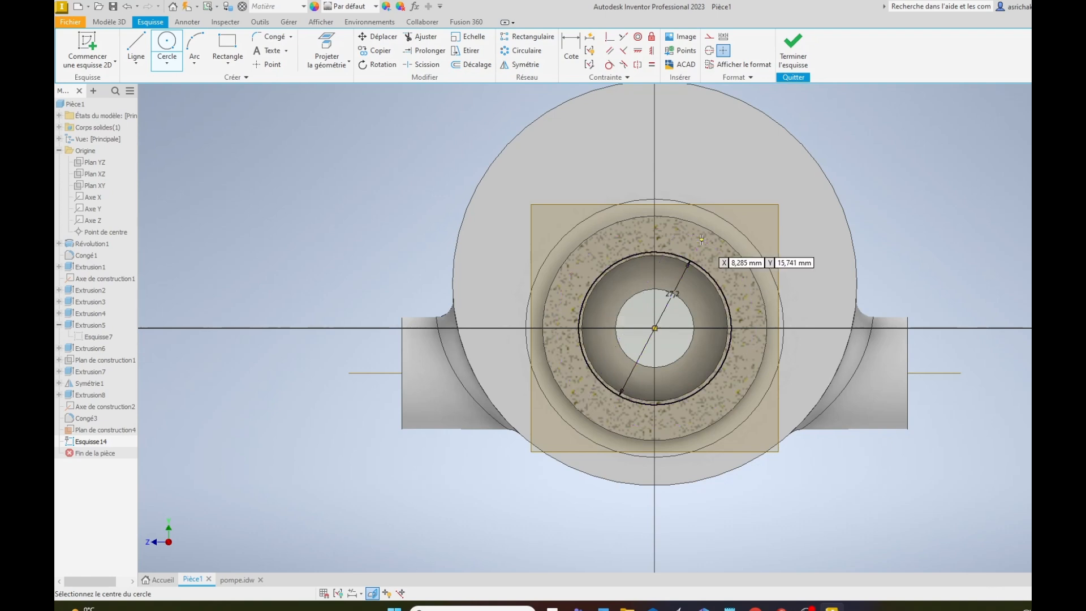
scroll(679, 252, up, 3)
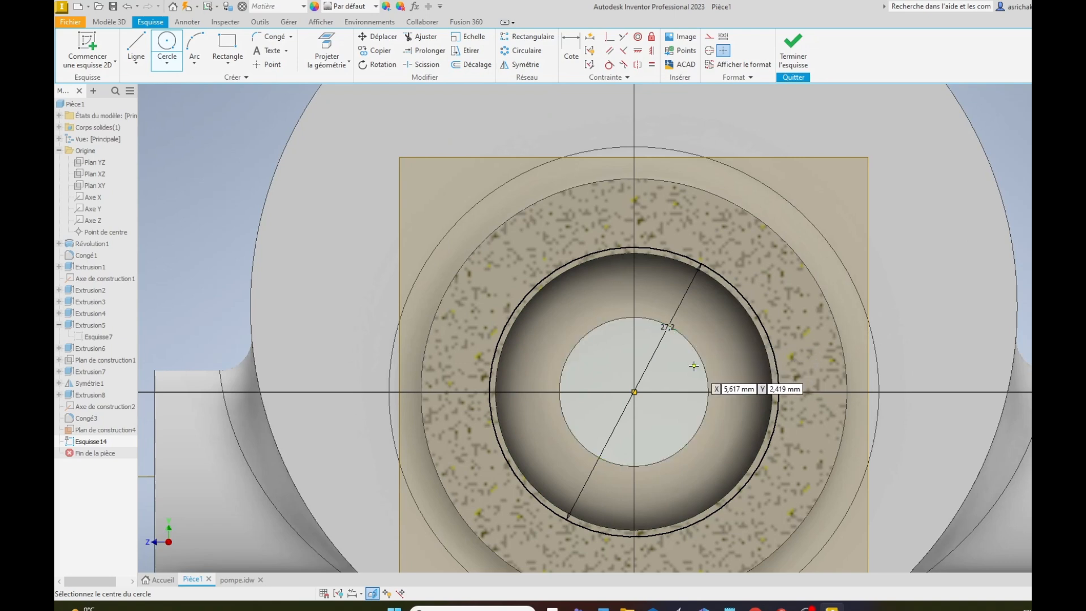
click(635, 392)
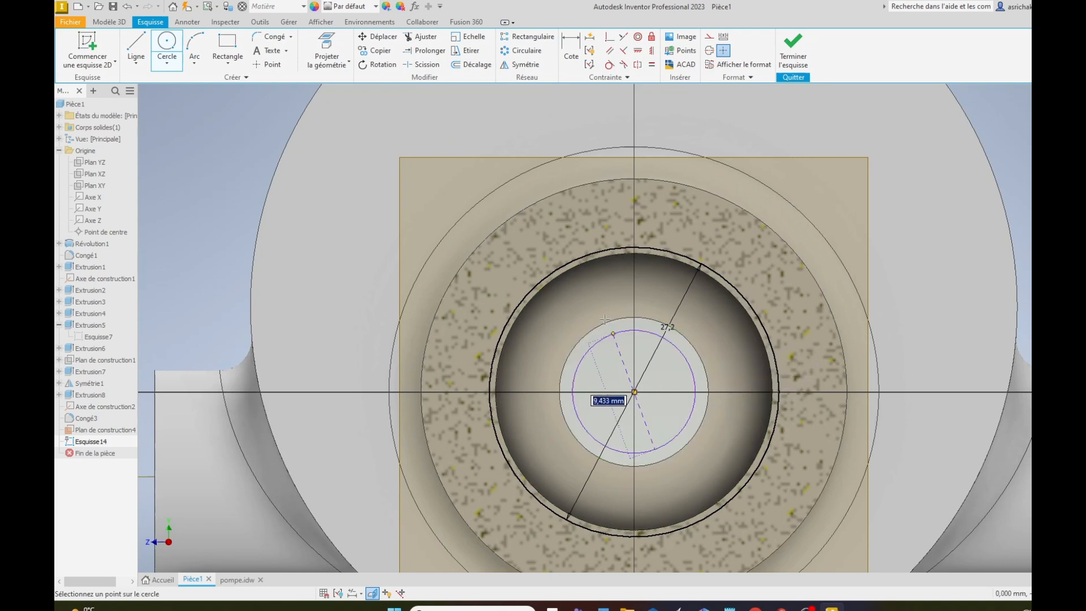
click(581, 262)
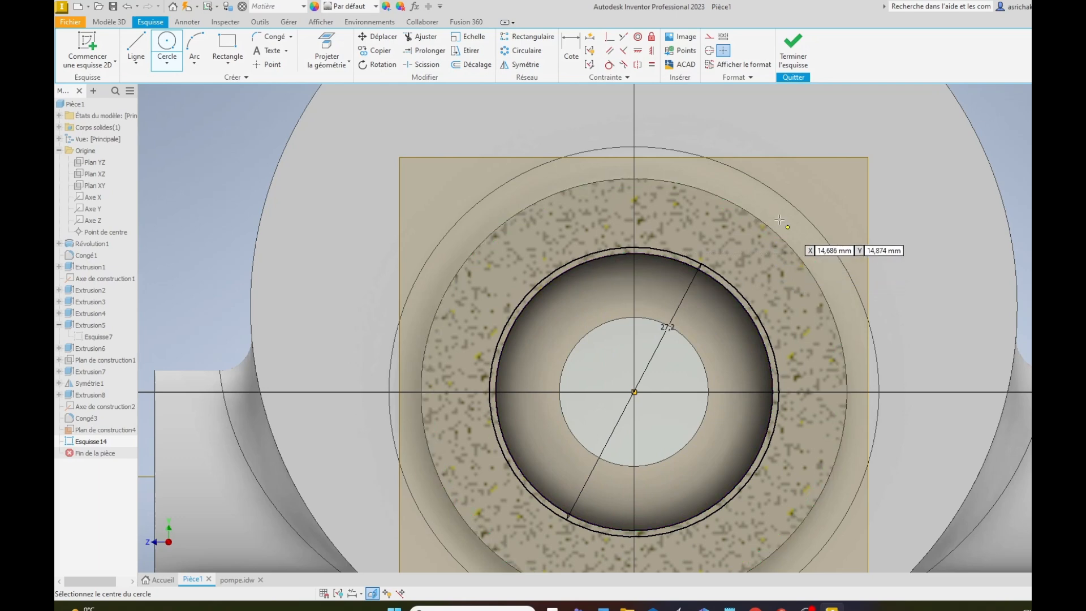
click(792, 46)
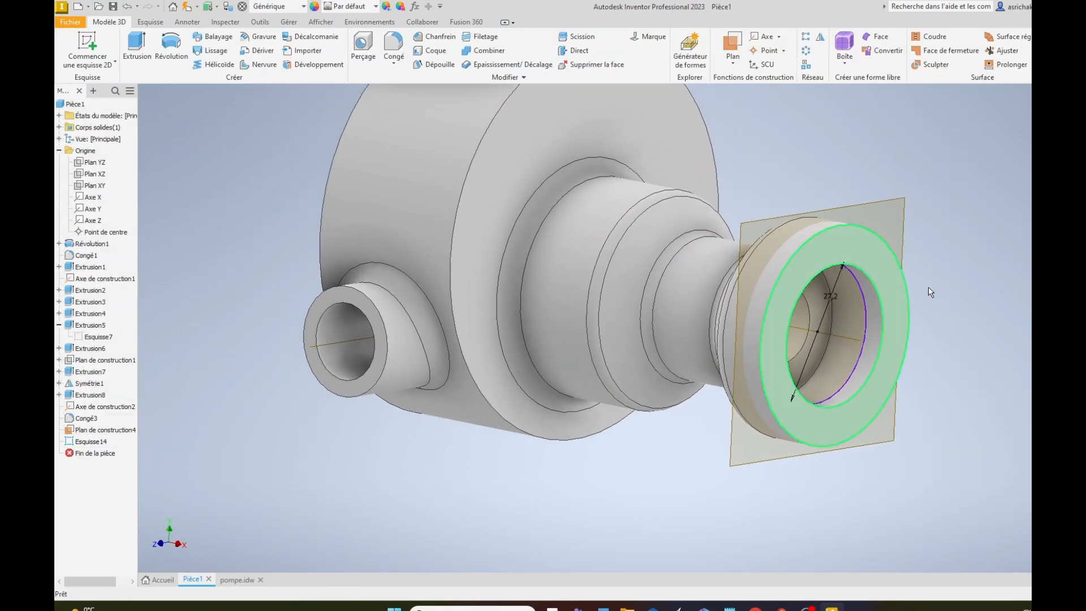
Step: Extrude the thin ring between the two circles as a 1.35 mm cut towards the end collar's outer face
scroll(940, 299, up, 3)
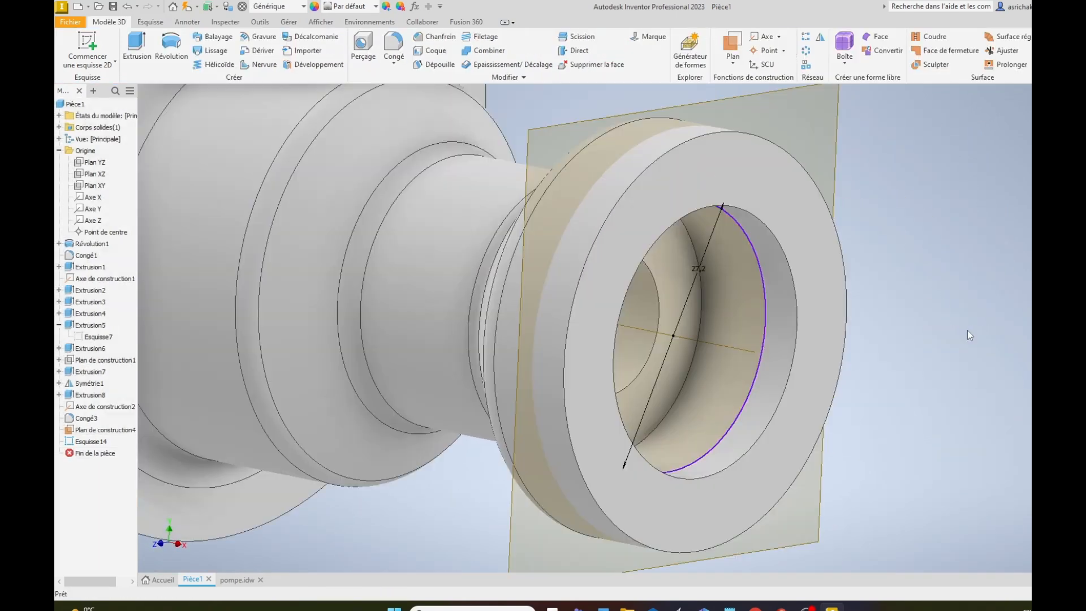
click(129, 45)
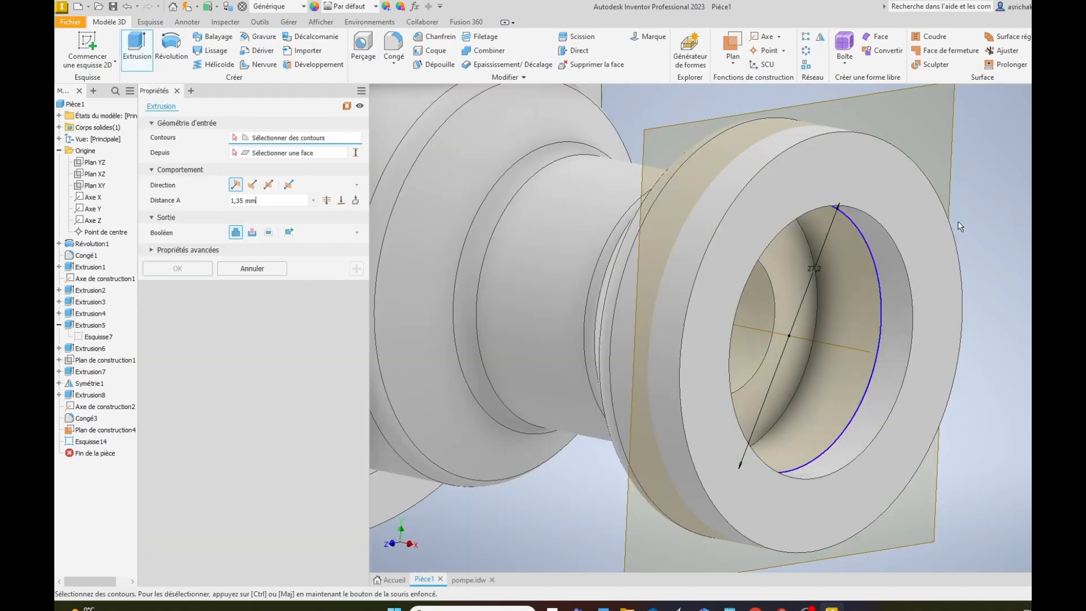
scroll(960, 227, up, 2)
scroll(799, 266, up, 3)
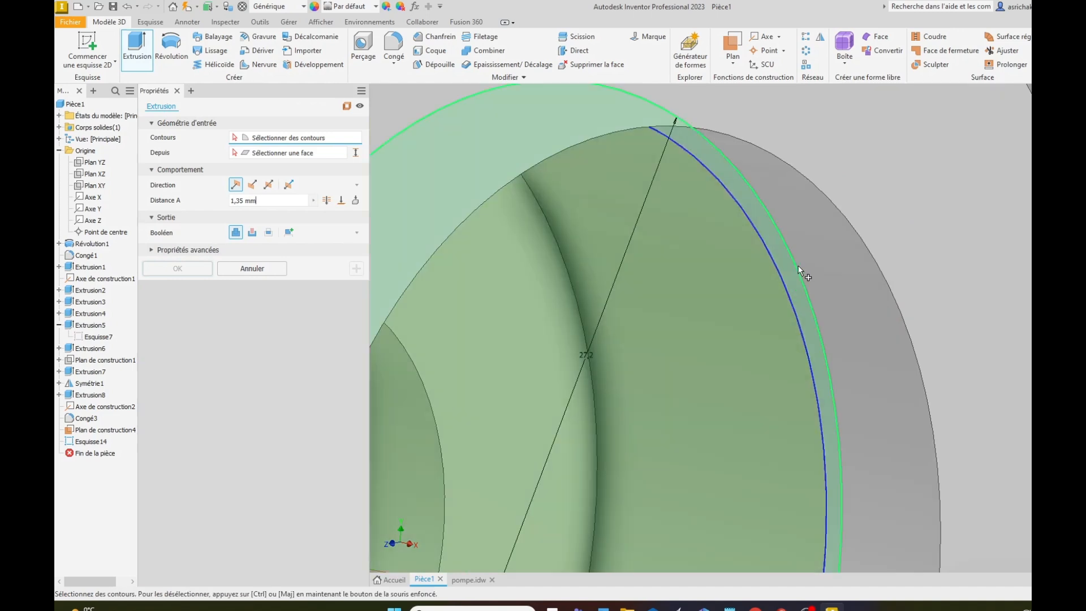
scroll(799, 266, up, 2)
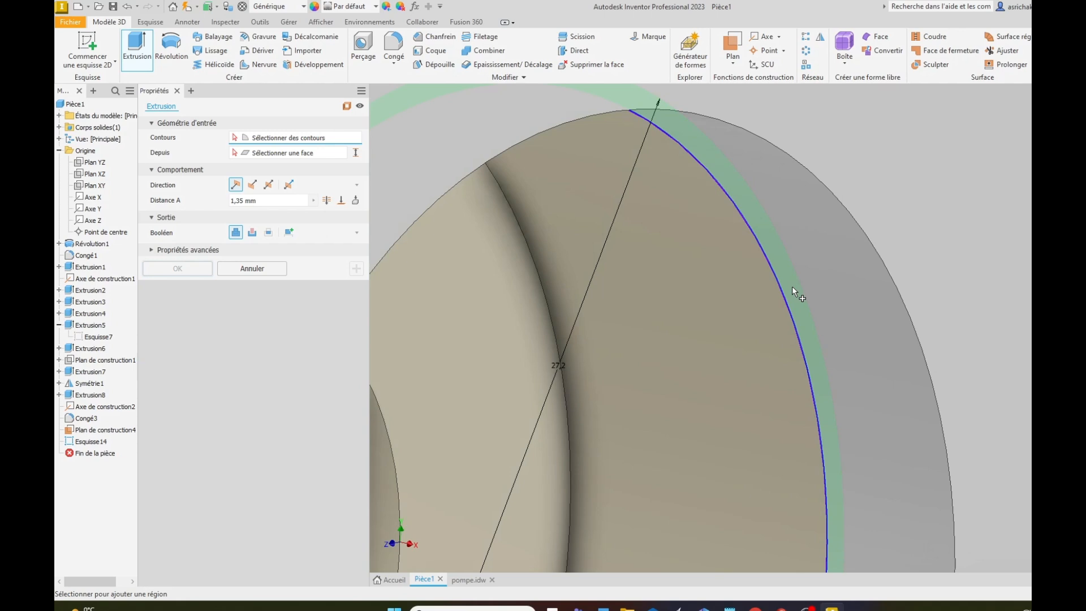
click(793, 287)
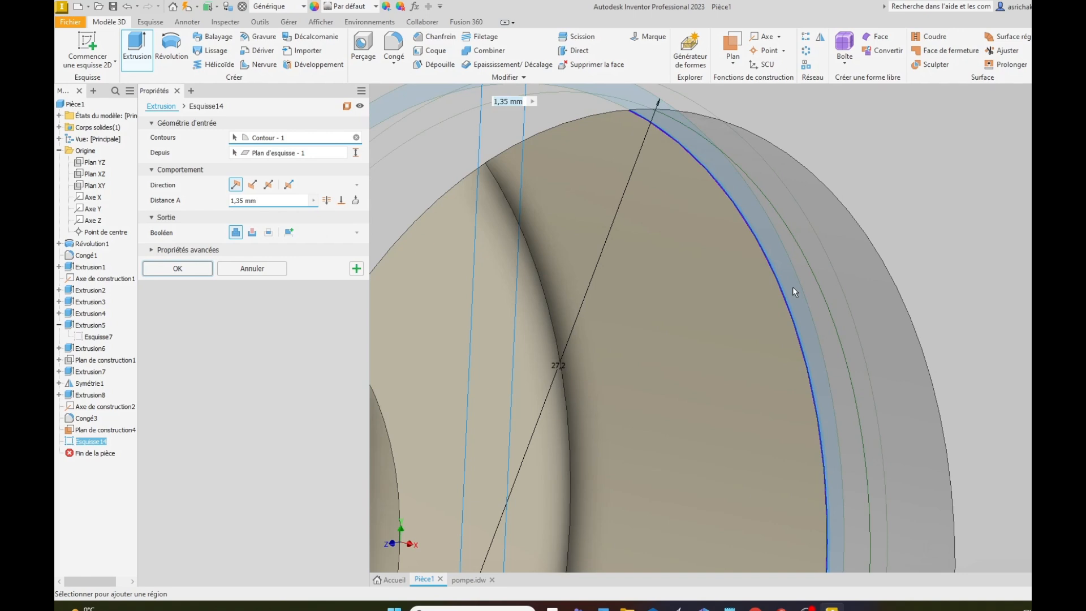
scroll(824, 429, down, 3)
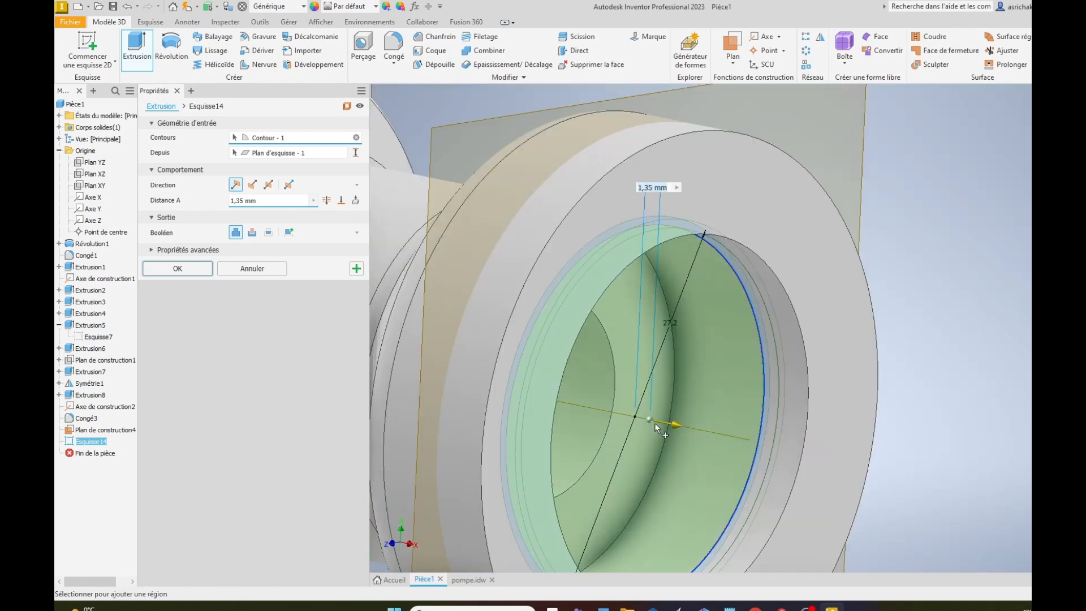
click(253, 185)
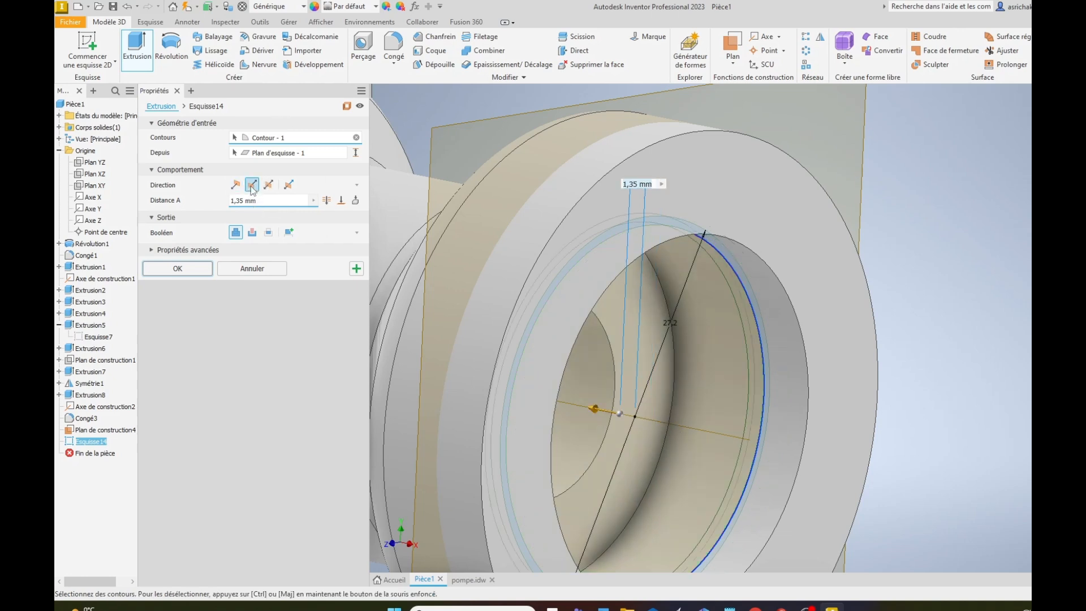
click(235, 185)
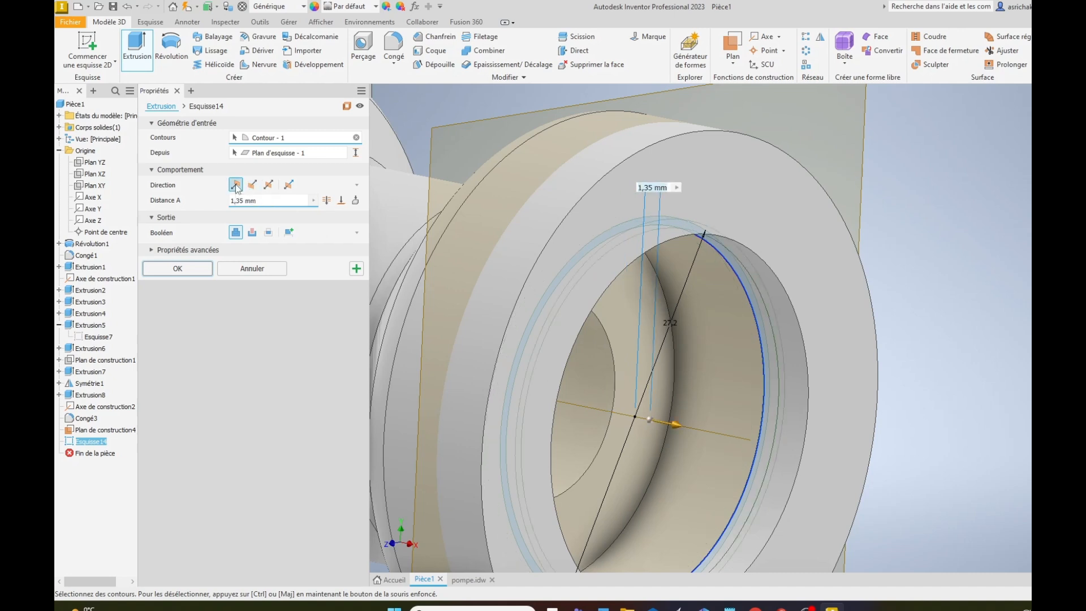
click(265, 200)
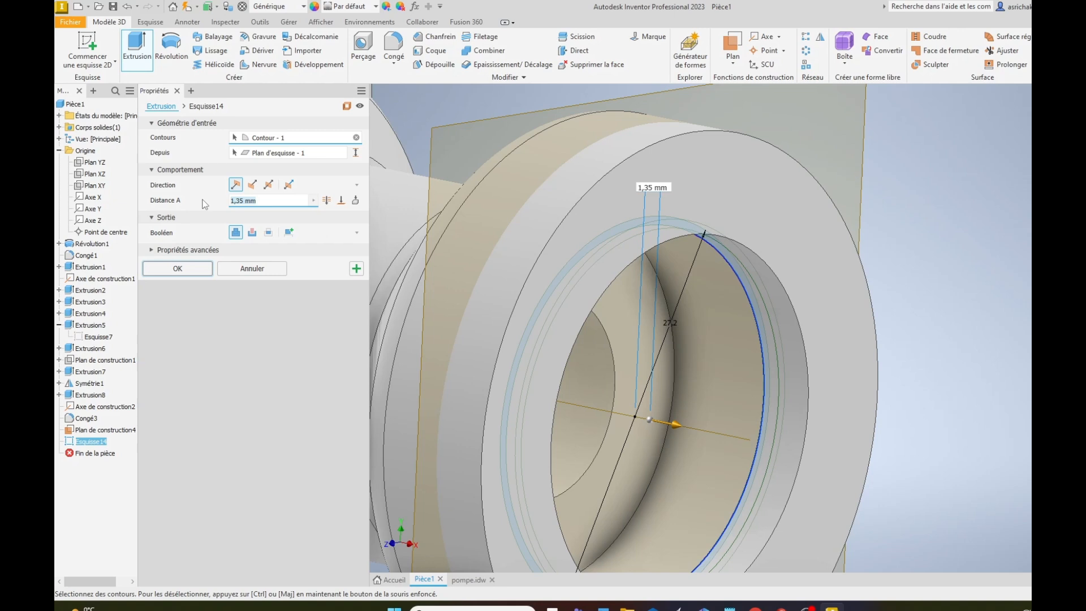
click(253, 233)
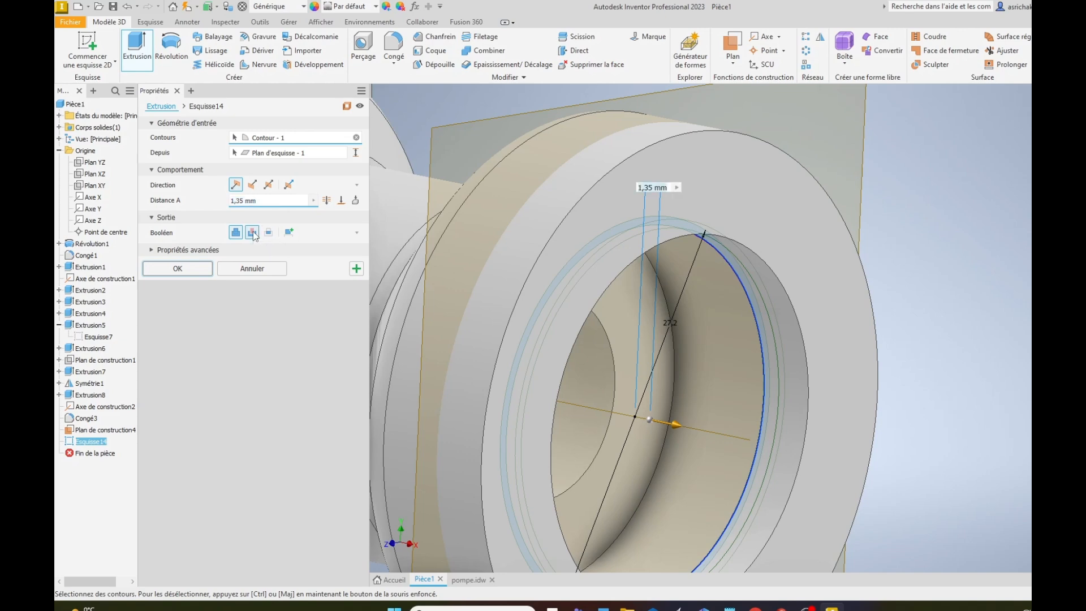
click(181, 270)
Step: Hide the work plane in the end collar and show the whole part in the isometric home view
scroll(588, 373, down, 3)
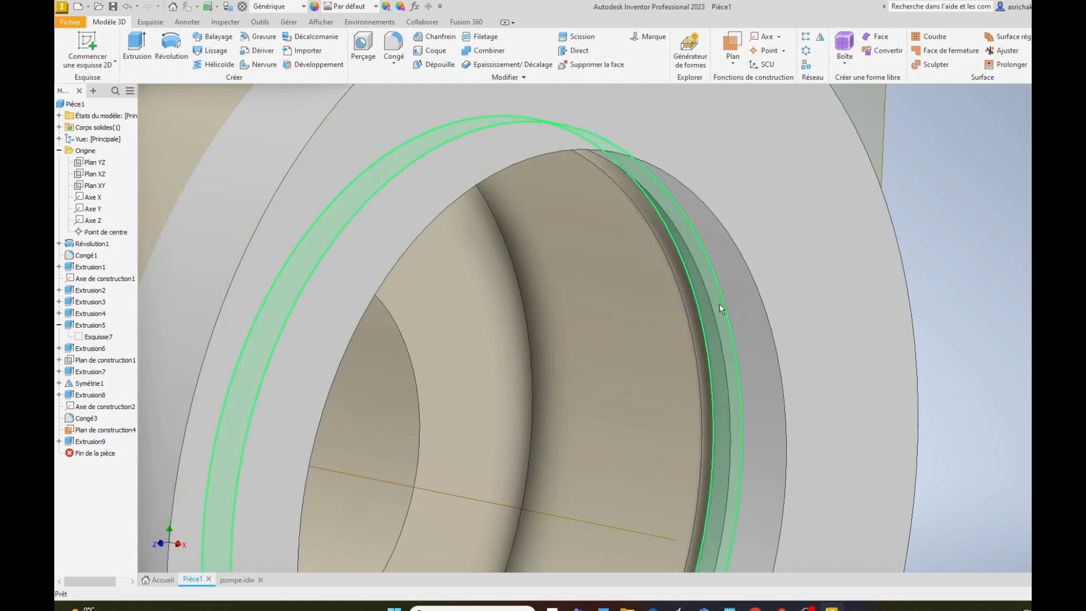
scroll(585, 328, up, 2)
scroll(998, 368, up, 5)
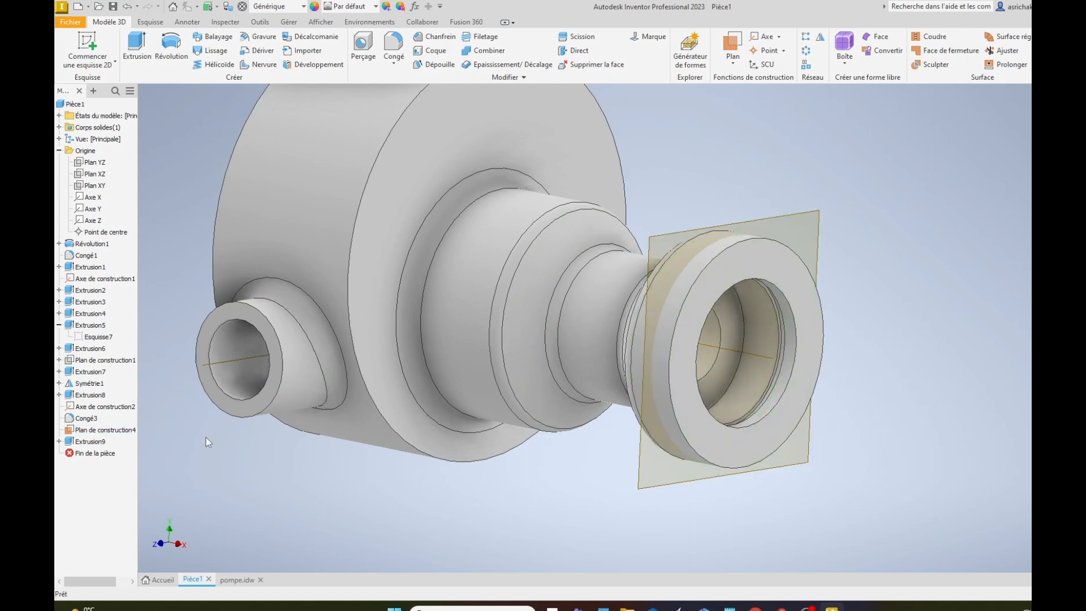
right_click(78, 433)
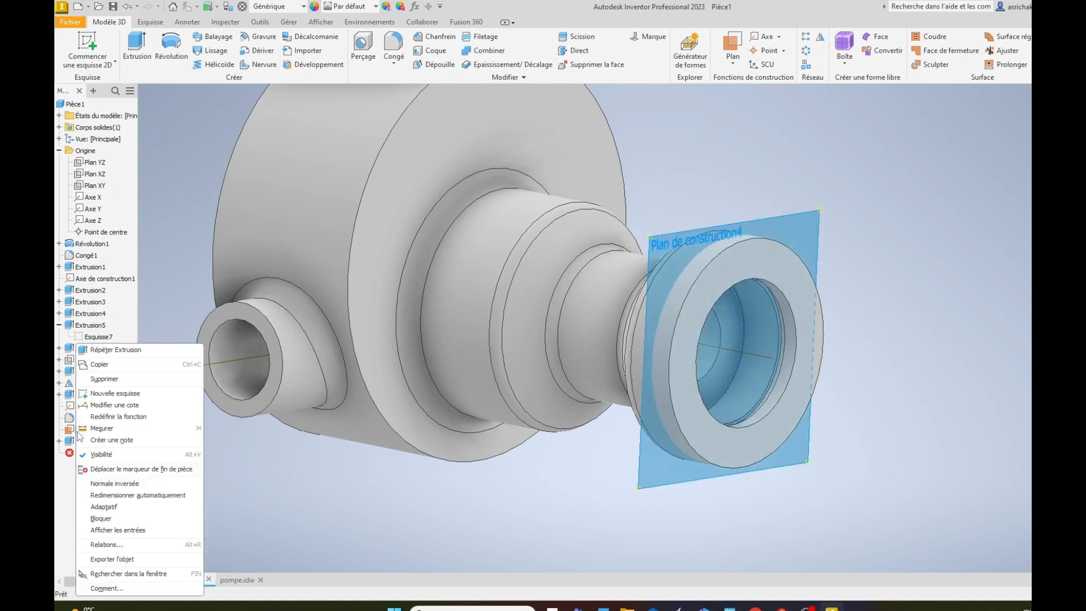
click(105, 456)
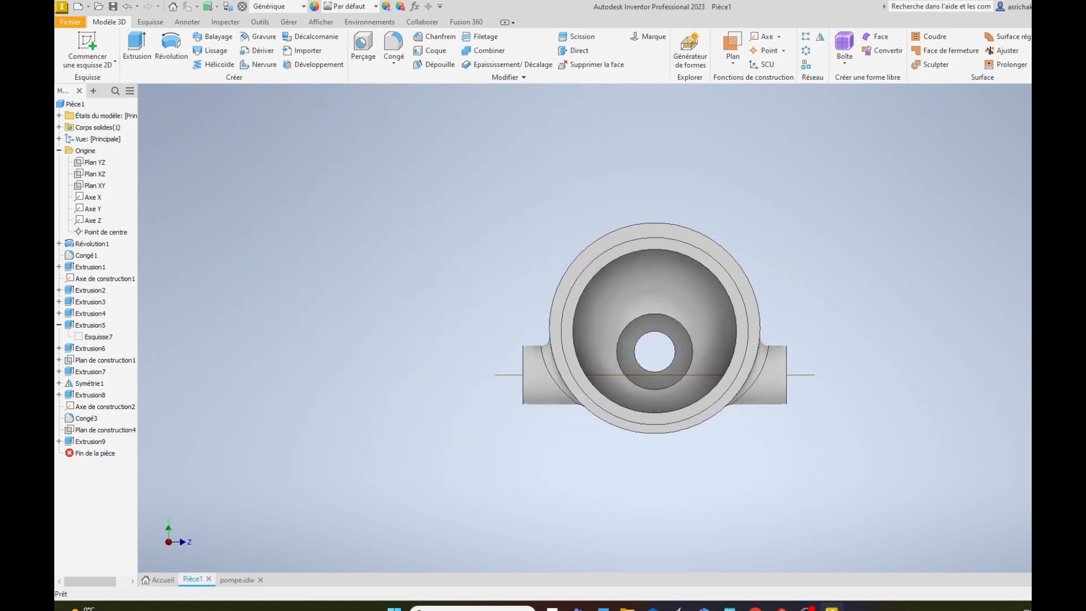
key(F6)
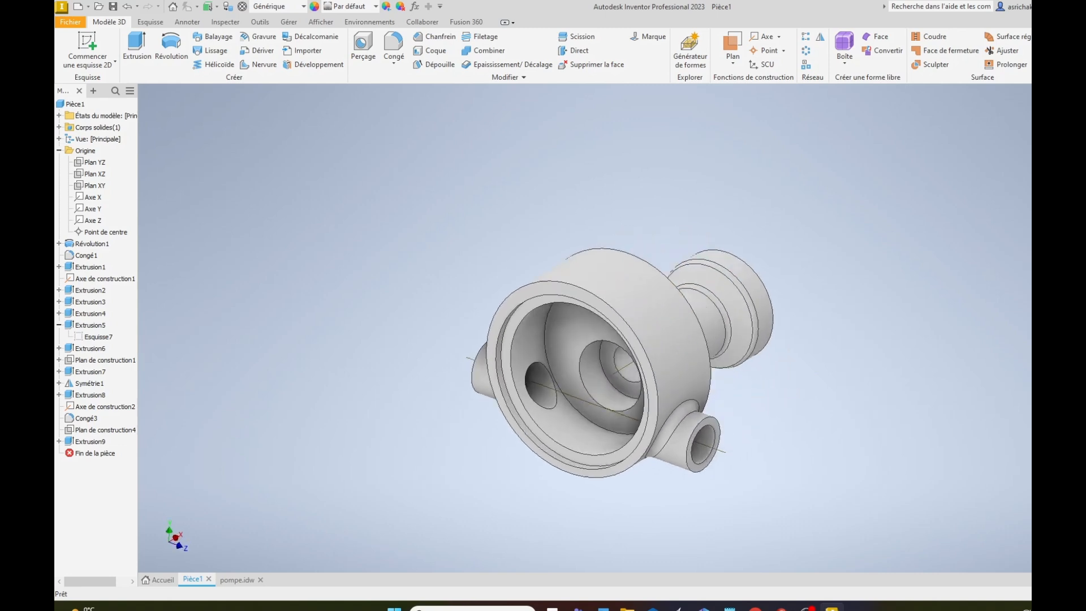